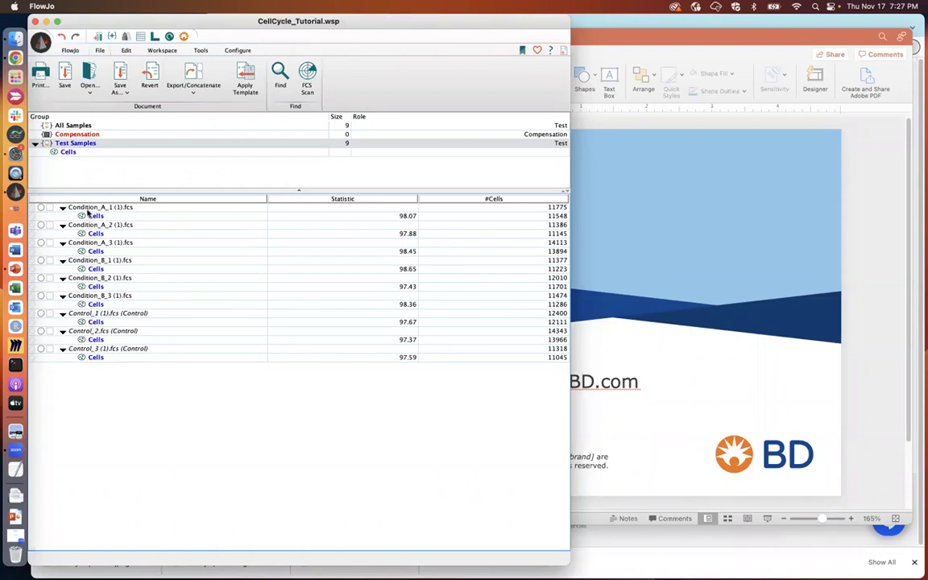
View the parameters available for the X axis in the ungated plot of Control_1 (1).fcs and close the plot.
left_click(82, 323)
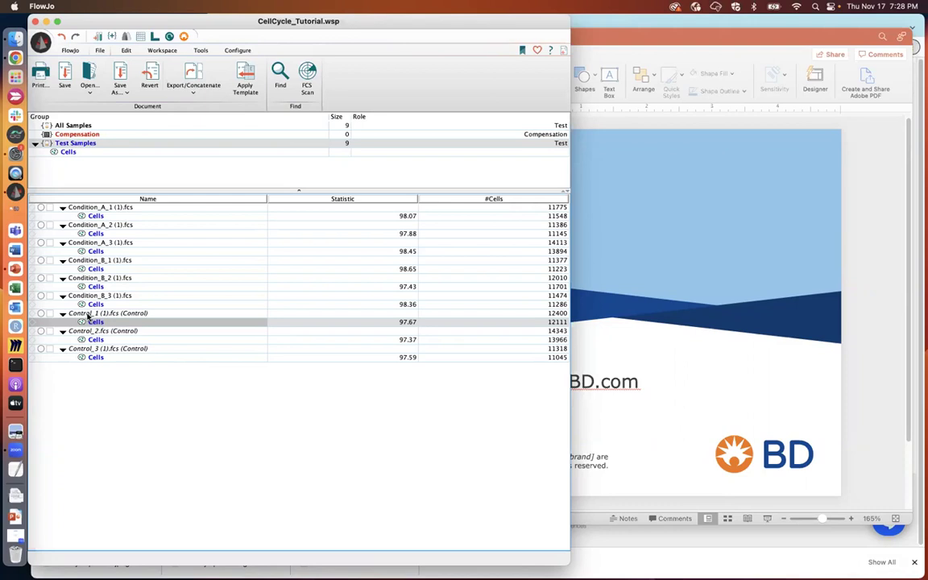
left_click(237, 50)
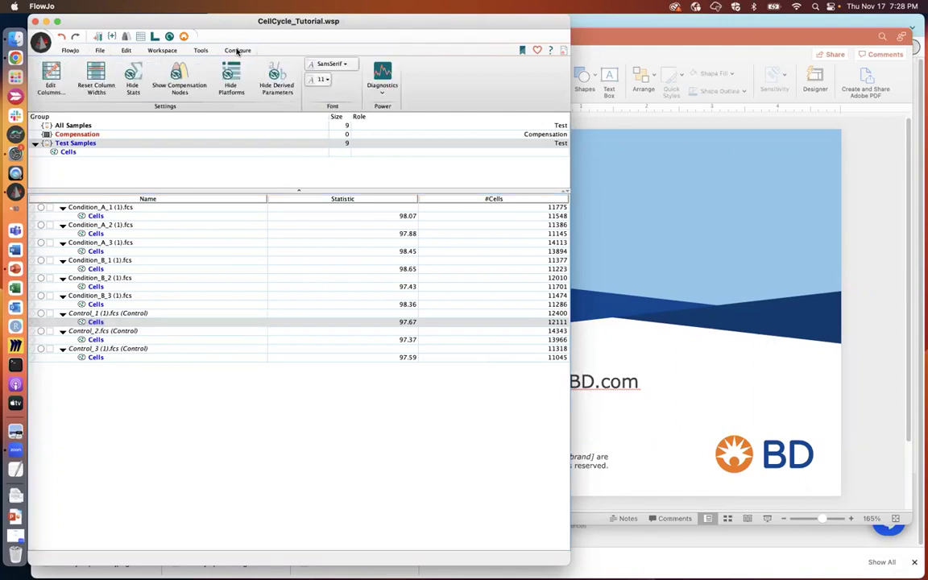
left_click(200, 50)
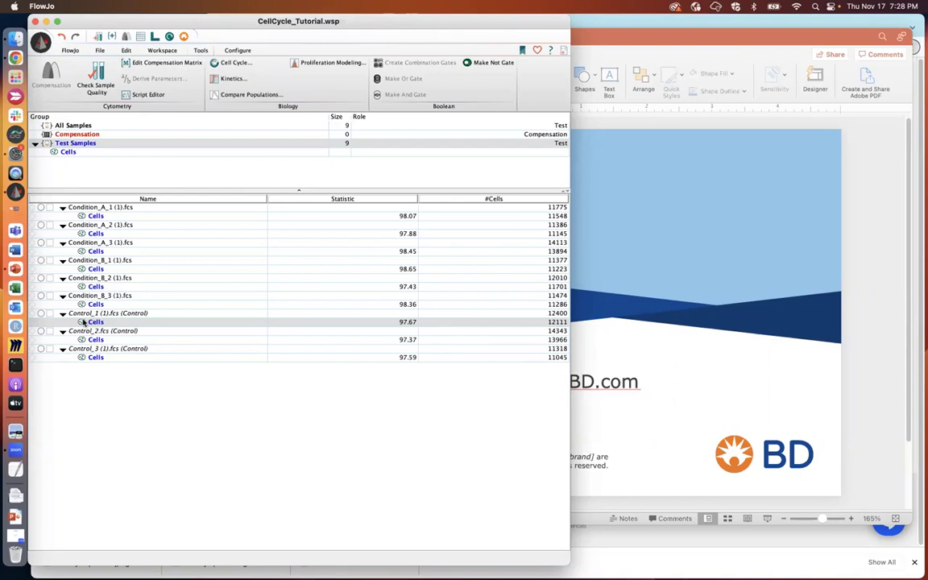
double_click(89, 313)
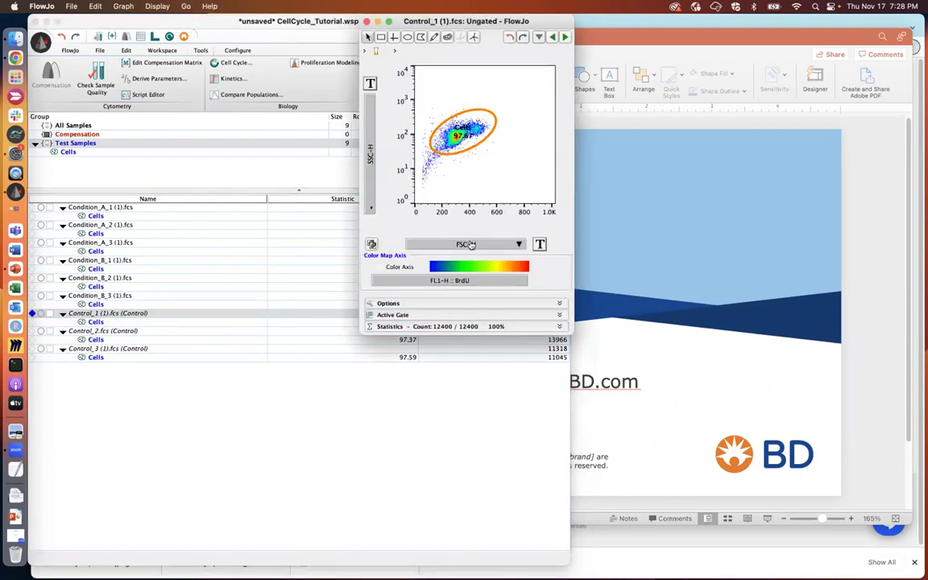
left_click(469, 244)
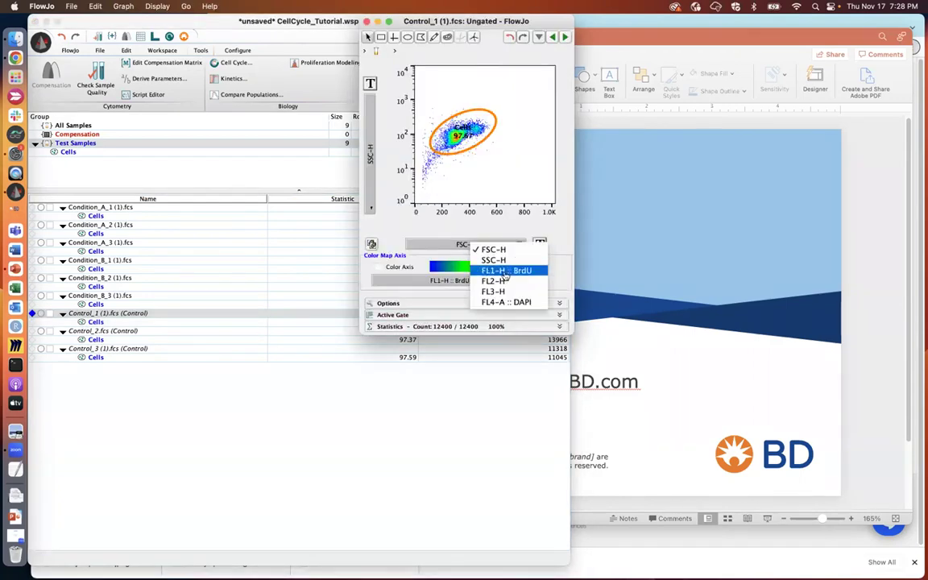
left_click(446, 240)
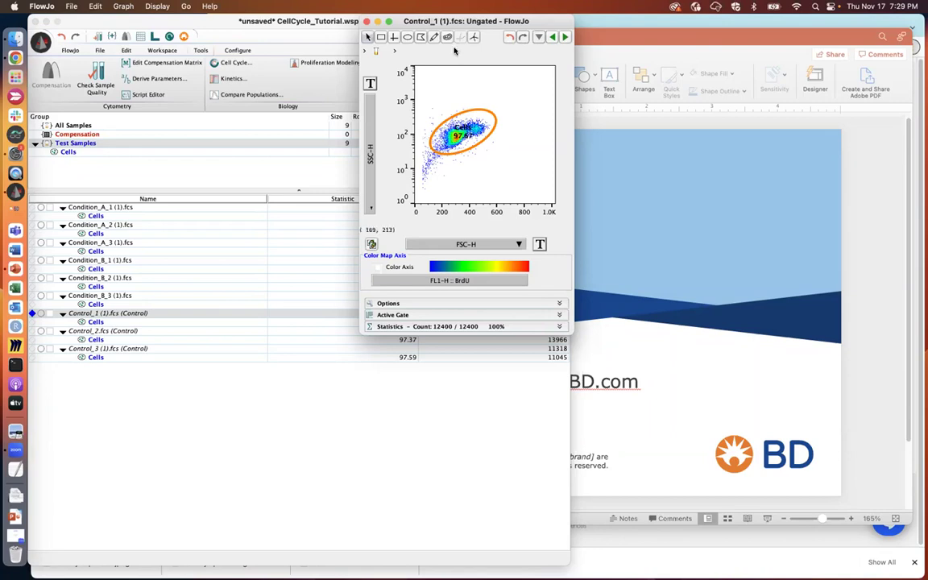
left_click_drag(377, 26, 444, 116)
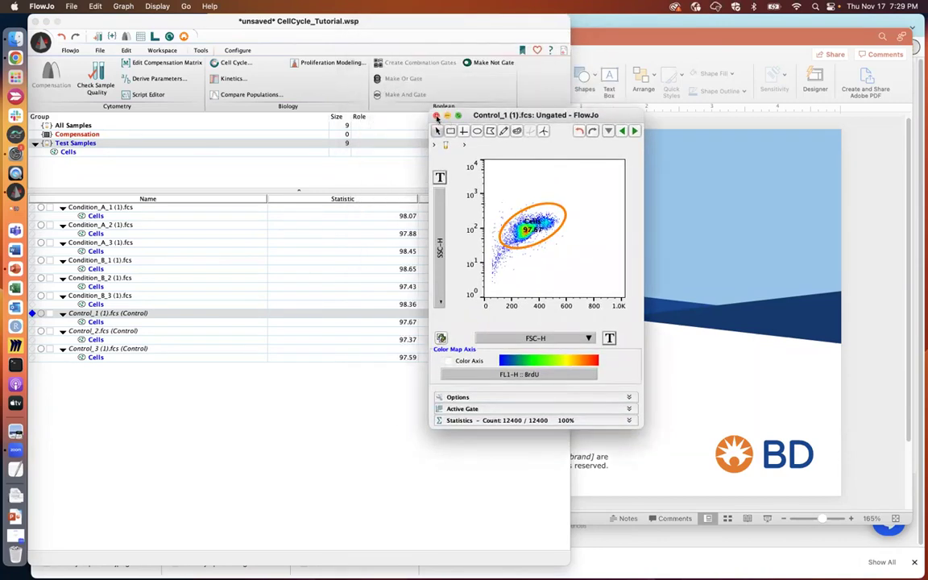
left_click(436, 118)
Run the Cell Cycle analysis on the Cells population of Control_1 (1).fcs and enlarge its result window beside the sample list.
left_click(94, 322)
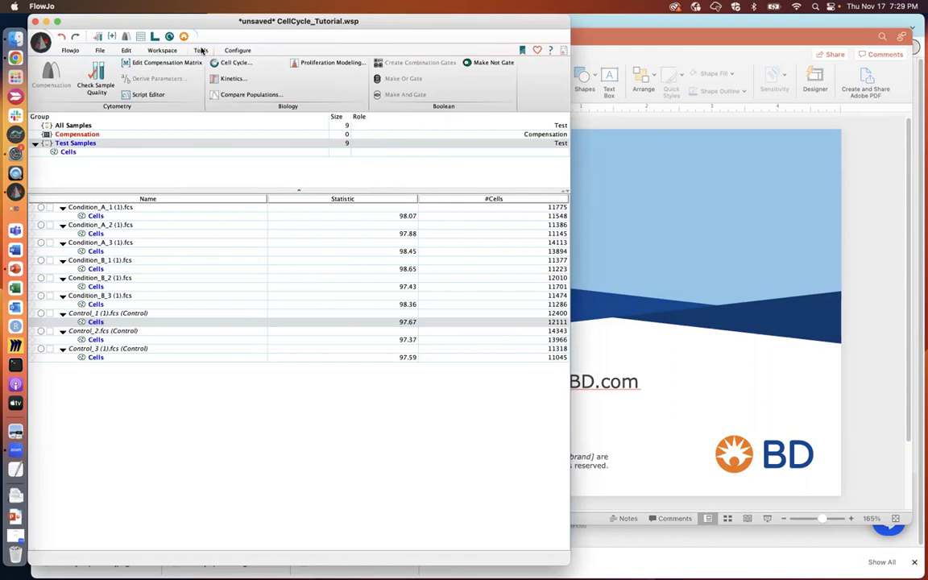
left_click(68, 50)
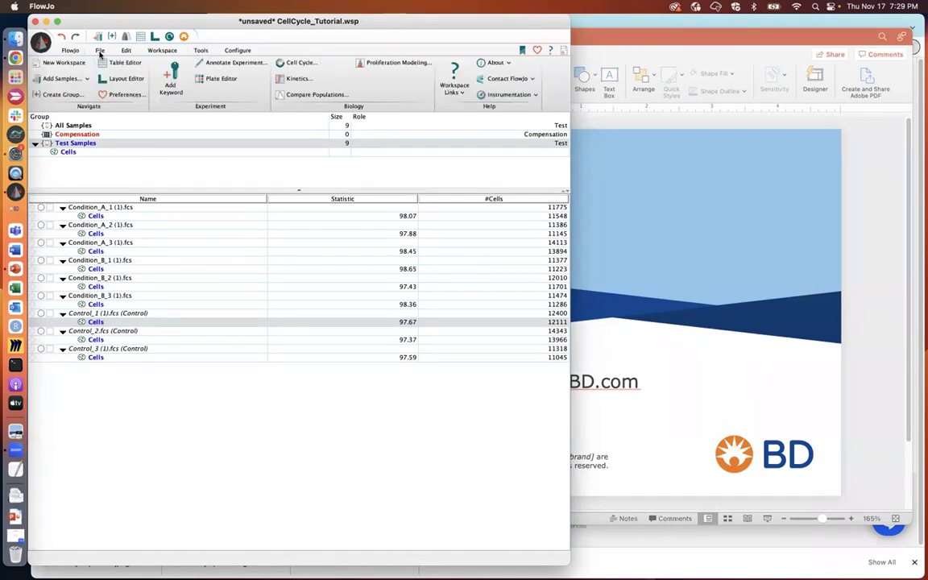
left_click(100, 51)
left_click(126, 51)
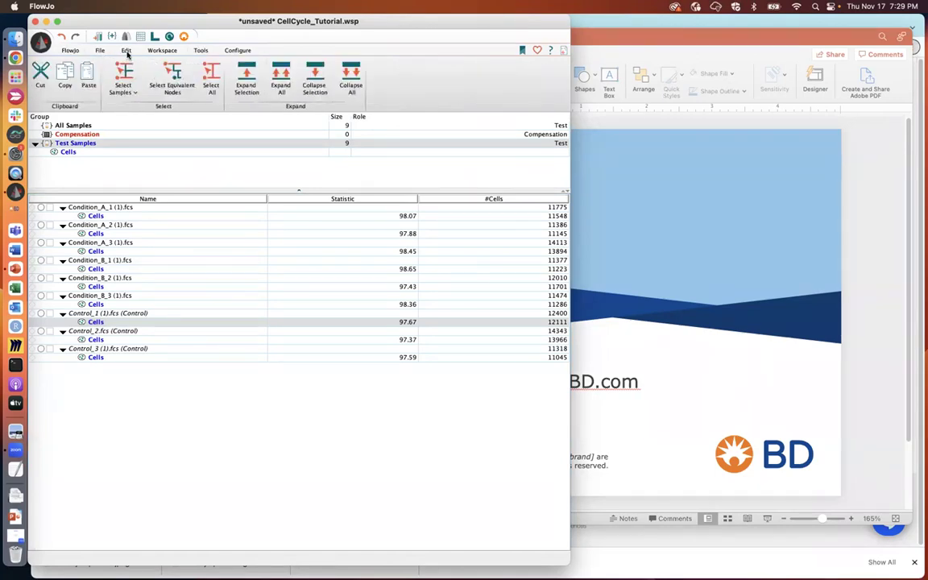
left_click(162, 51)
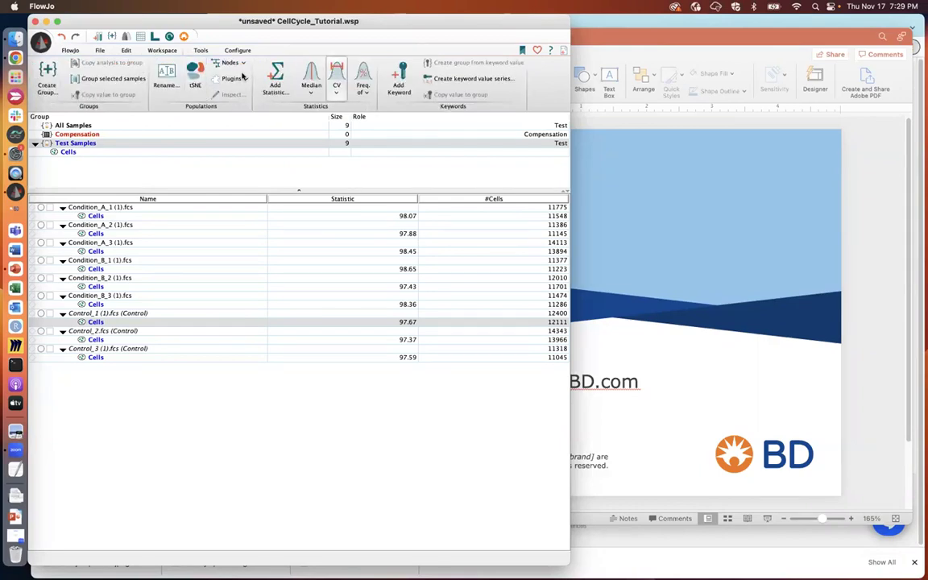
left_click(199, 51)
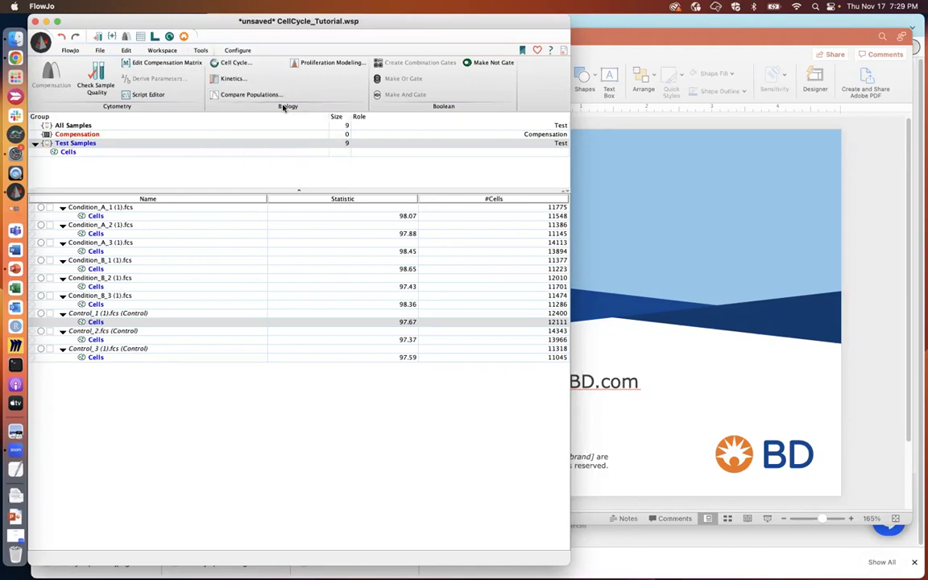
left_click(236, 65)
left_click_drag(669, 23, 404, 52)
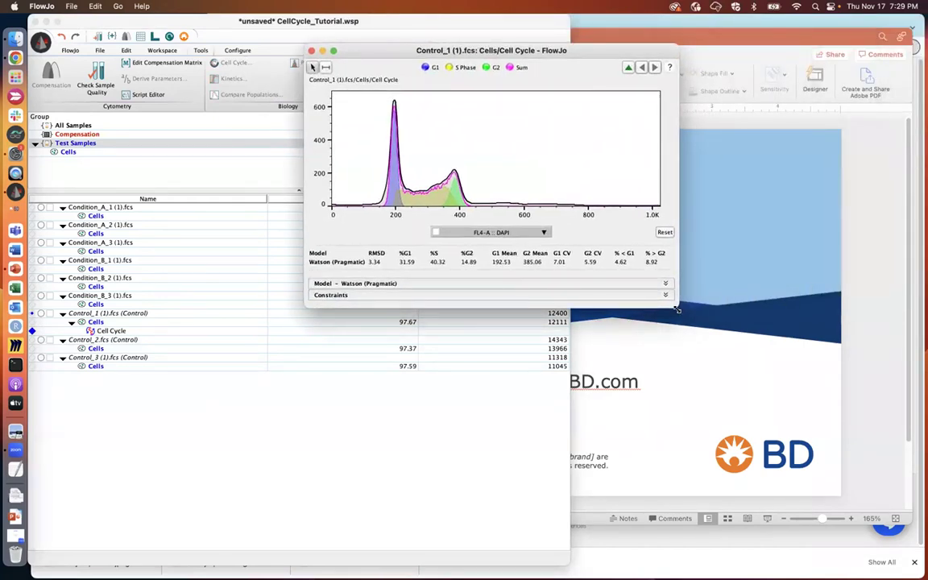
left_click_drag(677, 309, 819, 457)
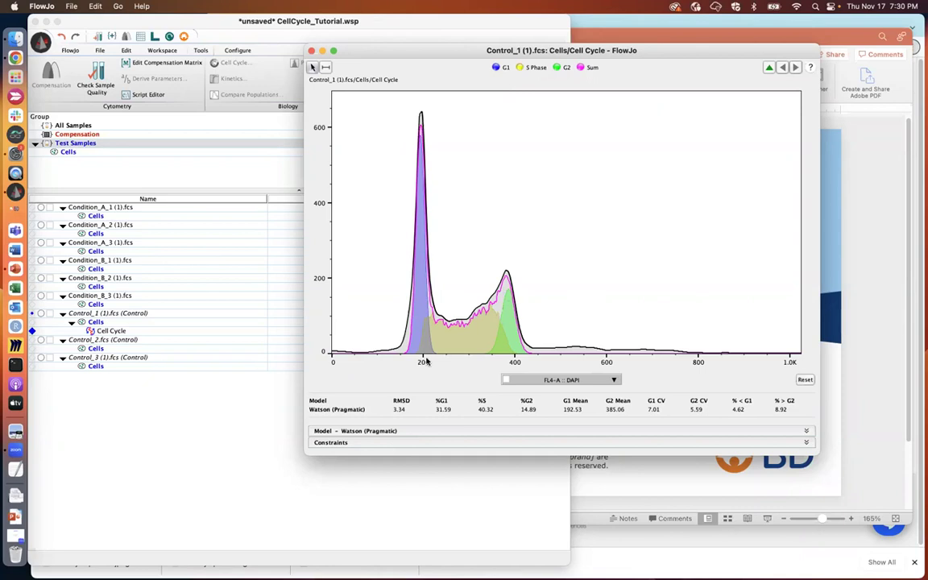
left_click_drag(428, 50, 528, 52)
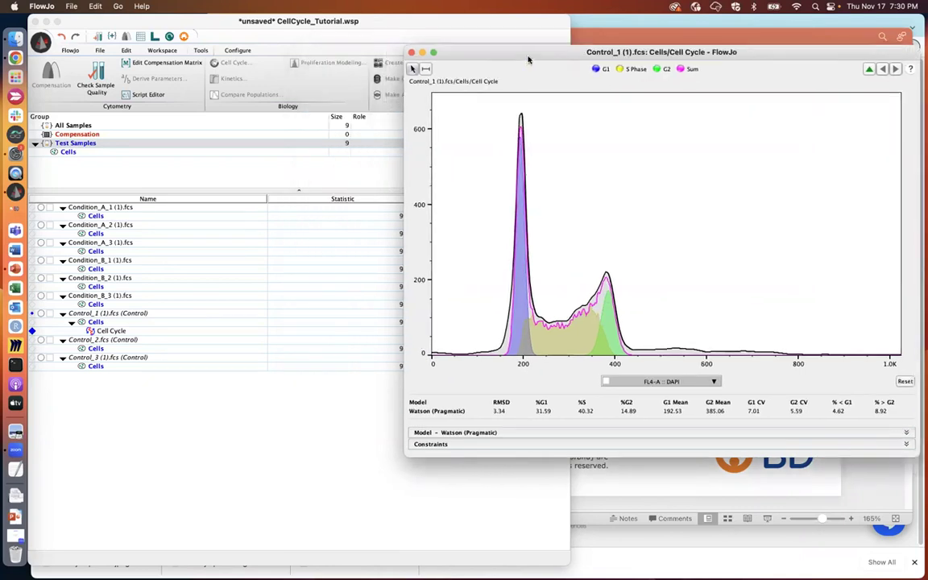
Plot the Cells population of Control_1 (1).fcs with FL4-A :: DAPI on the X axis and switch that axis to log scale.
left_click(95, 323)
double_click(95, 323)
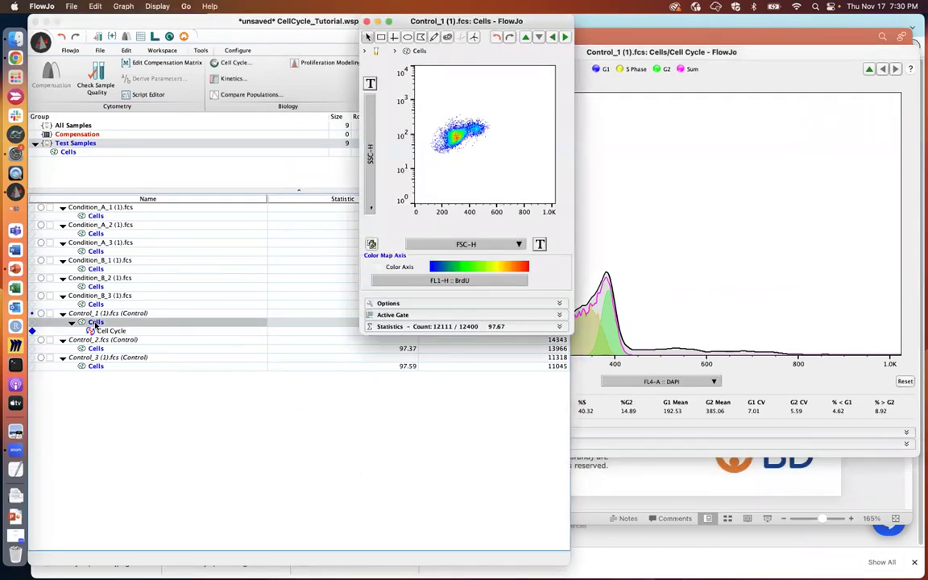
left_click(466, 244)
left_click(484, 303)
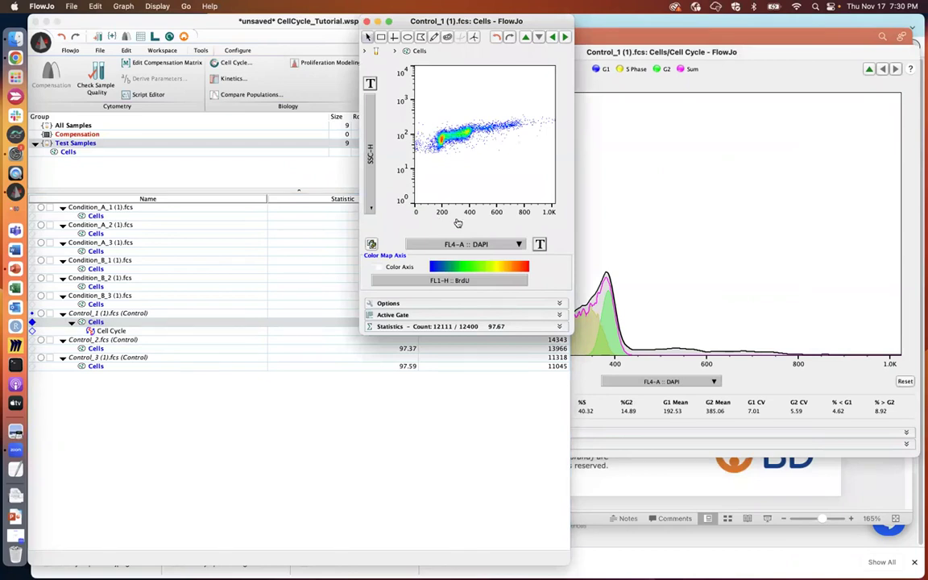
left_click(539, 243)
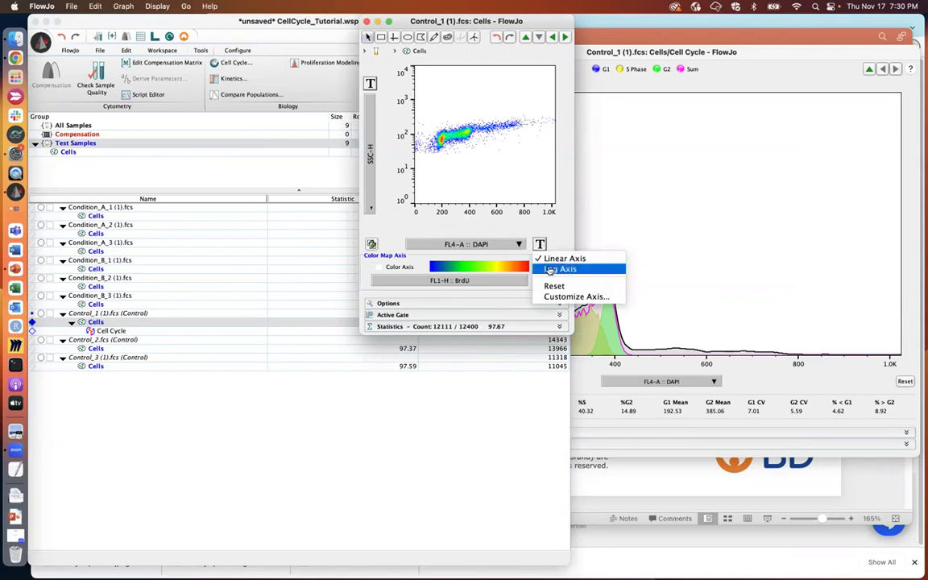
left_click(564, 268)
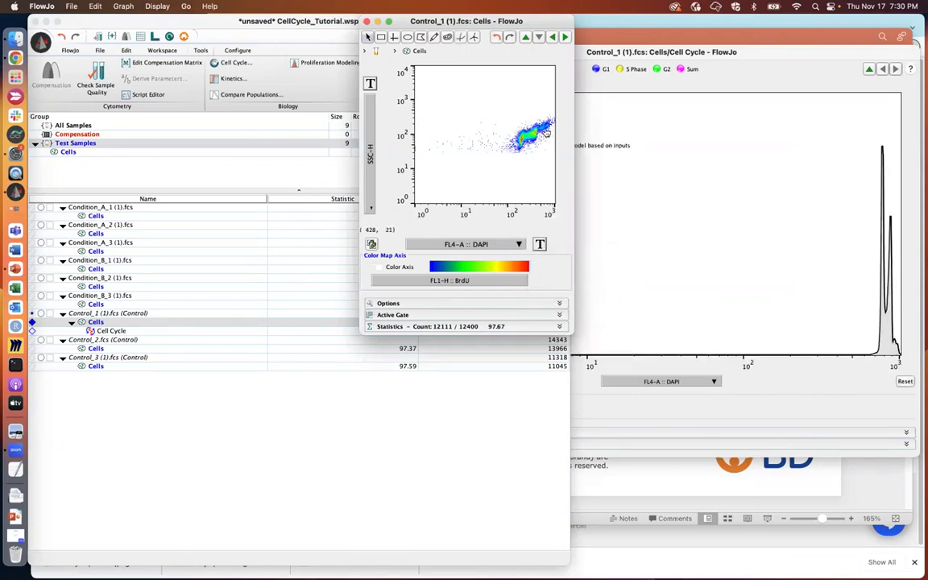
Try a Biex transform on the FL4-A :: DAPI axis with a width basis of -2.51 and 3.51 positive decades.
left_click(538, 244)
left_click(574, 296)
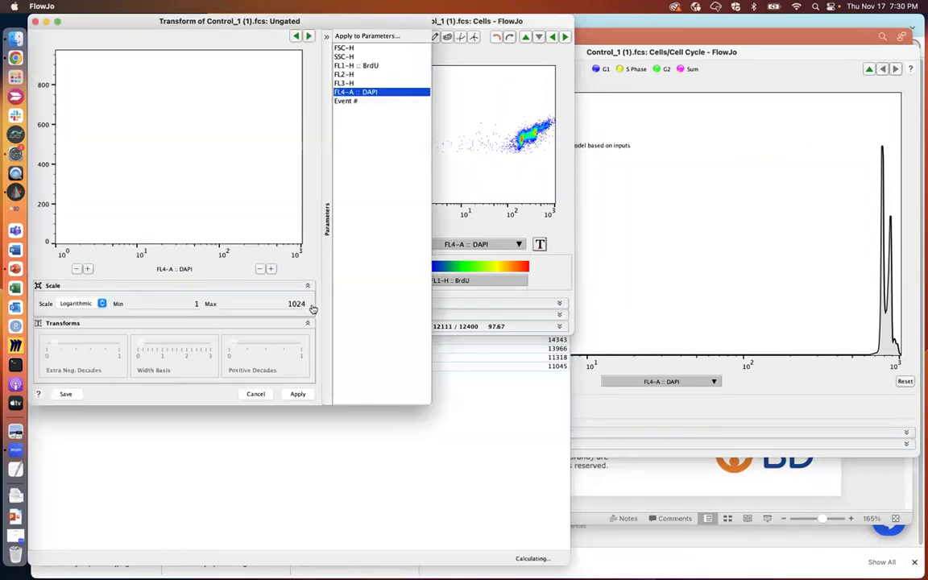
left_click(101, 303)
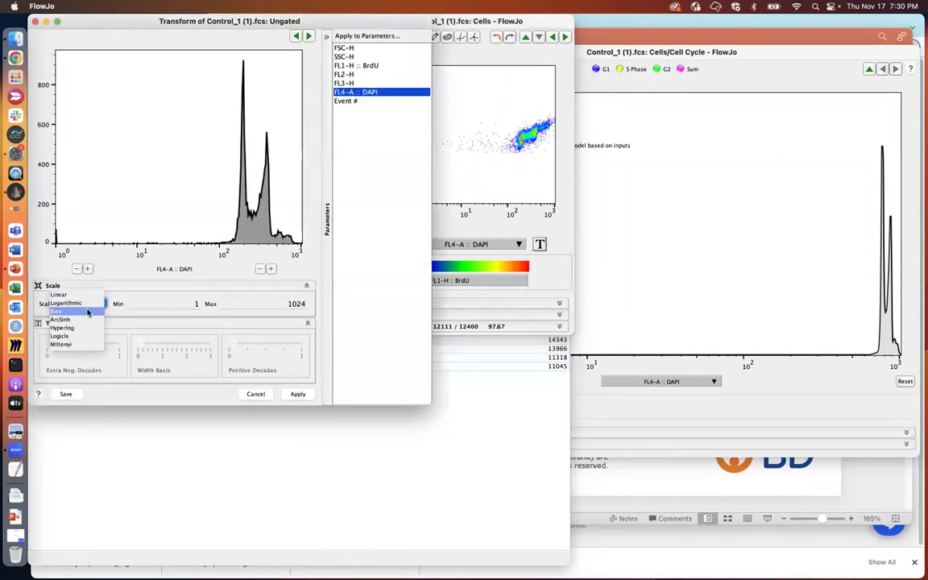
left_click(88, 312)
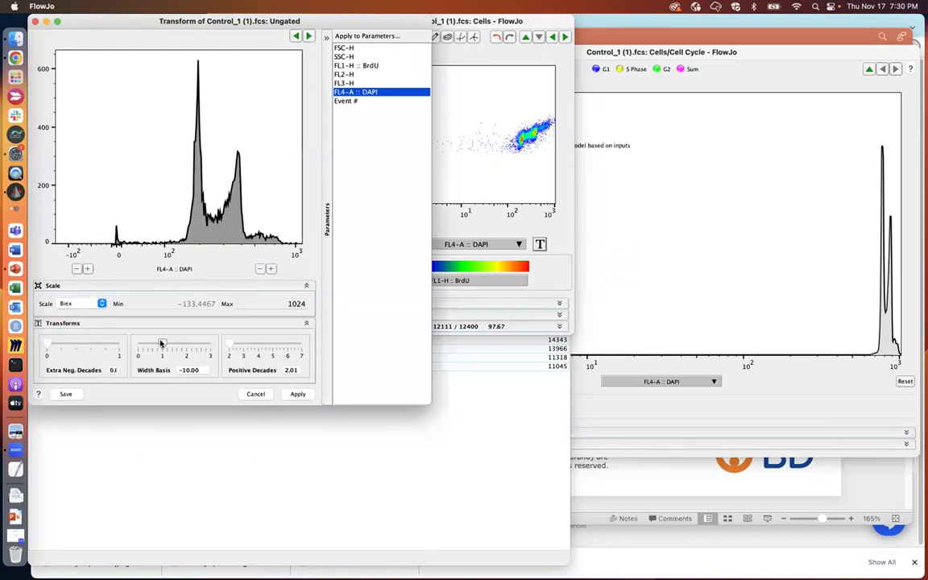
left_click_drag(161, 343, 177, 344)
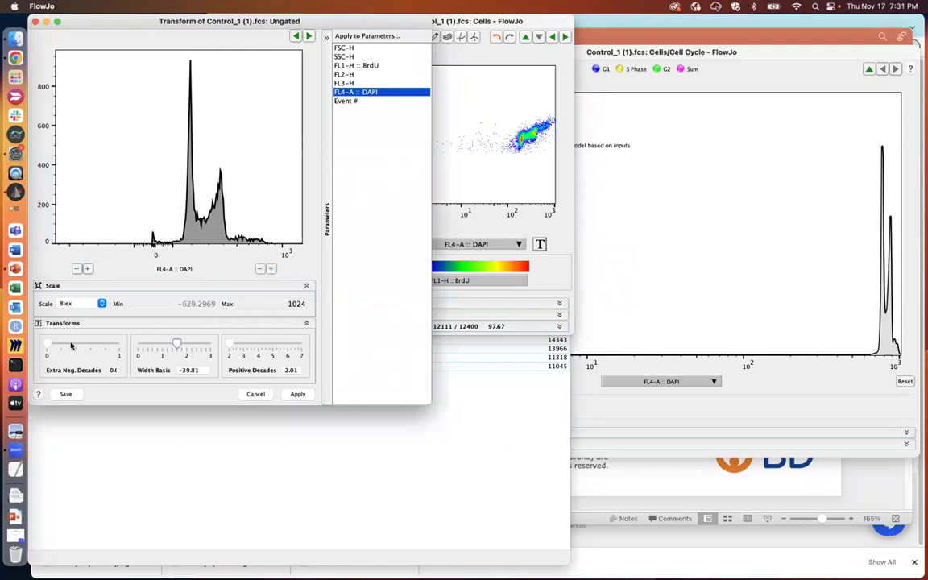
left_click_drag(176, 343, 150, 341)
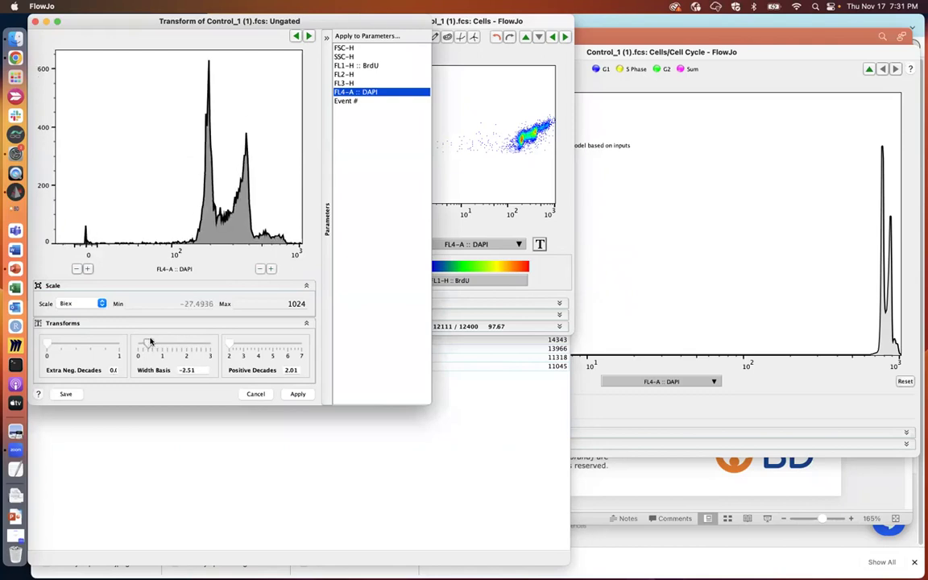
left_click(271, 269)
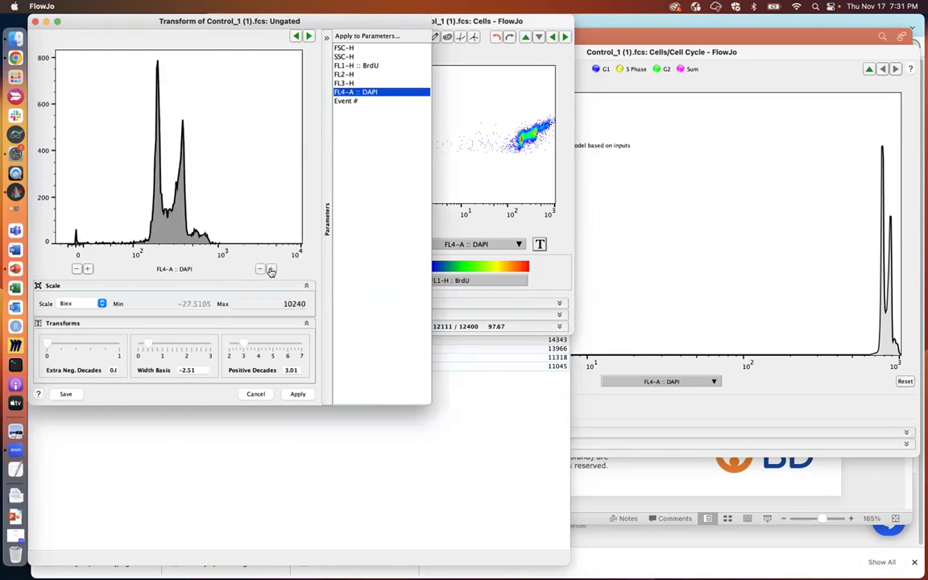
left_click(297, 393)
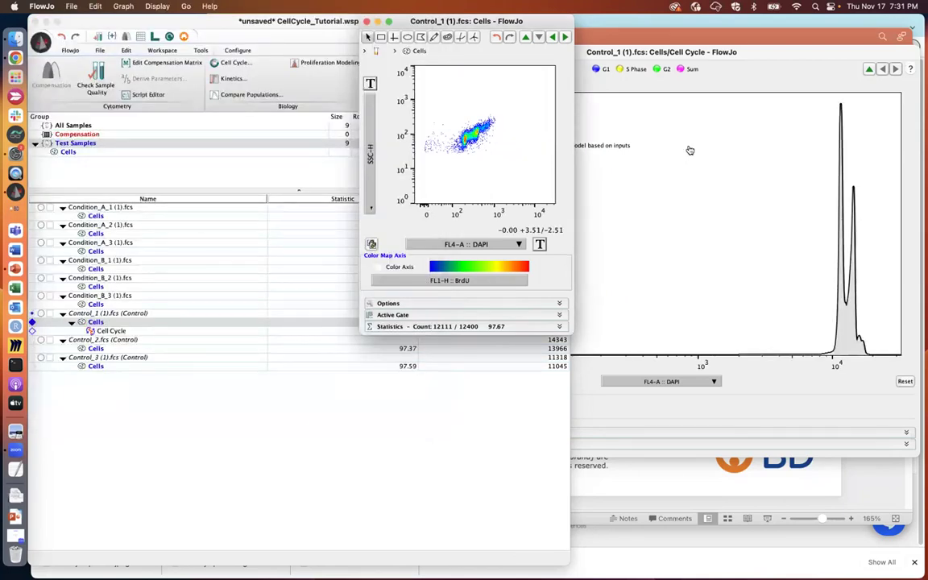
Check the Cell Cycle model under the transformed scale, and return the DAPI axis to linear with its default range.
left_click(660, 42)
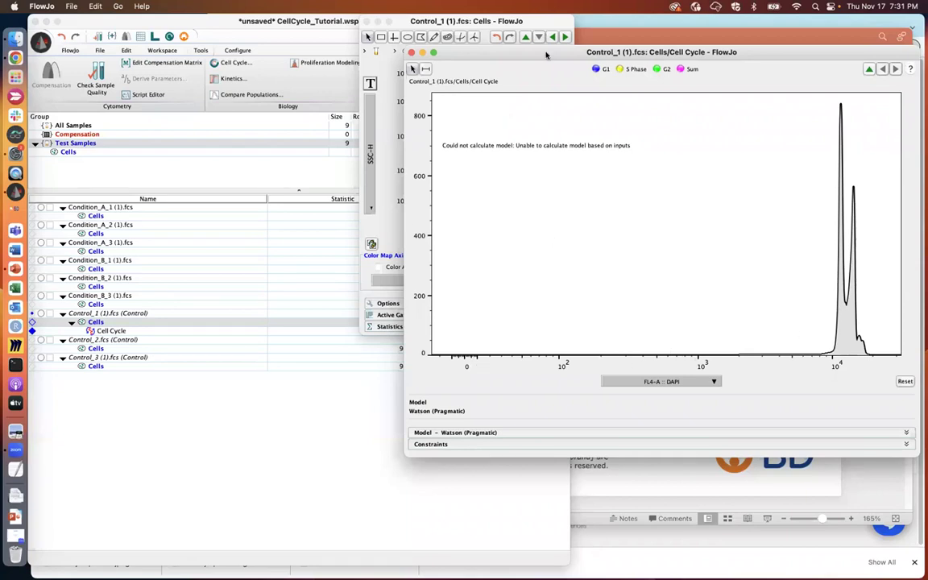
left_click(520, 21)
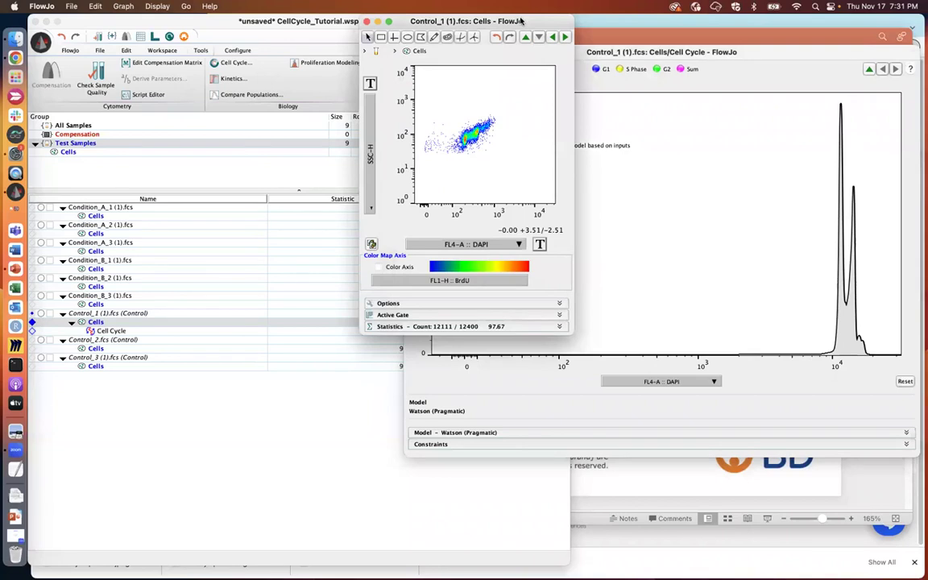
left_click(538, 249)
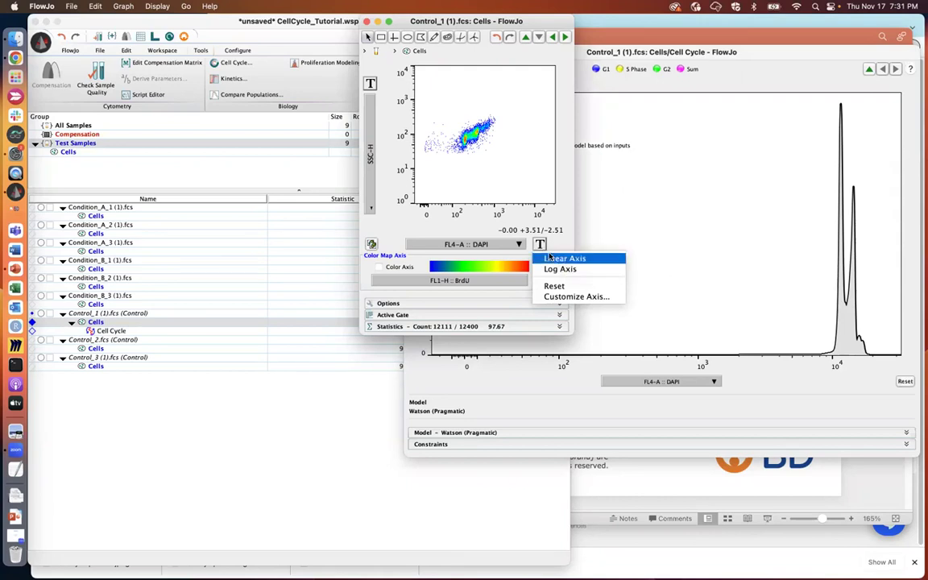
left_click(561, 259)
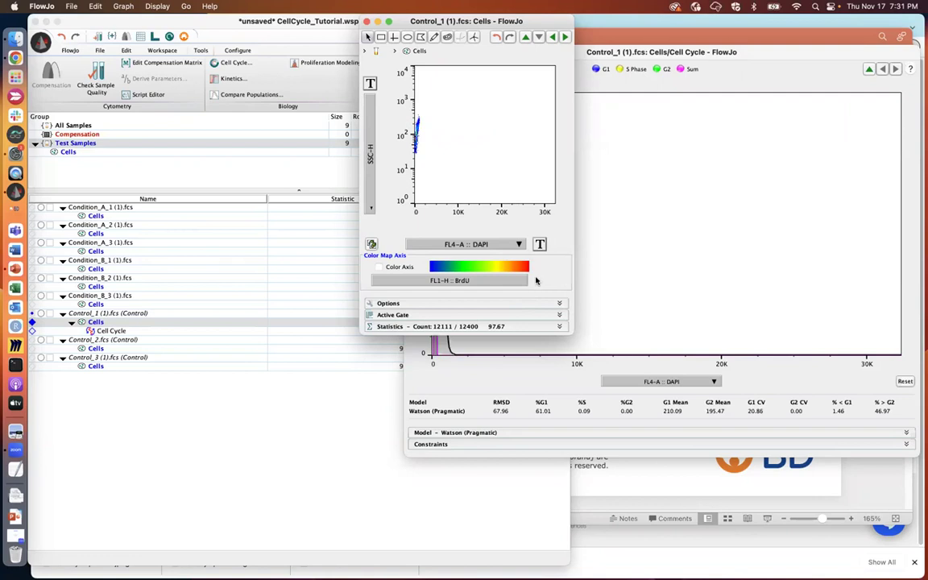
left_click(539, 244)
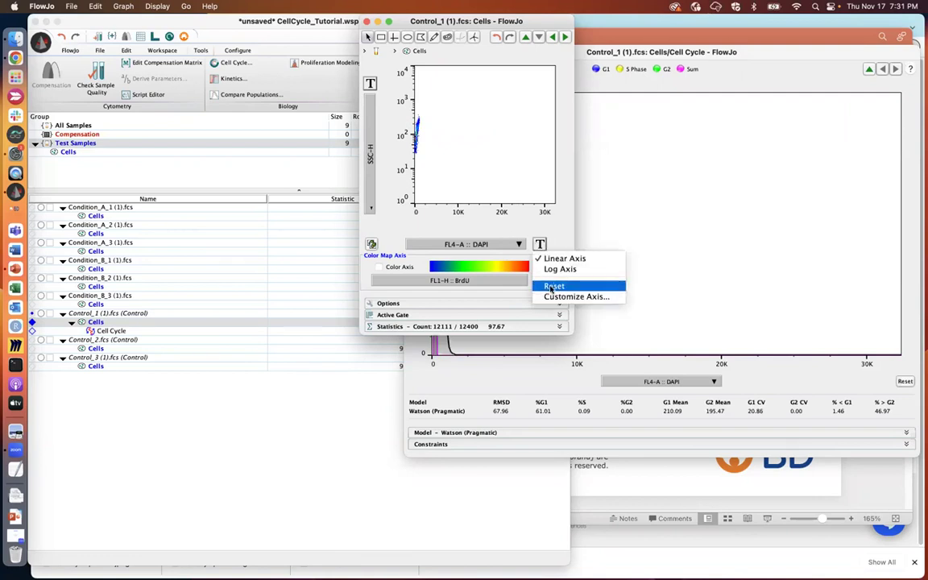
left_click(552, 288)
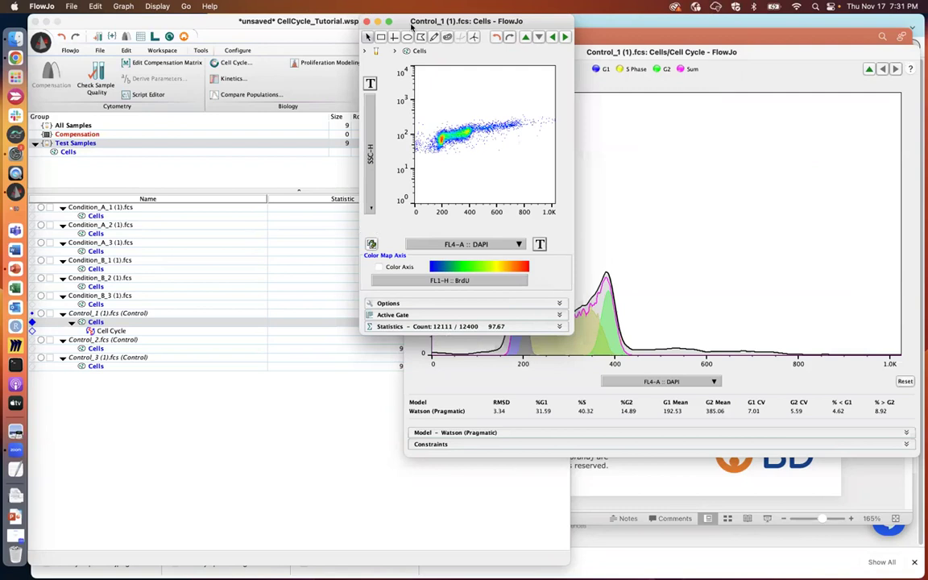
Close the Cells plot and reposition and enlarge the Cell Cycle window of Control_1 (1).fcs.
key("super+w")
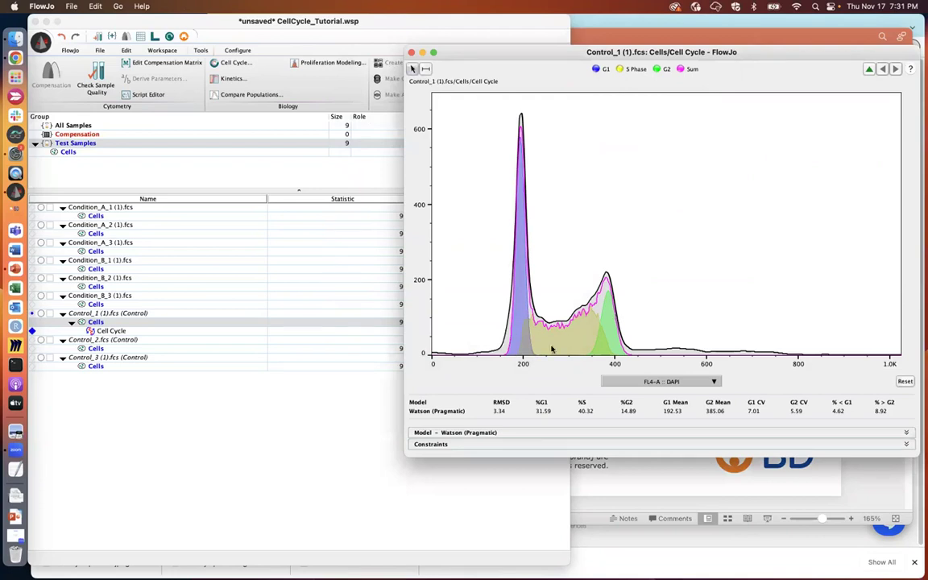
left_click_drag(555, 53, 386, 37)
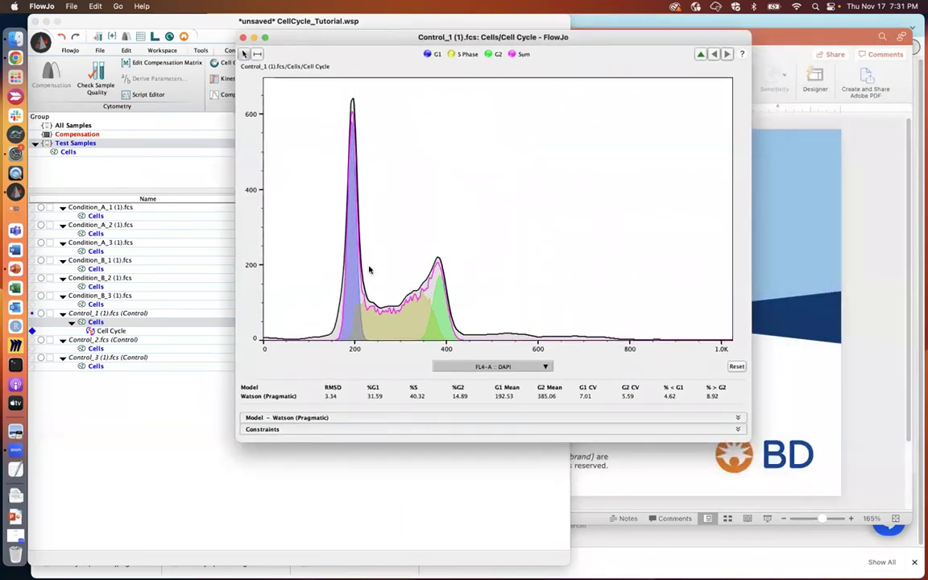
left_click_drag(750, 441, 782, 483)
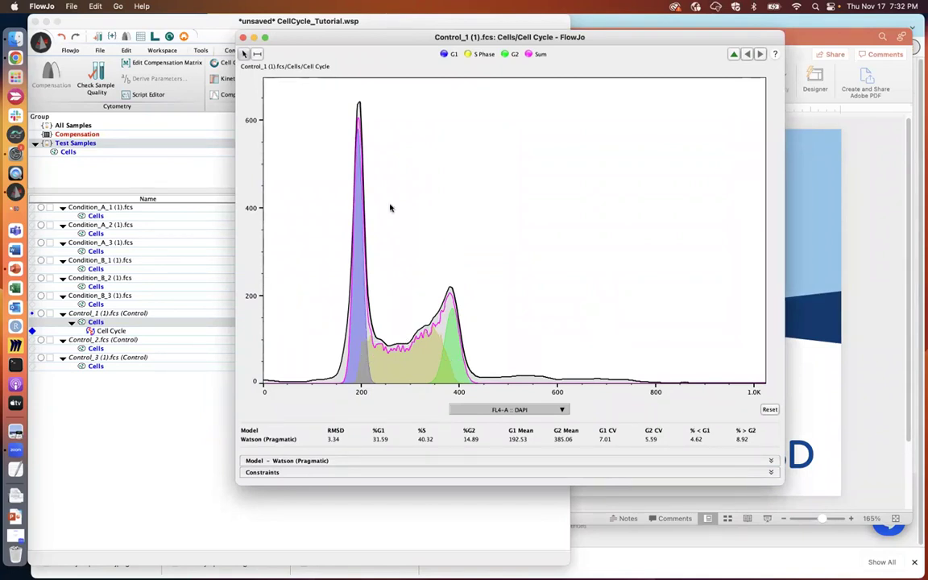
Move the Cell Cycle window aside and review the Cell Cycle markers and graph colors in the Cytometry Platforms preferences.
left_click_drag(371, 37, 372, 80)
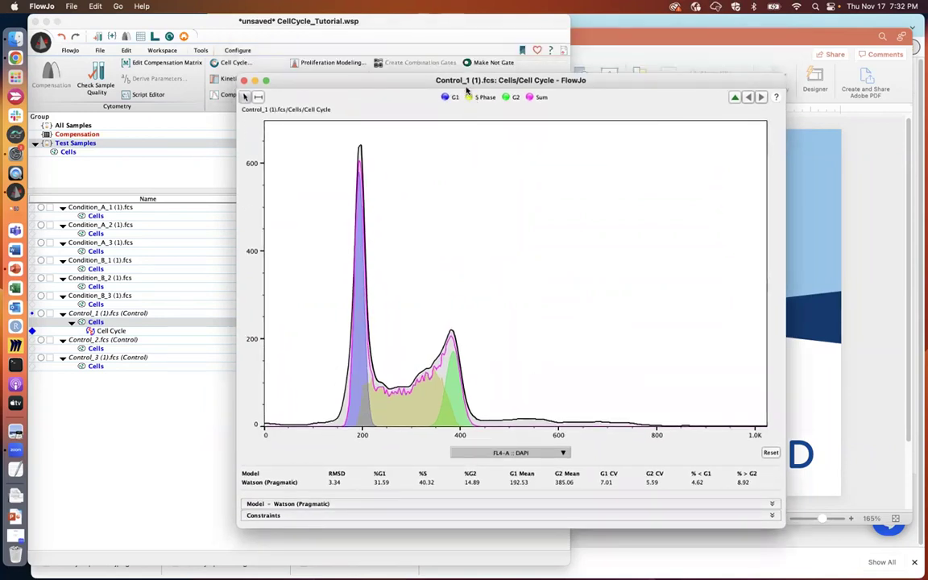
left_click_drag(428, 81, 496, 115)
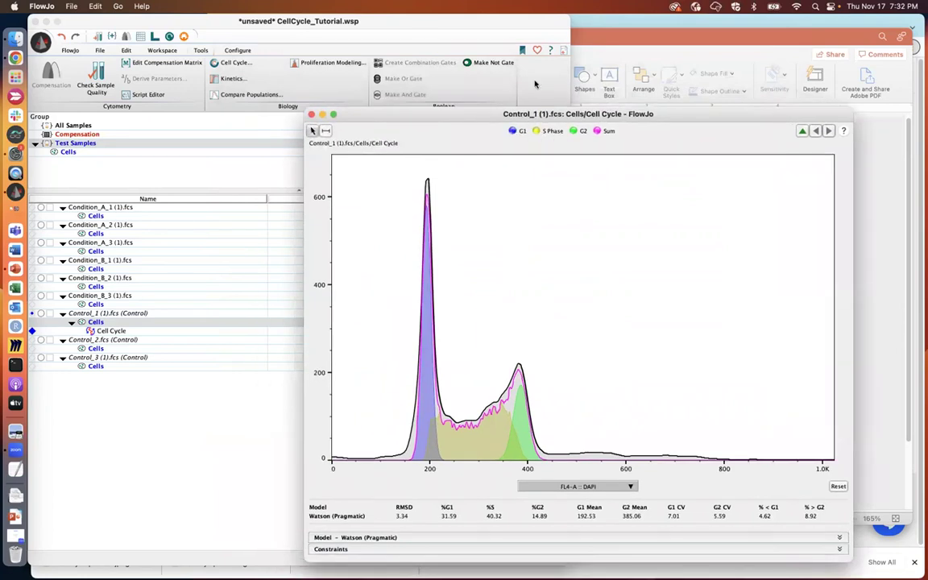
left_click(537, 50)
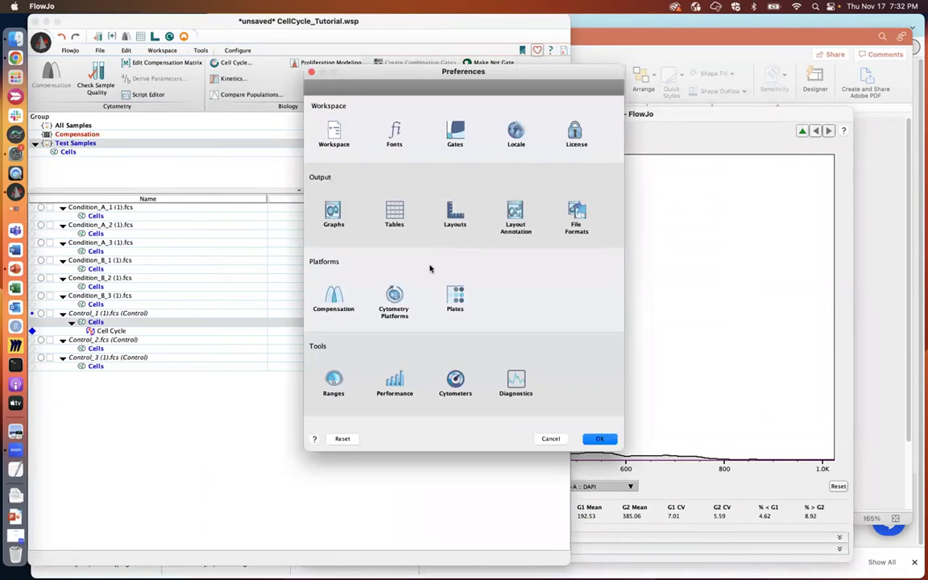
left_click(394, 301)
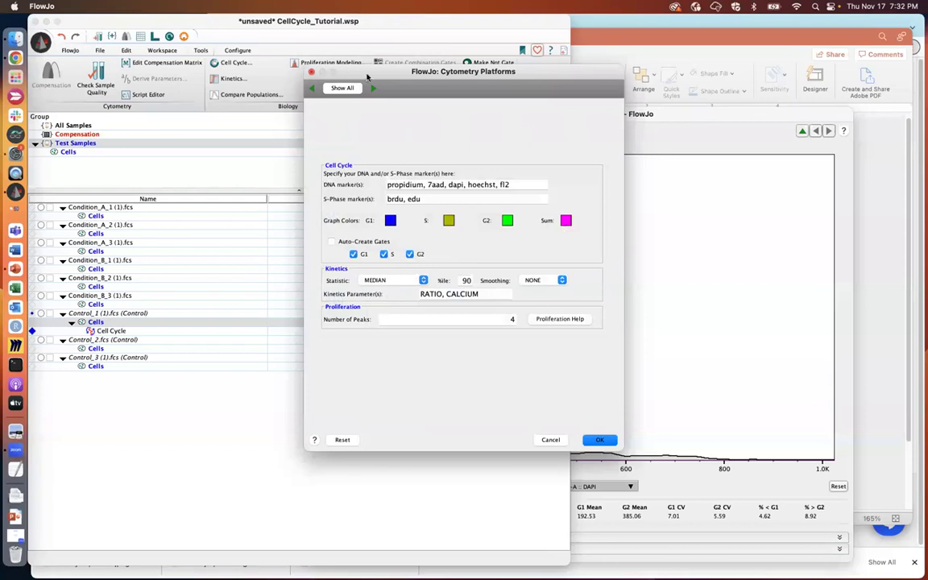
left_click_drag(369, 77, 369, 73)
left_click(311, 70)
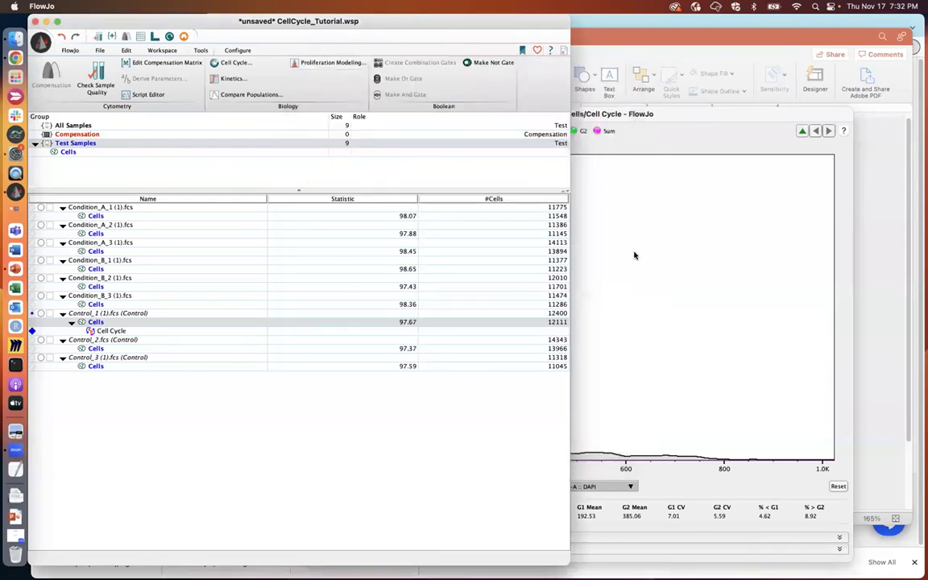
Bring the Cell Cycle window of Control_1 (1).fcs forward, reposition and shorten it, and expand its Model and Constraints sections.
left_click(666, 117)
left_click_drag(667, 118, 636, 70)
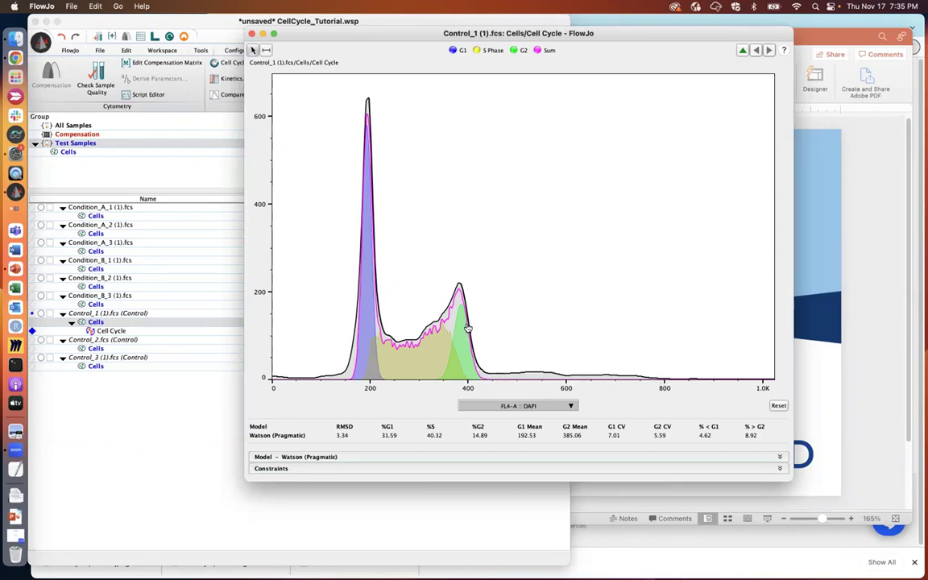
left_click_drag(428, 36, 394, 21)
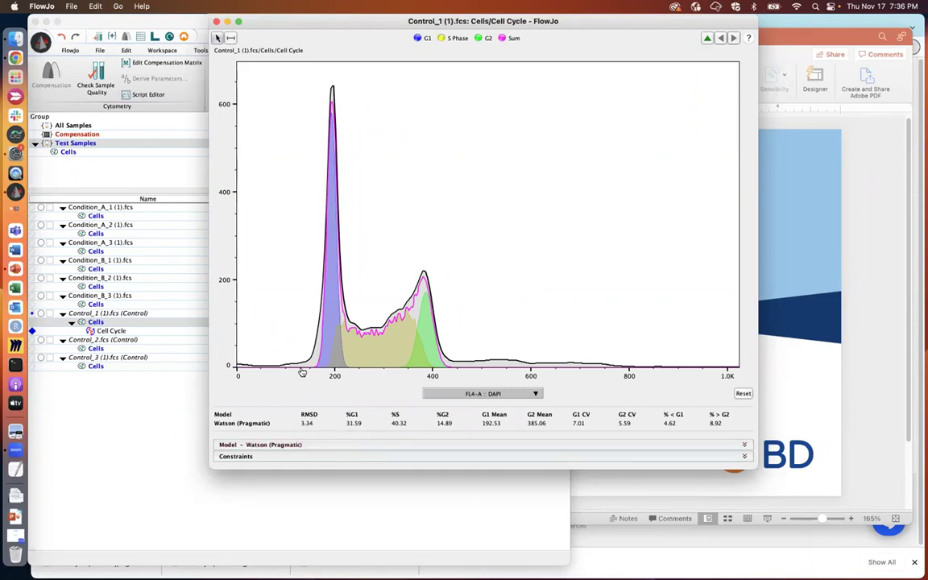
left_click(262, 446)
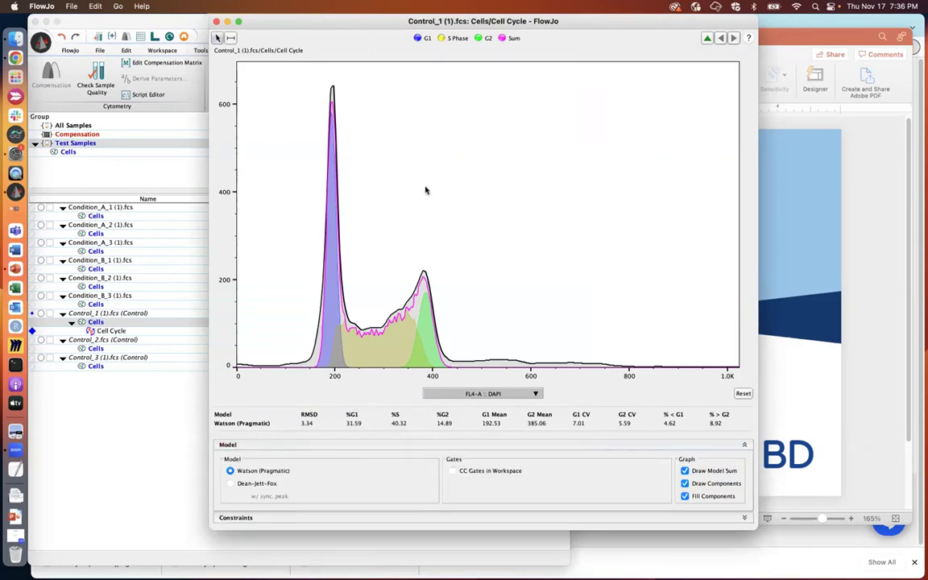
left_click_drag(757, 527, 755, 455)
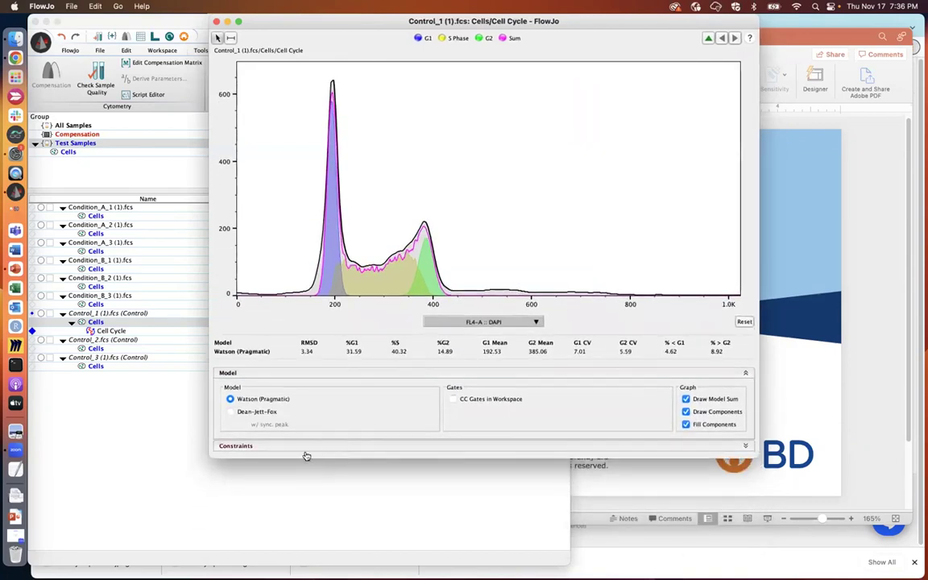
left_click(246, 447)
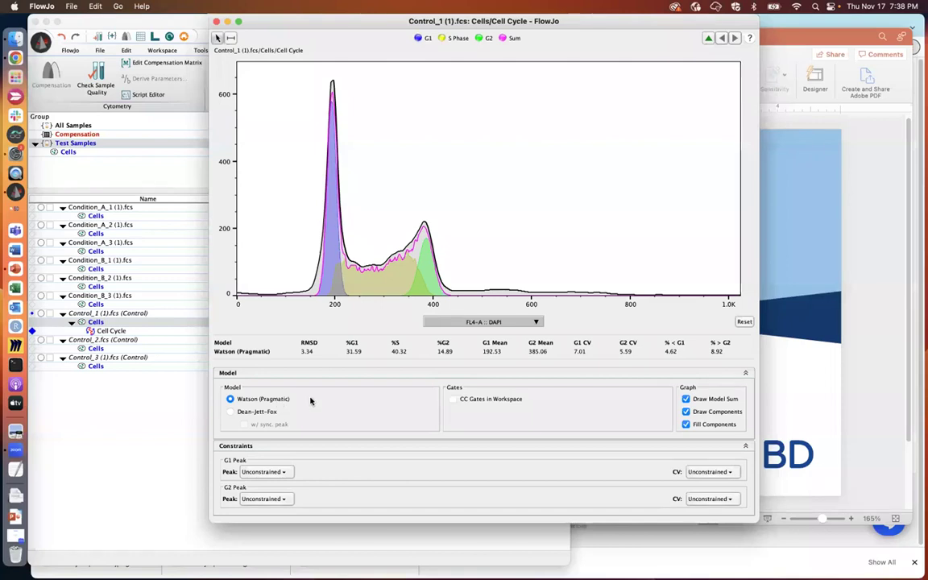
Try the Dean-Jett-Fox model without and with the sync. peak, and return to the Watson (Pragmatic) model.
left_click(253, 412)
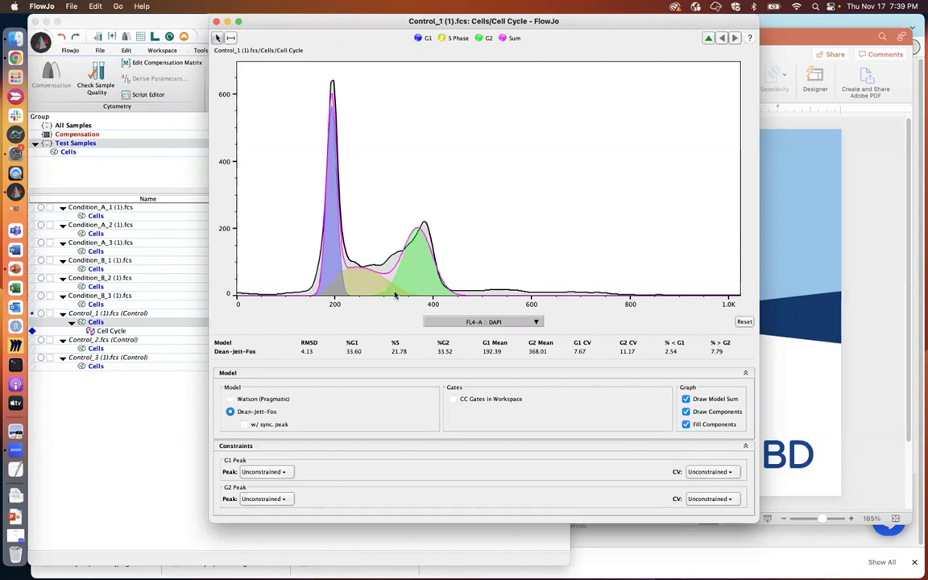
left_click(245, 424)
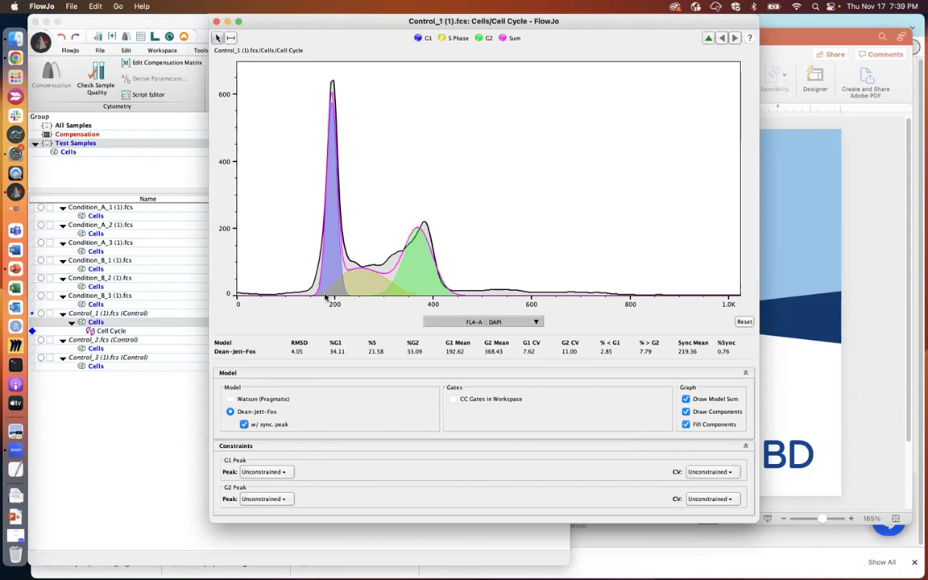
left_click(243, 425)
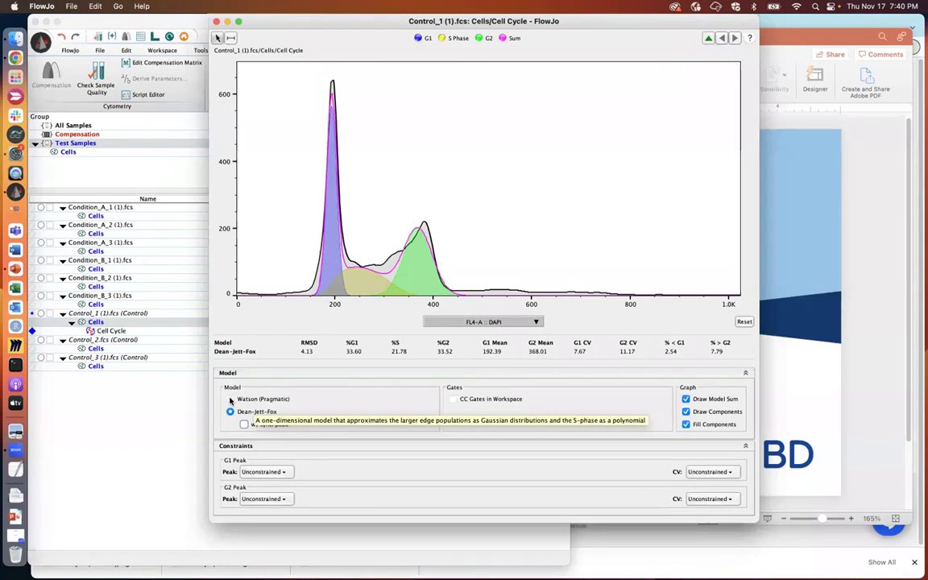
left_click(231, 399)
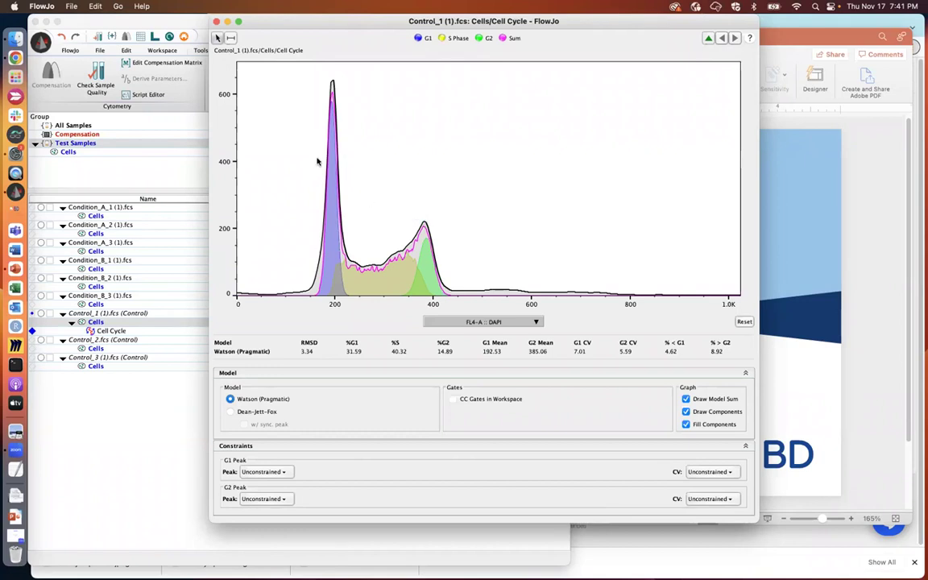
Constrain the G1 peak to a range of about 171 to 212 and the G2 peak to about 362 to 395 on the DAPI histogram.
left_click_drag(320, 157, 341, 158)
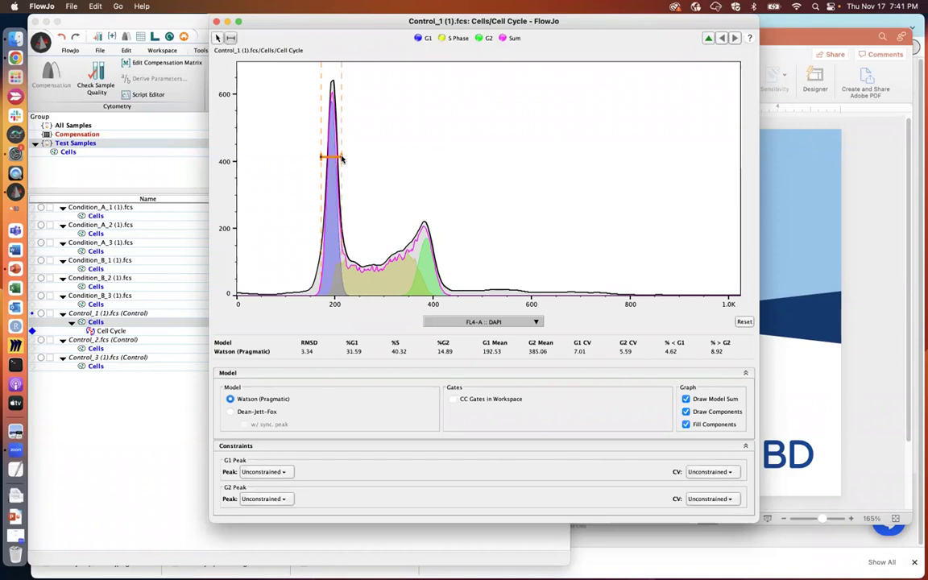
left_click_drag(342, 159, 340, 158)
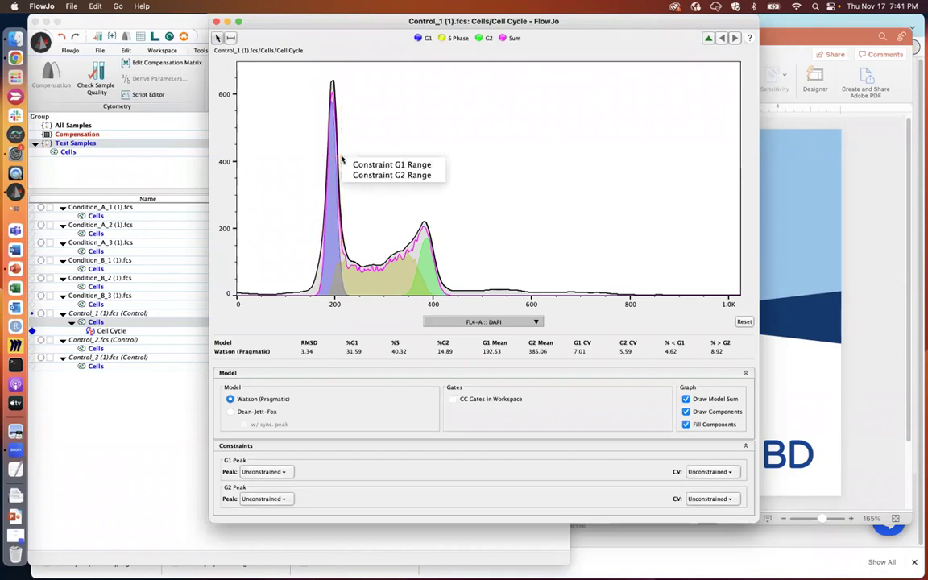
left_click(387, 165)
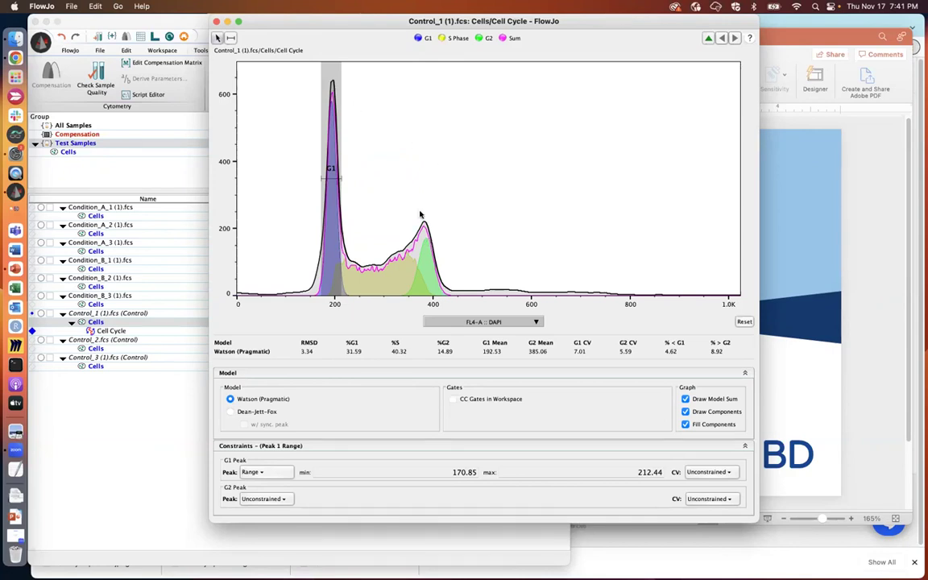
left_click_drag(414, 200, 431, 200)
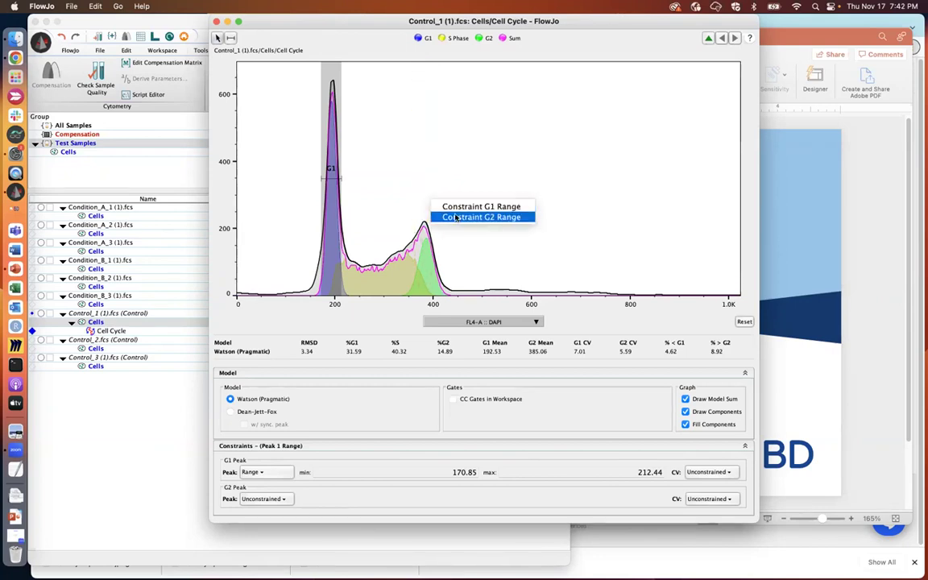
left_click(468, 218)
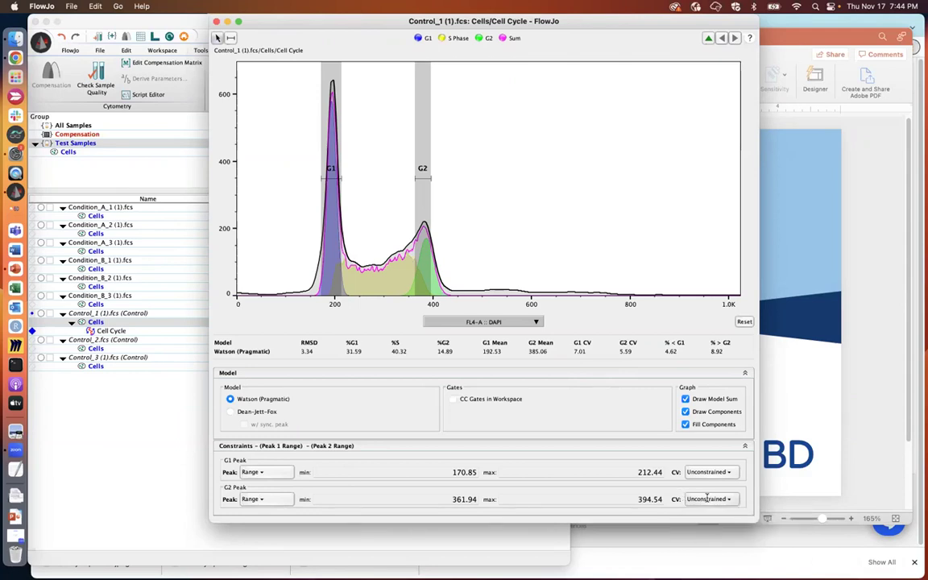
Constrain the G2 peak's CV to equal the G1 CV, and set the G1 peak's CV constraint to = n.
left_click(708, 498)
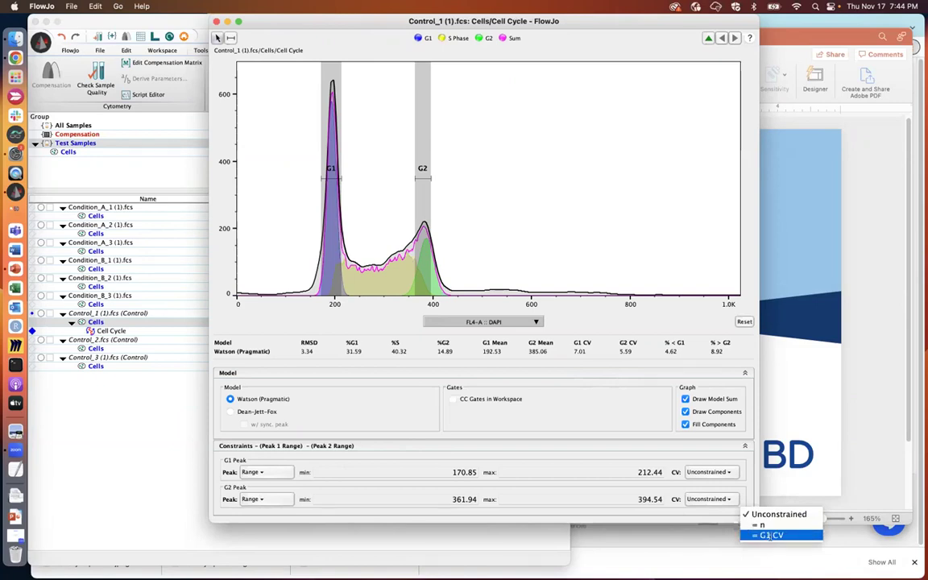
left_click(769, 535)
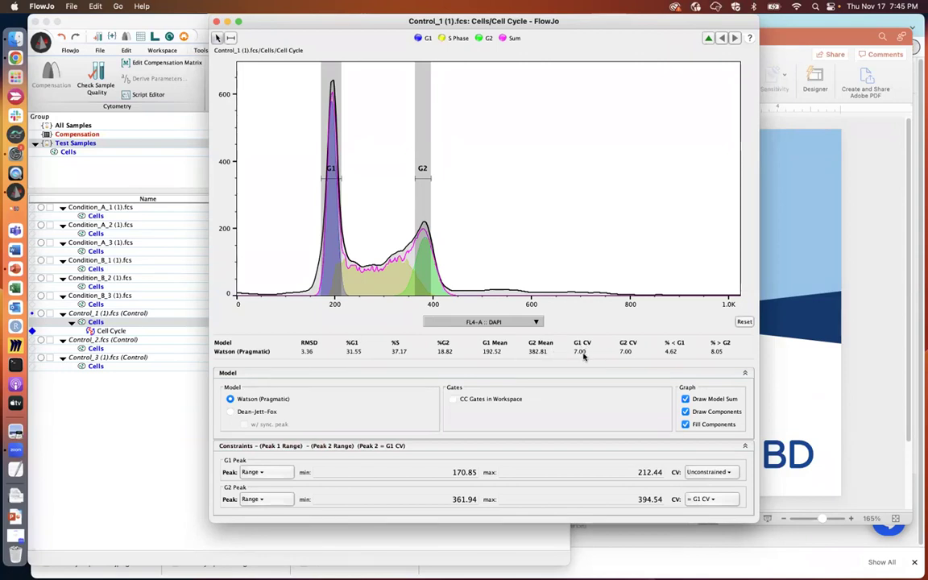
left_click(708, 473)
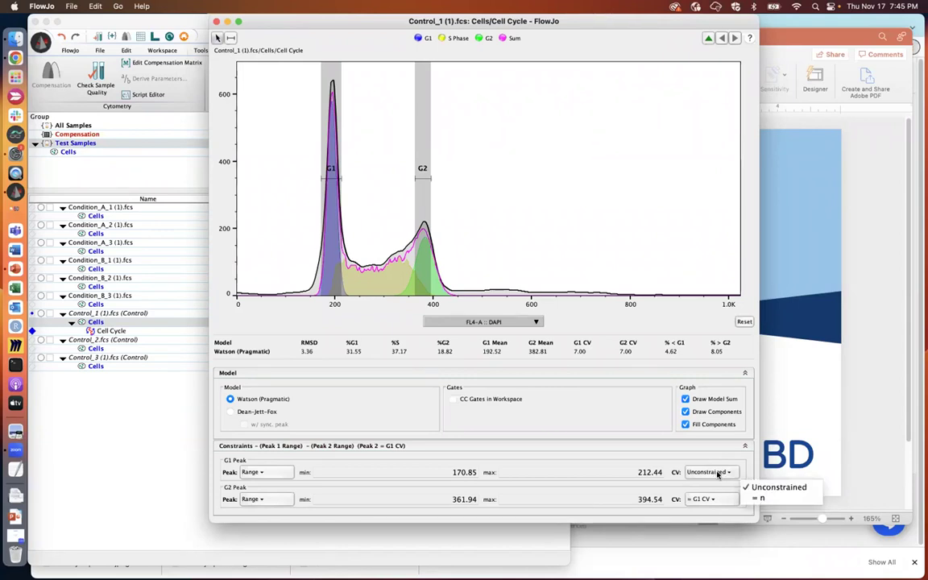
left_click(760, 499)
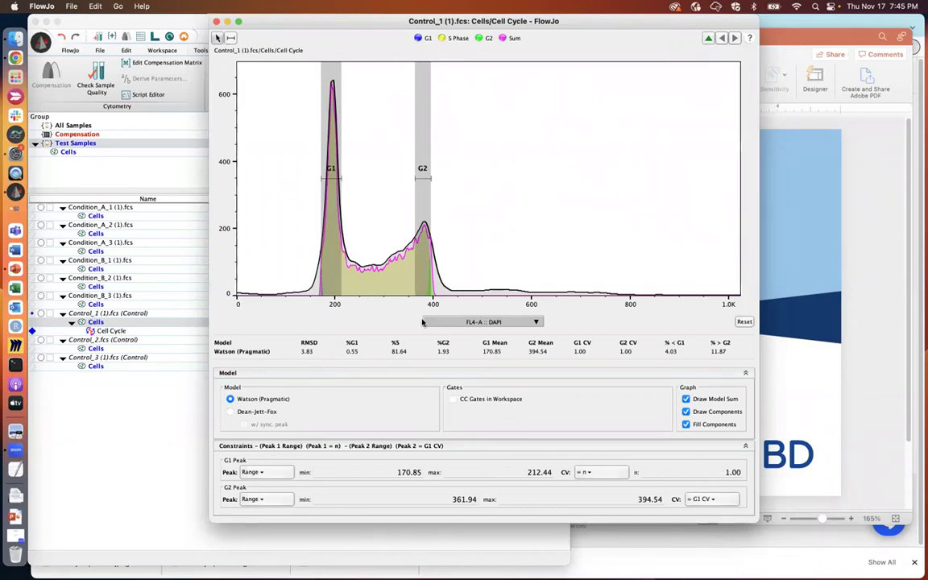
Try G1 CV values of 5, 6 and 7 and compare the RMSD of each fit.
left_click(718, 472)
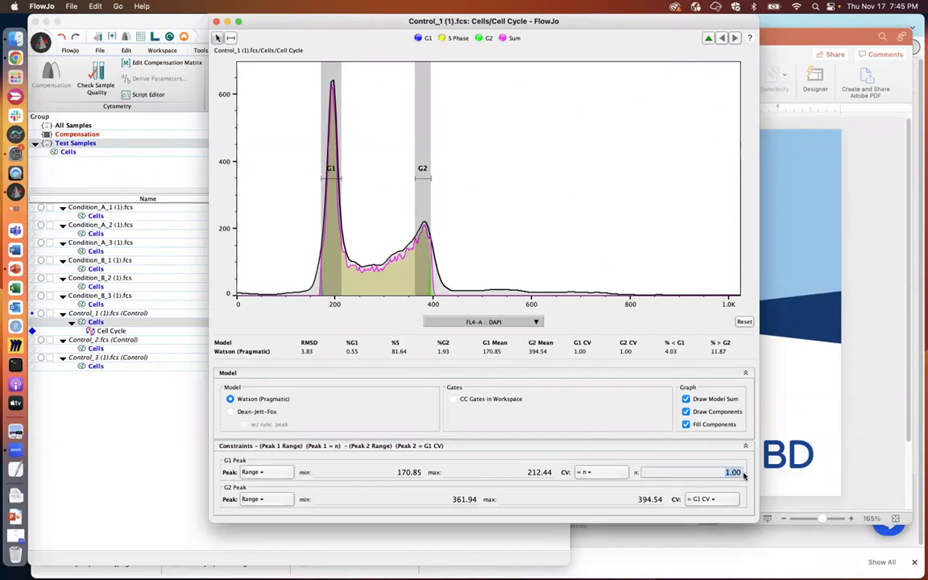
type("5")
key("Return")
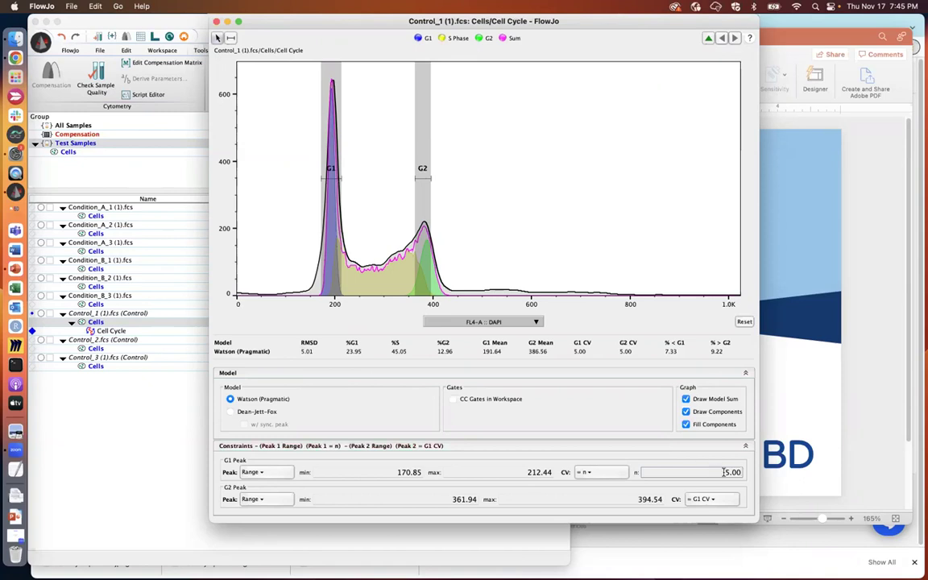
left_click_drag(723, 471, 745, 475)
type("6")
key("Return")
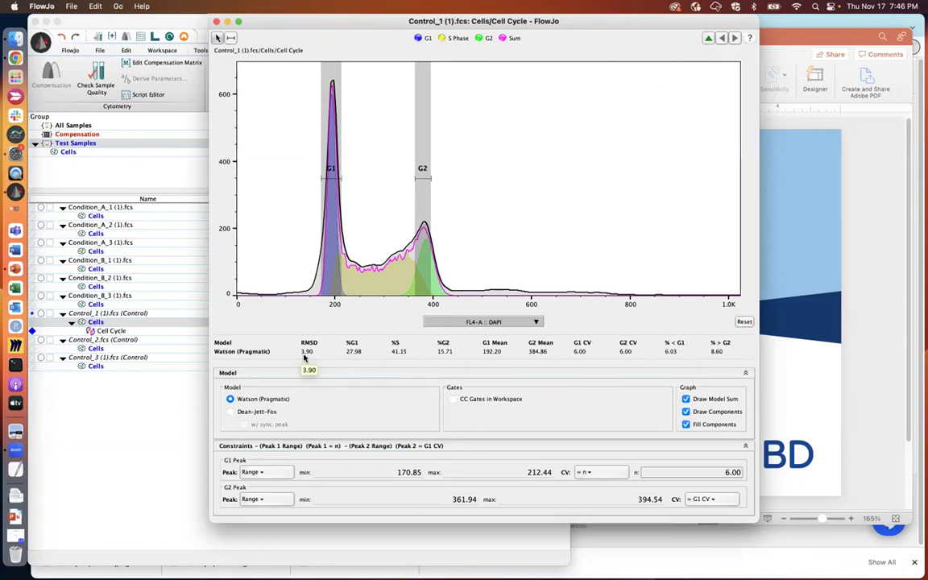
double_click(745, 476)
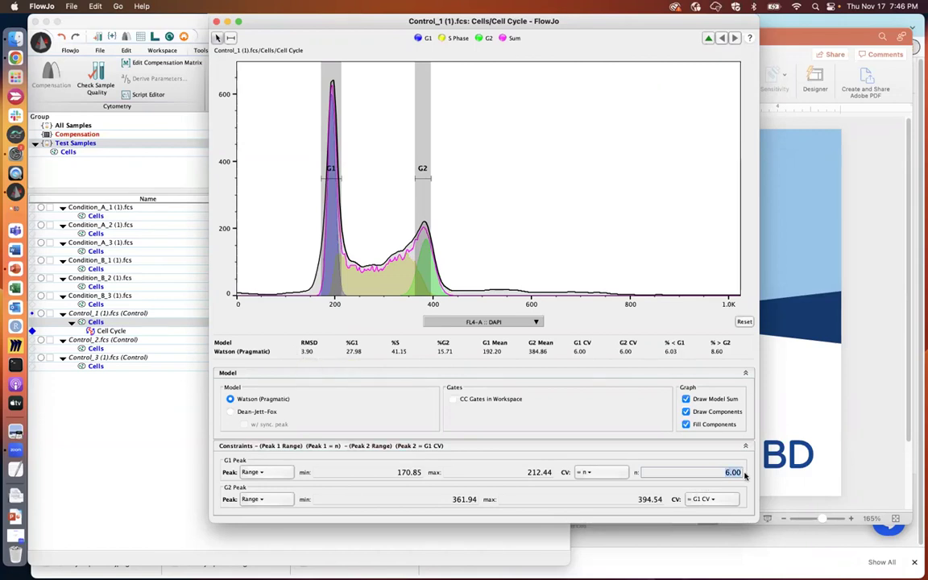
key("Return")
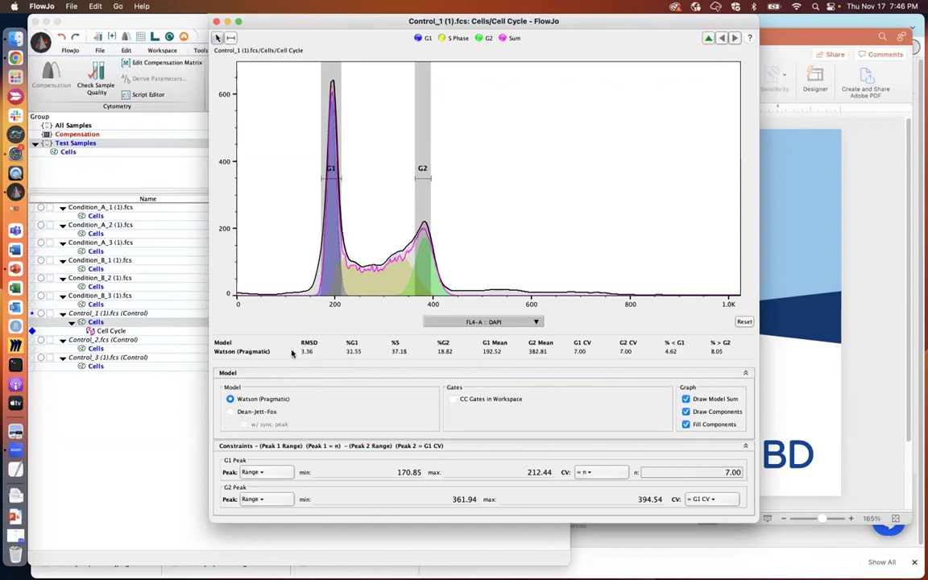
Try higher G1 CV values of 7.5, 8 and 9 and compare the RMSD of each fit.
left_click_drag(699, 474, 754, 479)
type("7.")
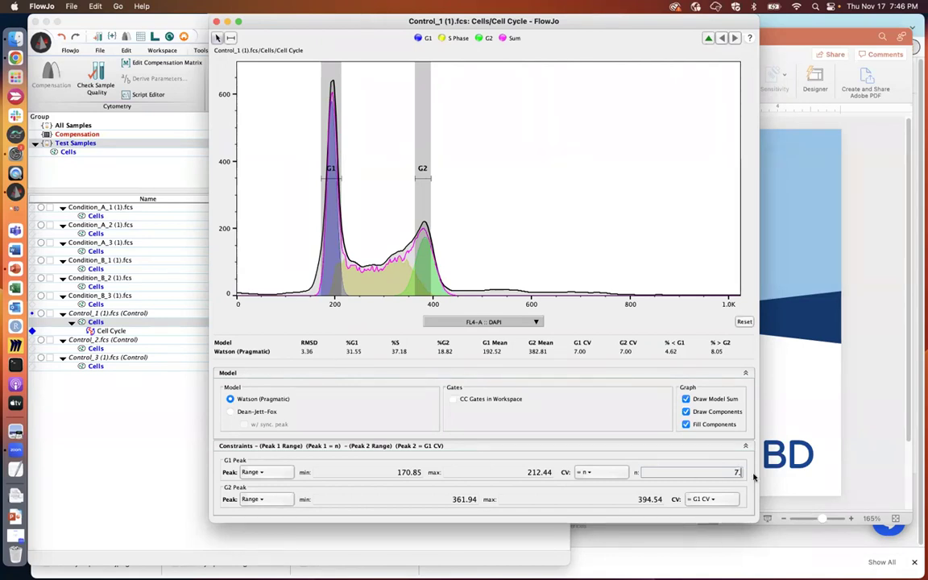
type("5")
key("Return")
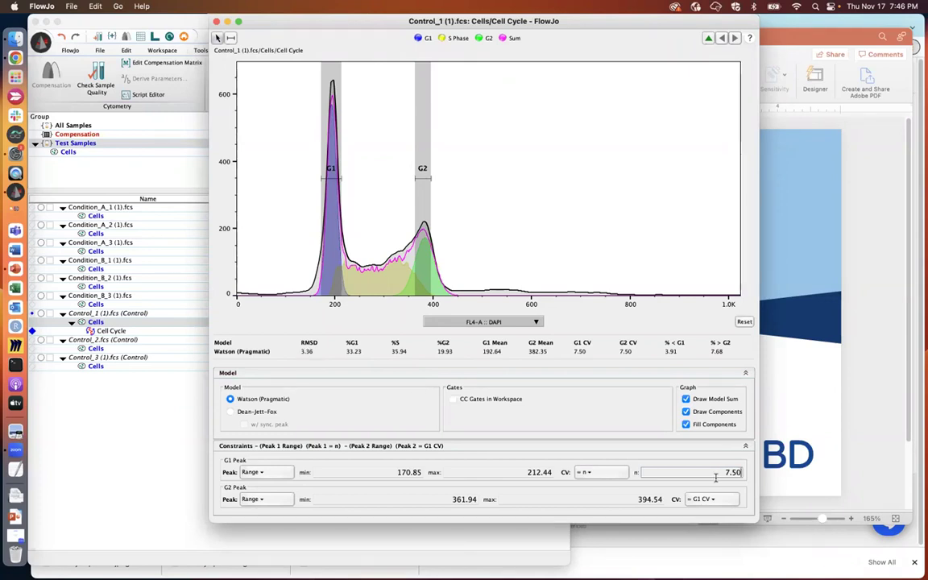
left_click_drag(715, 476, 752, 476)
key("Return")
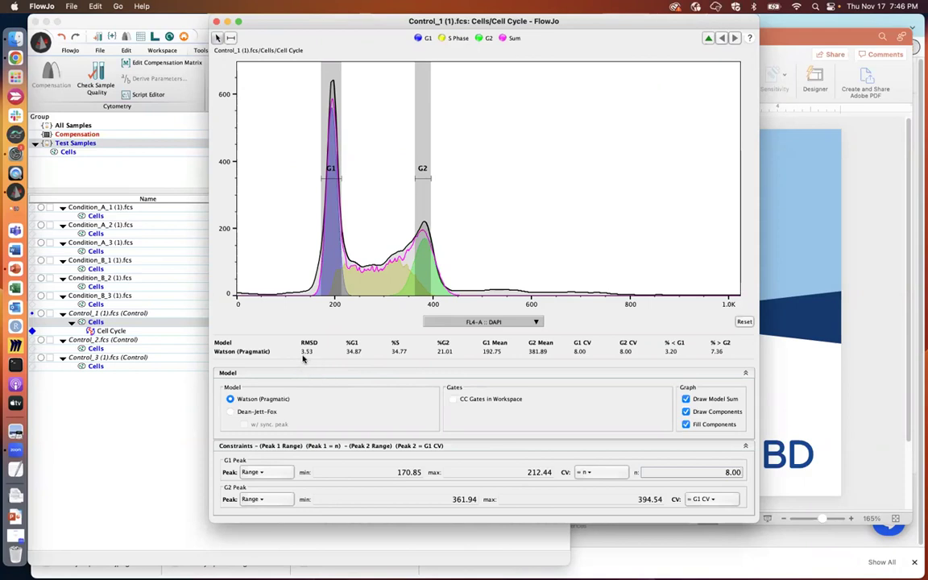
double_click(732, 472)
type("9")
key("Return")
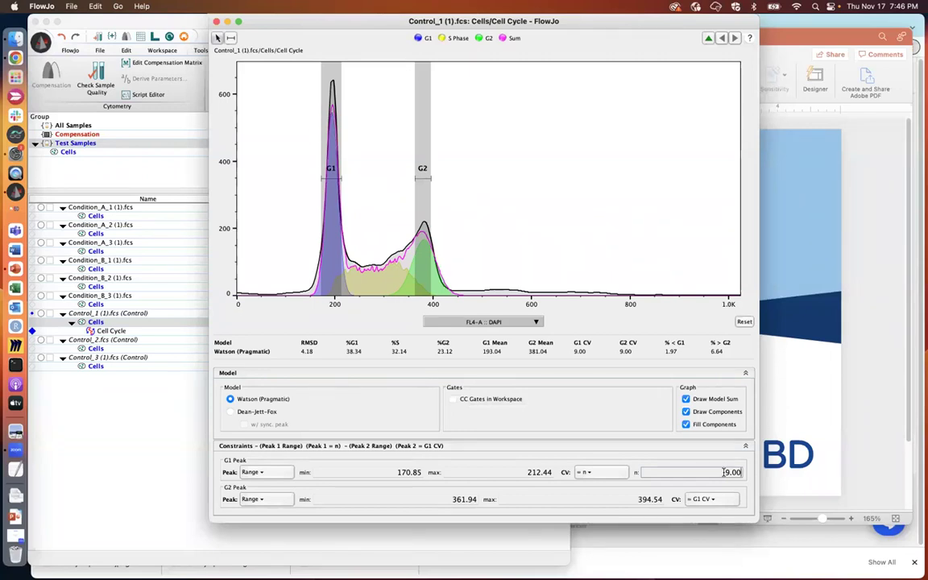
Set the G1 peak's CV constraint to 7, and move the Cell Cycle window aside to uncover more of the workspace.
left_click_drag(723, 472, 747, 476)
type("7")
key("Return")
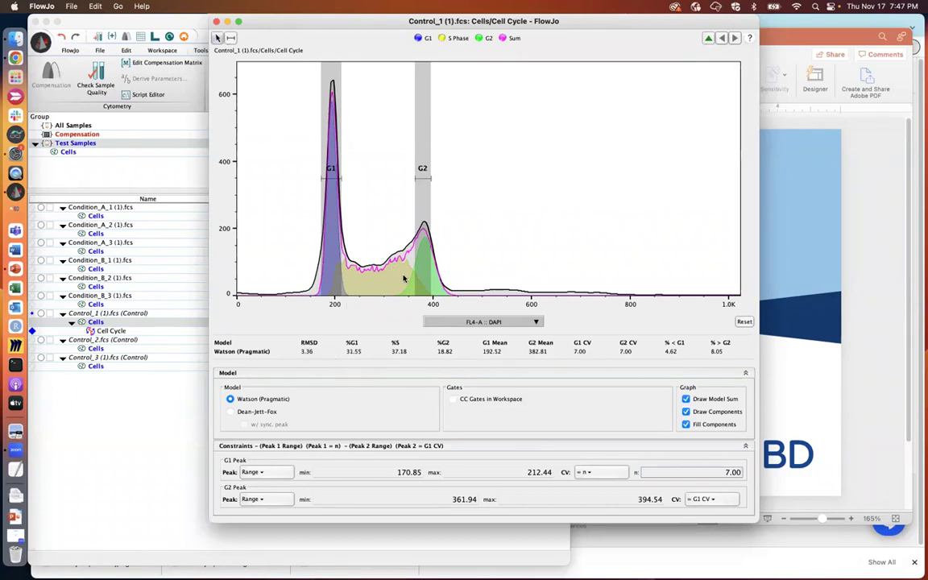
left_click_drag(491, 28, 630, 28)
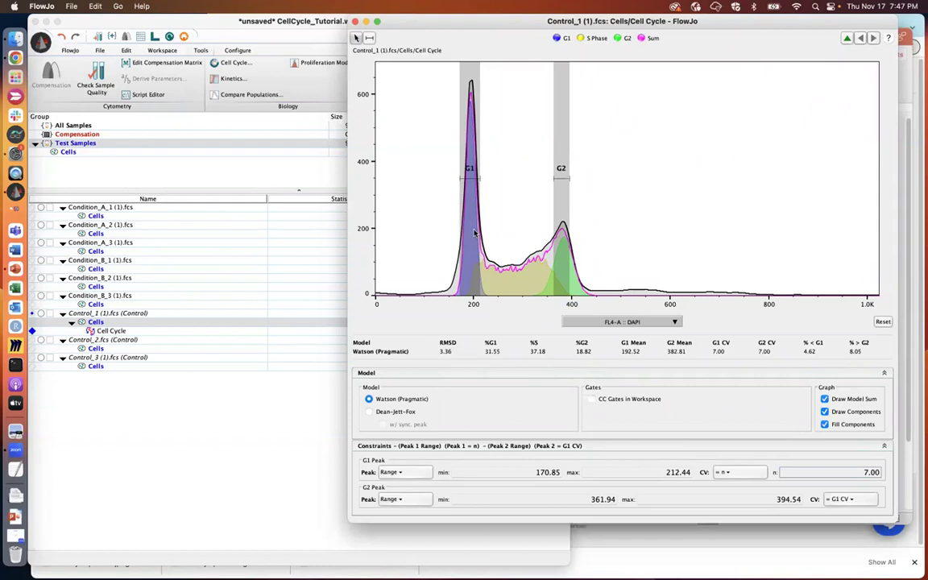
key("Tab")
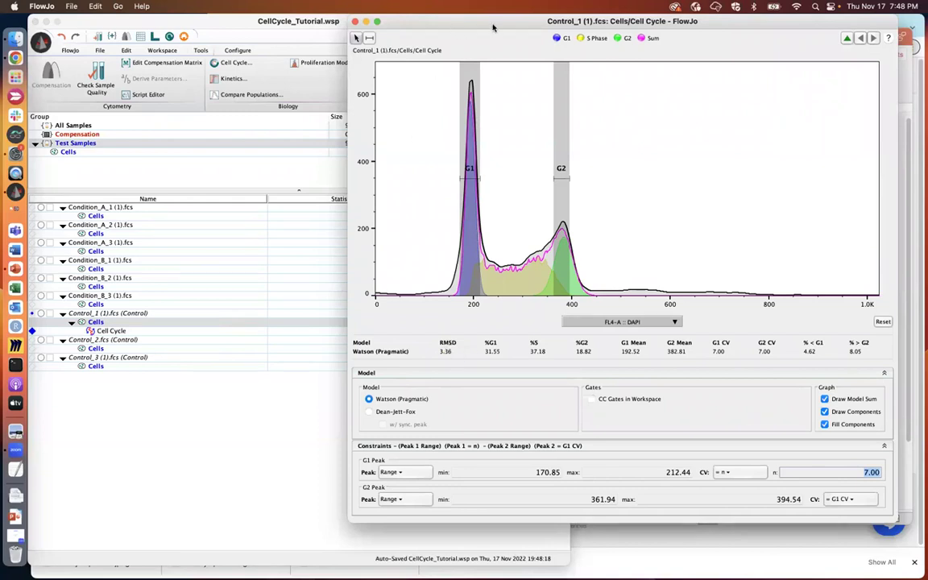
Apply Control_1's Cell Cycle analysis to the Cells population of the Test Samples group.
left_click_drag(493, 27, 495, 27)
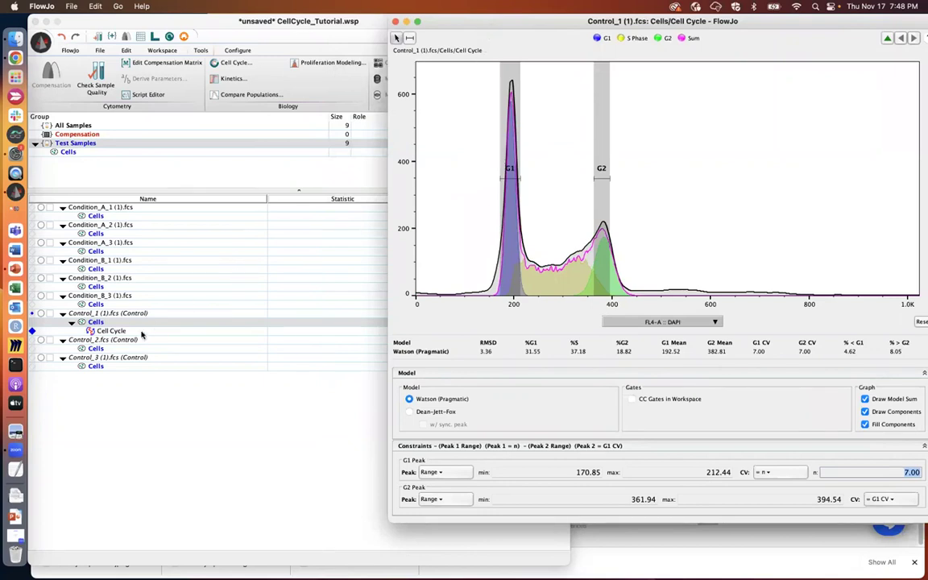
left_click(113, 331)
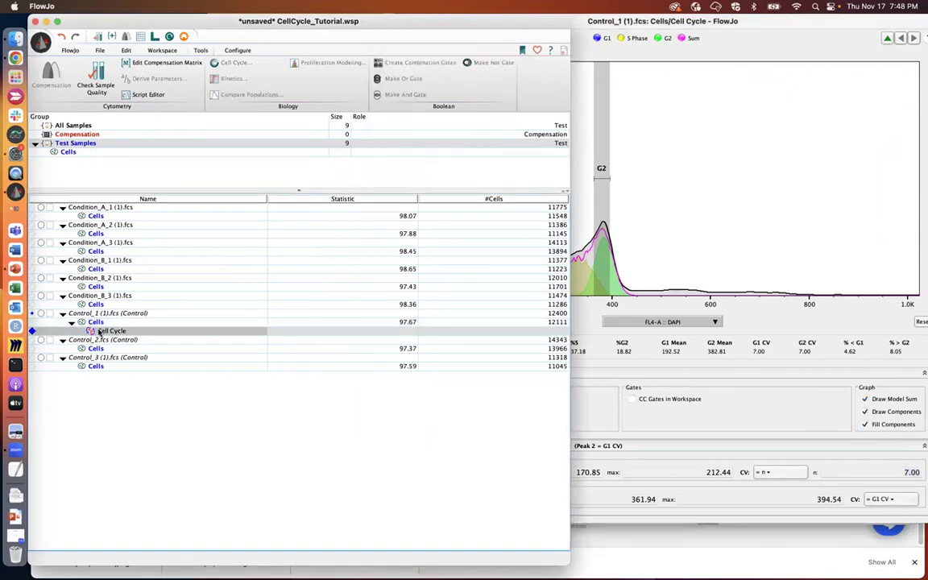
left_click_drag(98, 333, 101, 157)
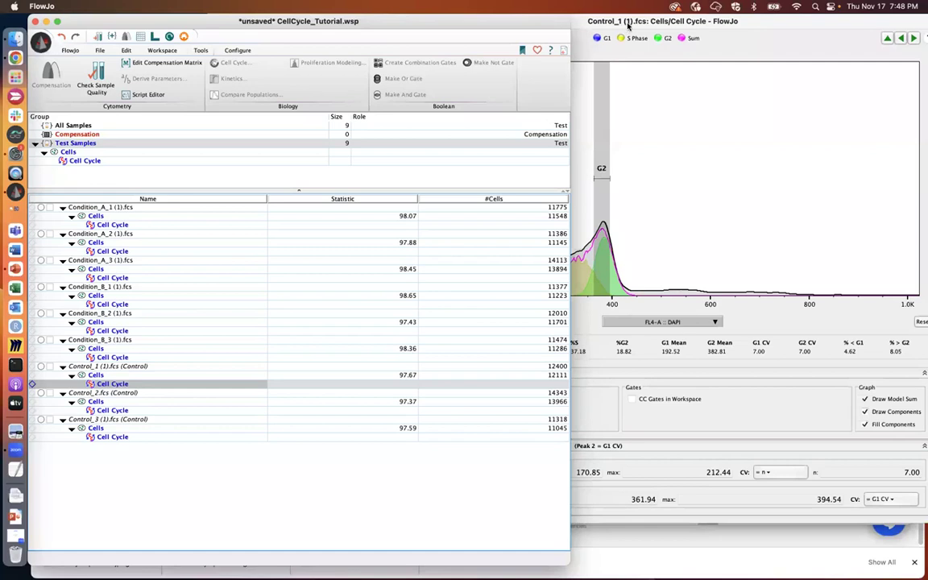
Bring the Control_1 Cell Cycle window forward and toggle Draw Model Sum off and on to compare the graph.
left_click(656, 21)
left_click_drag(656, 22, 534, 22)
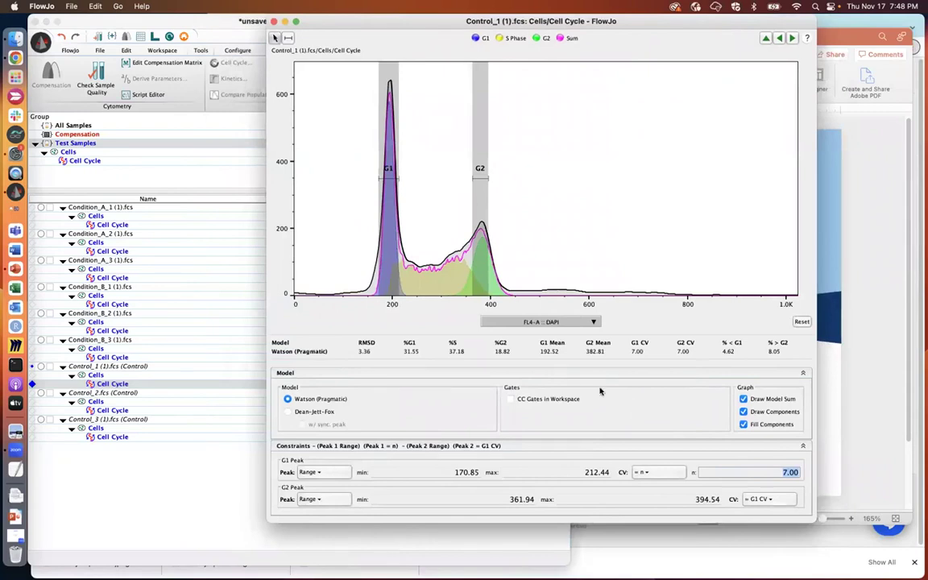
left_click(744, 400)
left_click(744, 400)
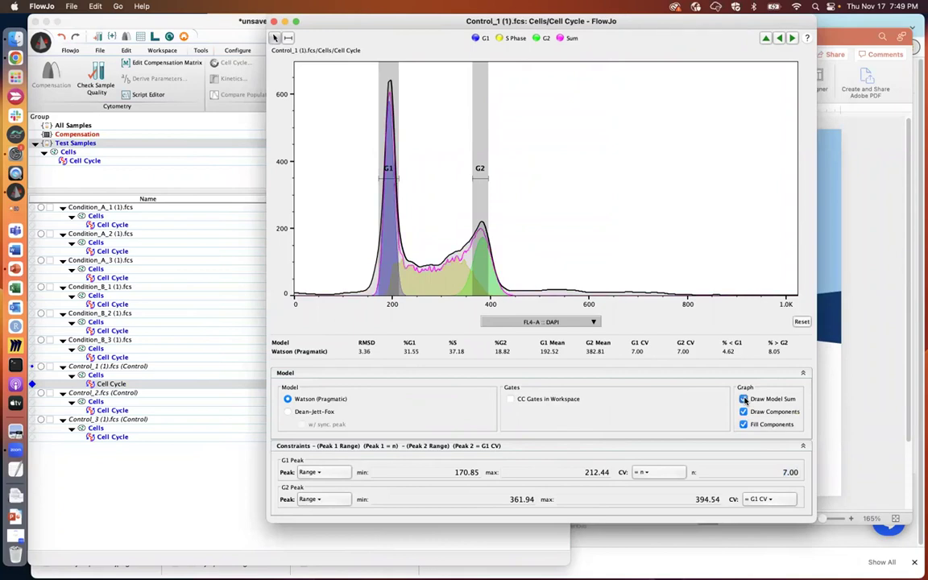
left_click(744, 399)
left_click(744, 399)
Toggle Draw Components and Fill Components off and back on in the Control_1 cell cycle graph.
left_click(743, 412)
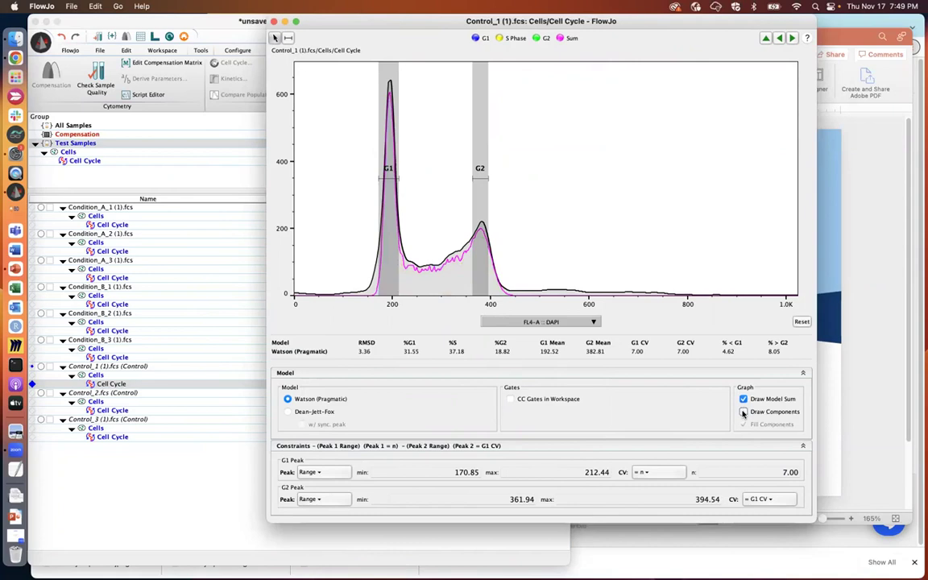
left_click(743, 412)
left_click(742, 412)
left_click(742, 412)
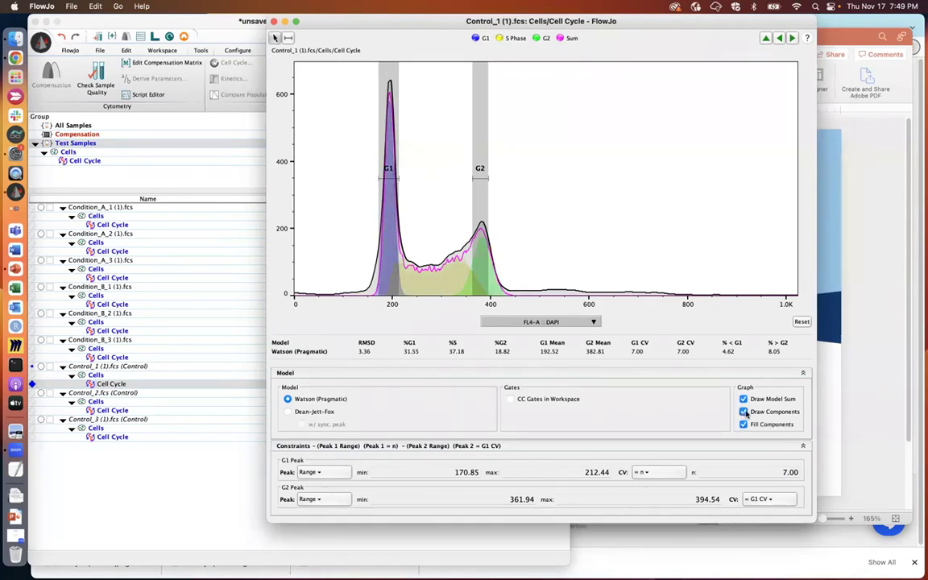
left_click(743, 425)
left_click(743, 425)
left_click(743, 426)
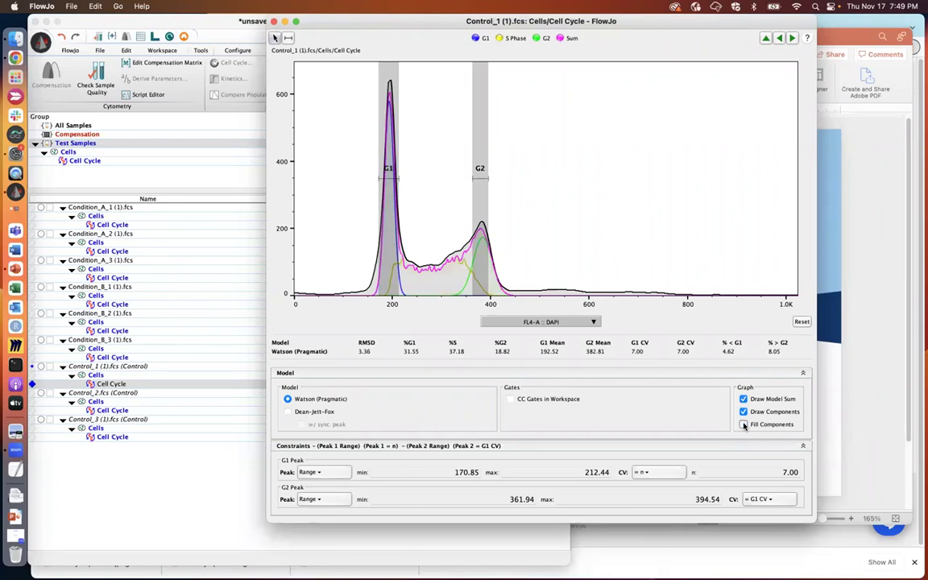
left_click(744, 426)
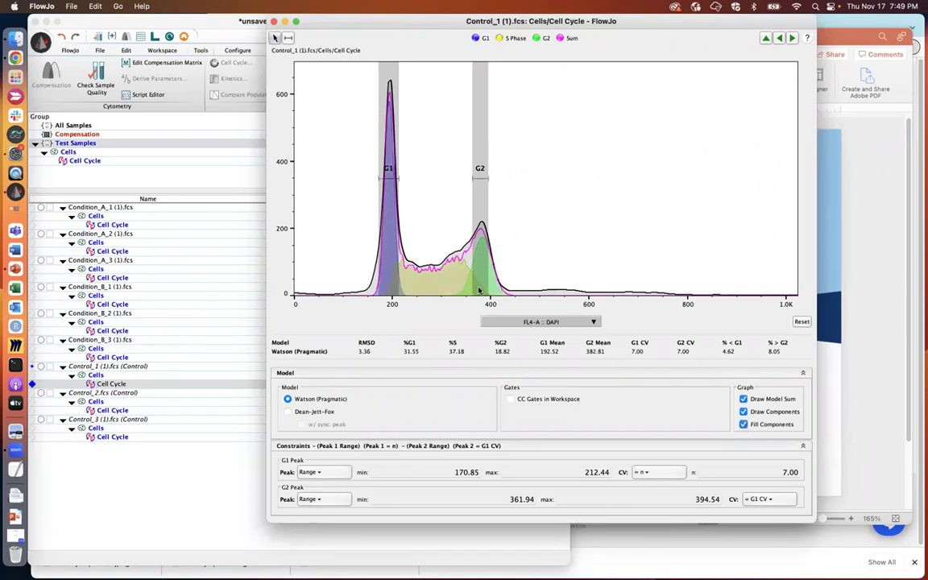
Create the cell cycle gates in the workspace for Control_1, and arrange both windows so gates and model statistics are visible.
left_click(510, 400)
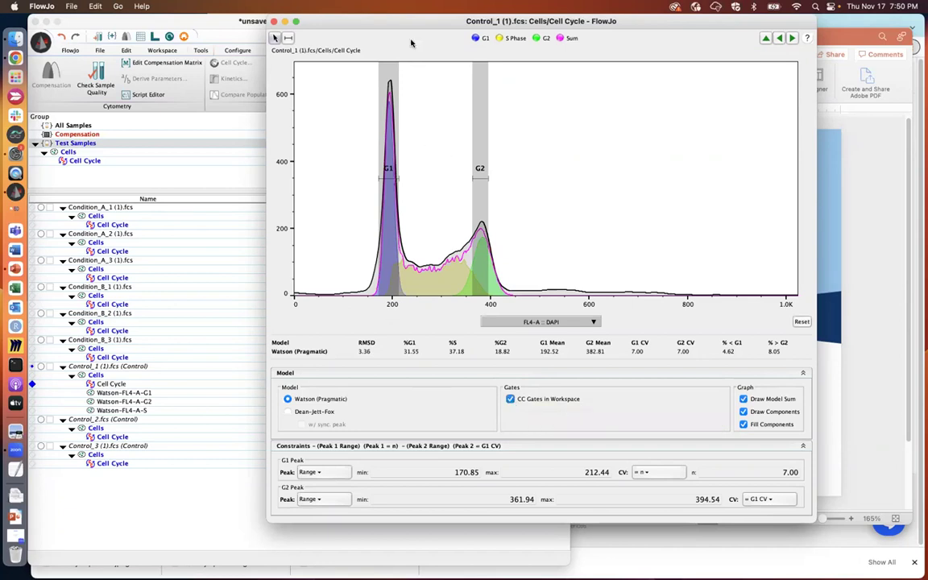
left_click_drag(411, 21, 516, 21)
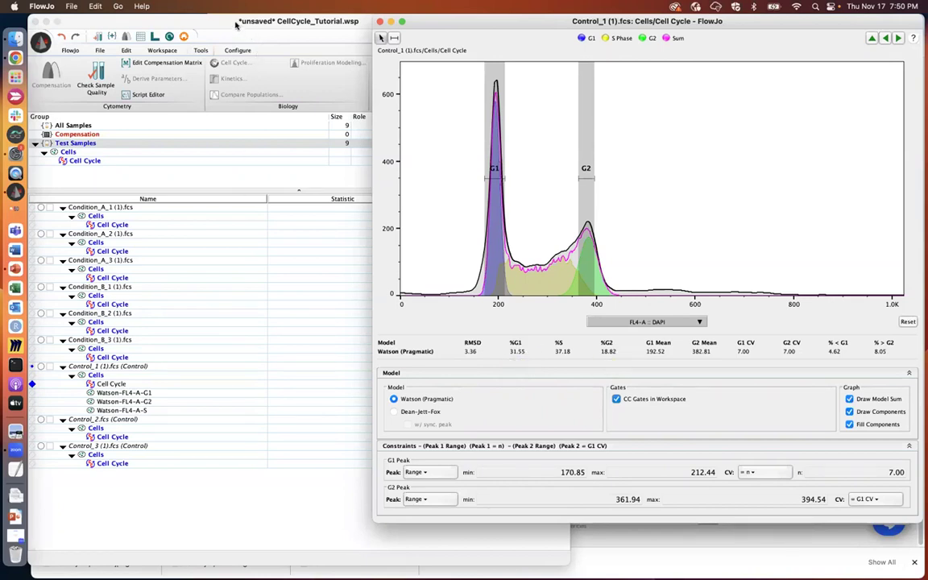
left_click(229, 50)
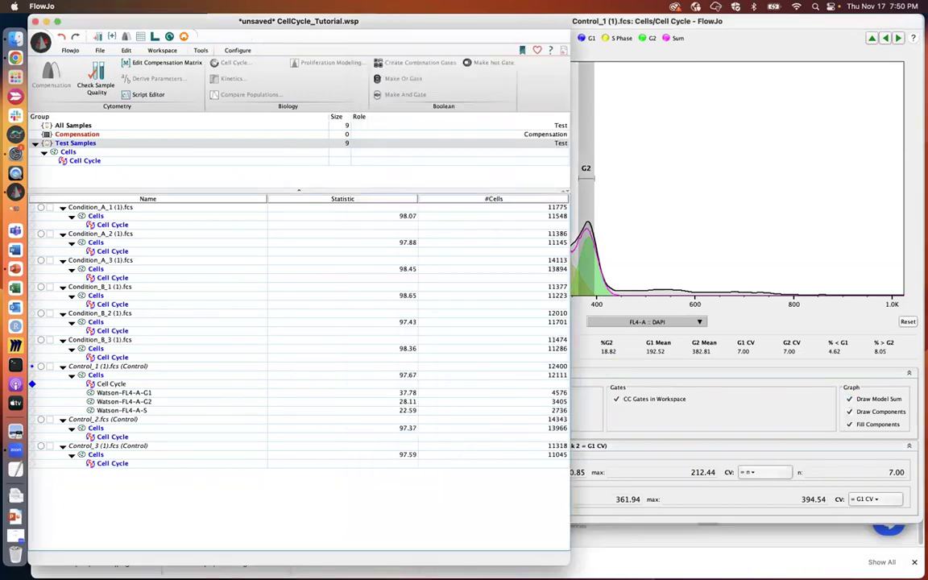
left_click_drag(487, 559, 444, 559)
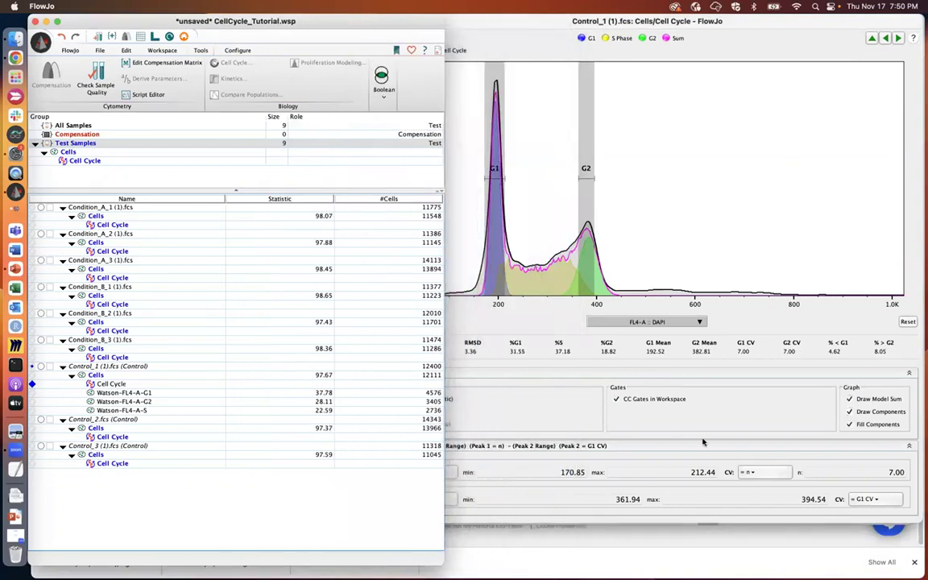
Compare the G1 and G2 gate frequencies in the workspace with the Watson model's percentages for Control_1.
left_click(282, 392)
left_click(282, 401)
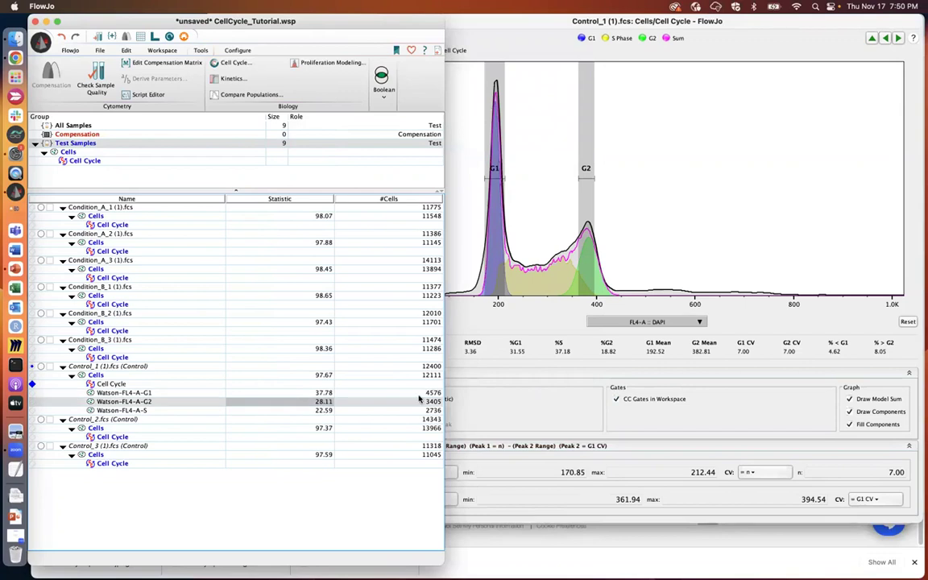
left_click(537, 367)
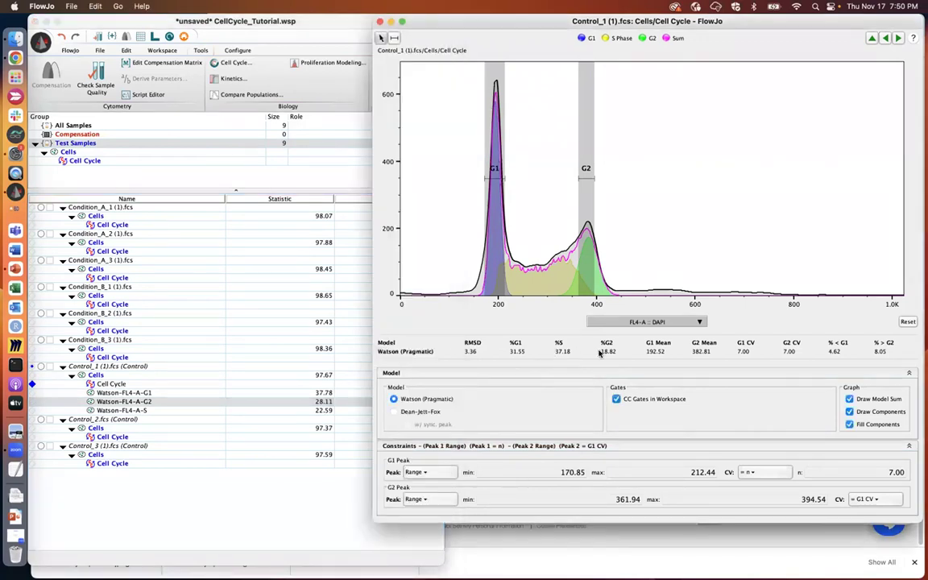
left_click(319, 394)
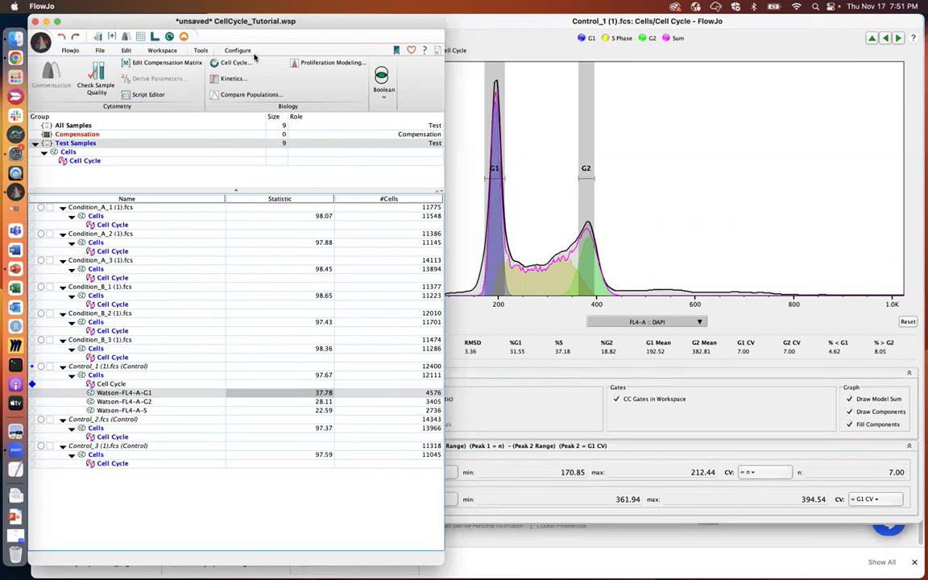
Reapply Control_1's Cell Cycle analysis, including its G1, G2 and S gates, to the Test Samples group's Cells population.
left_click(111, 384)
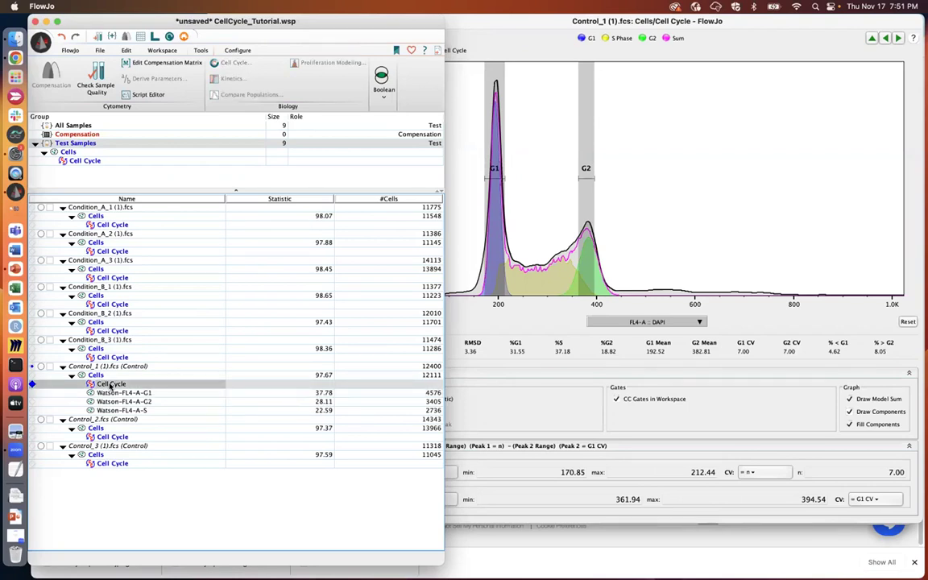
left_click_drag(139, 170, 131, 155)
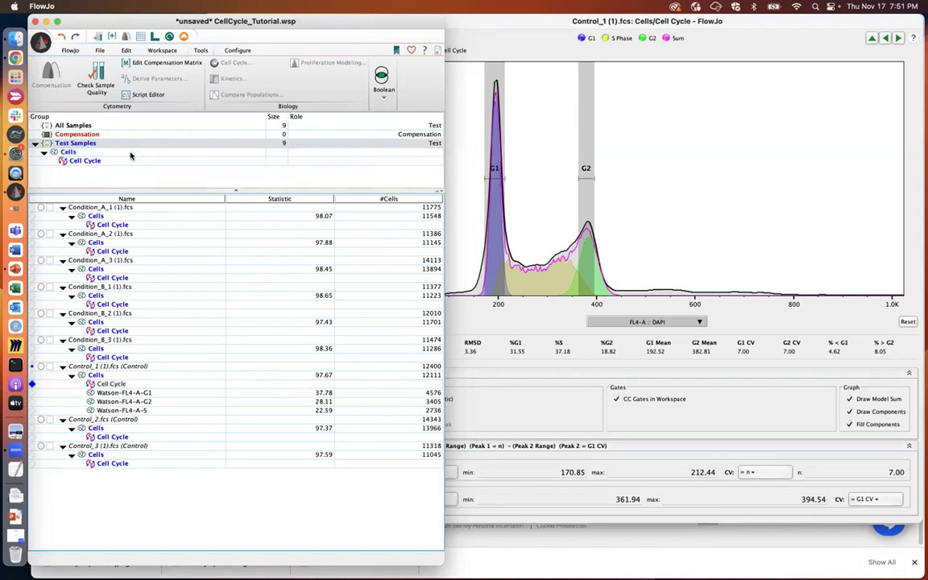
left_click(323, 316)
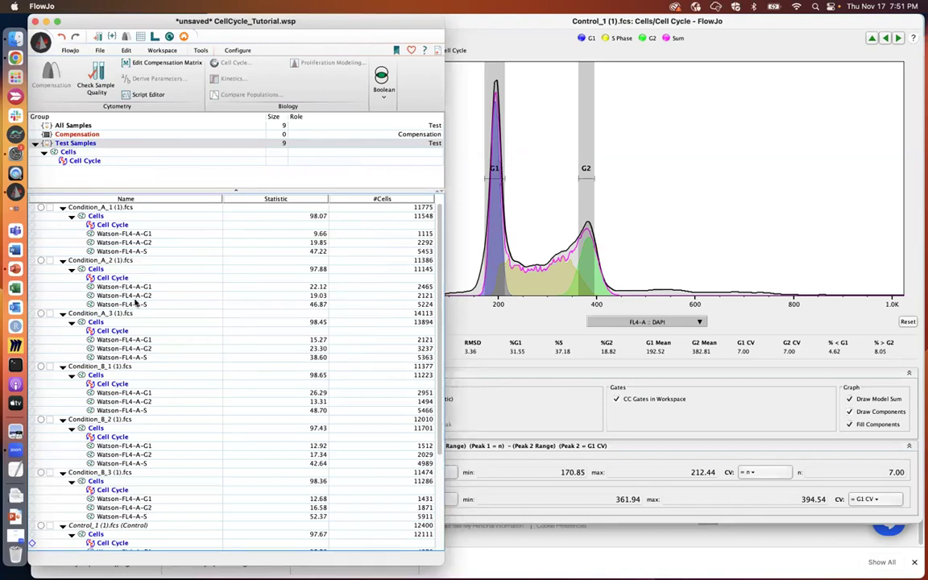
left_click_drag(442, 395, 435, 356)
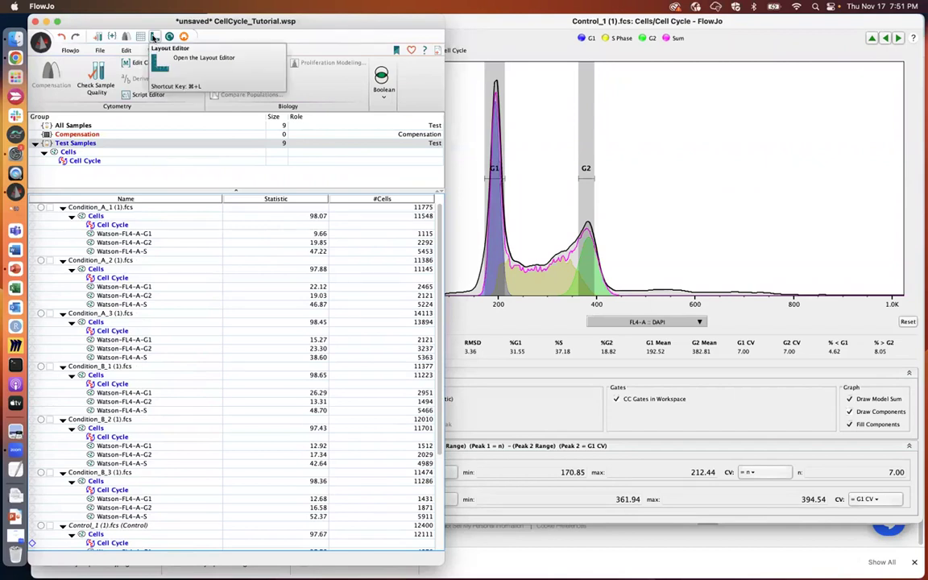
Open the Layout Editor, and enlarge and position its window beside the workspace's sample list.
left_click(154, 38)
left_click_drag(153, 22, 611, 24)
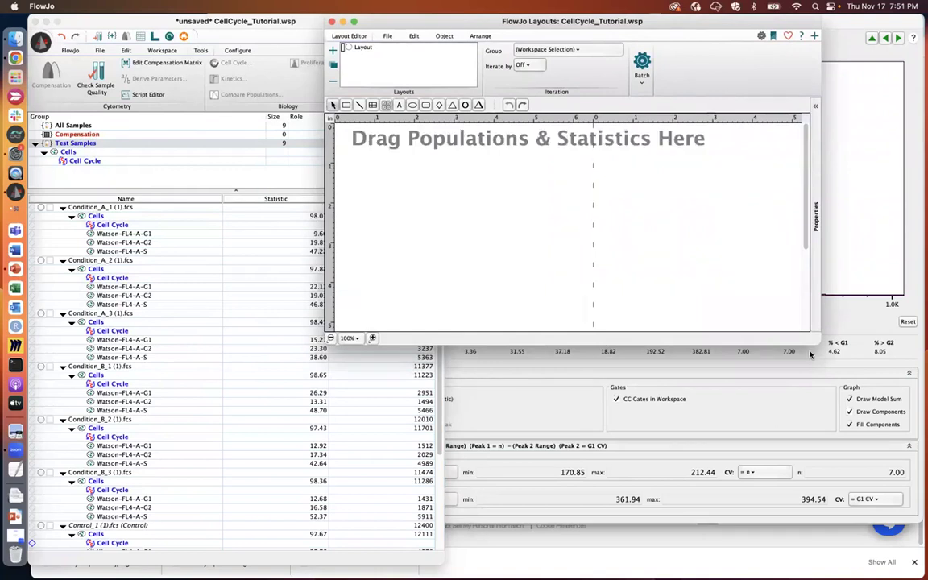
left_click_drag(819, 345, 910, 535)
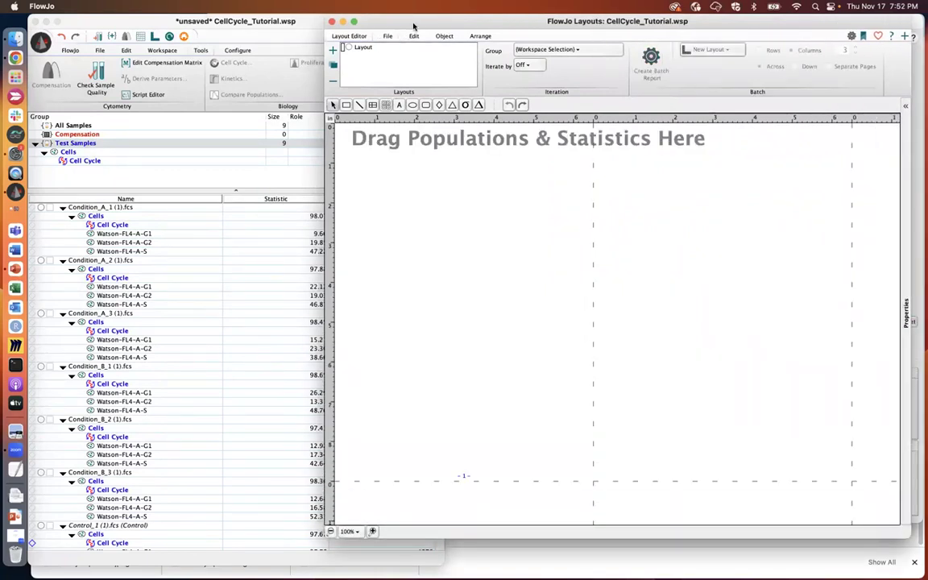
left_click_drag(413, 26, 429, 26)
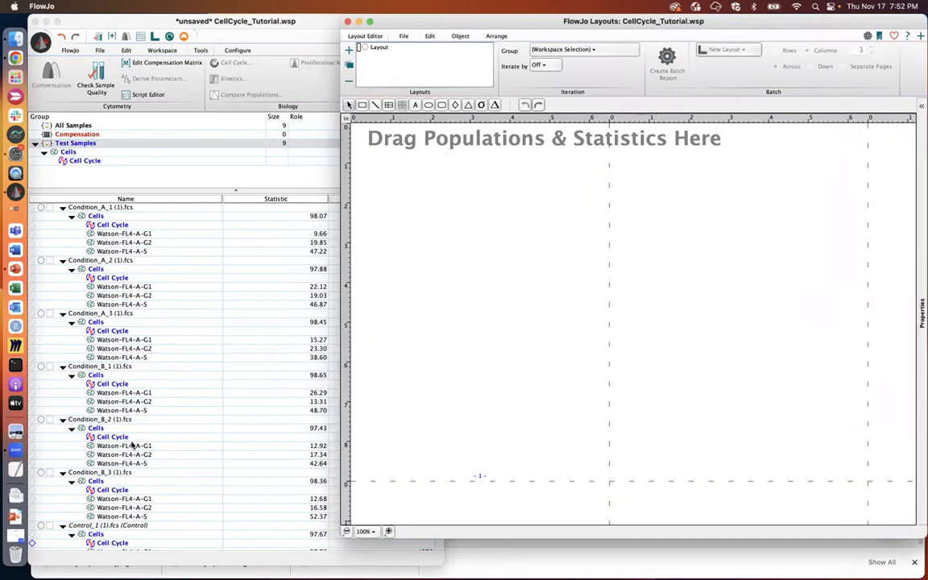
Add Control_1's Cell Cycle plot to the layout and place its statistics block directly beside the histogram.
left_click(201, 428)
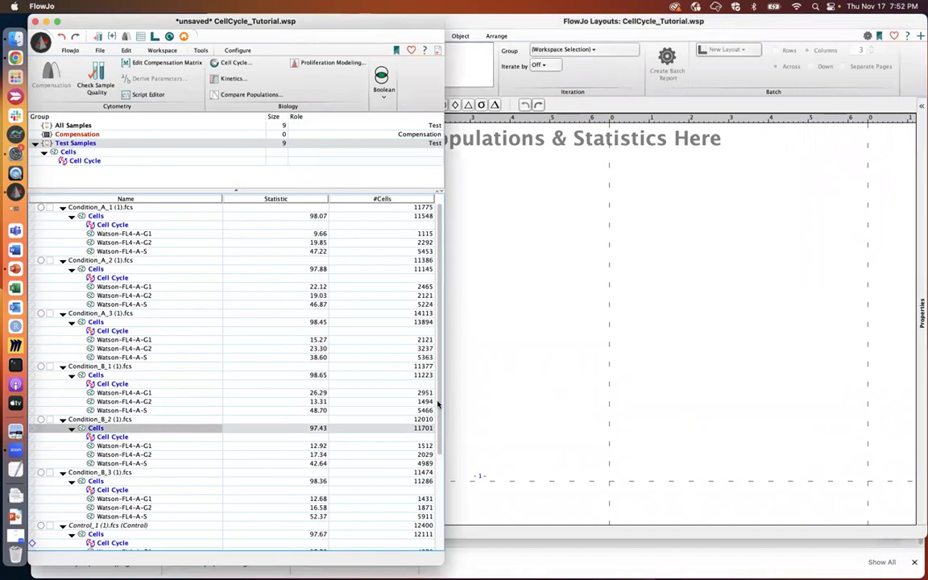
scroll(437, 403, "down", 5)
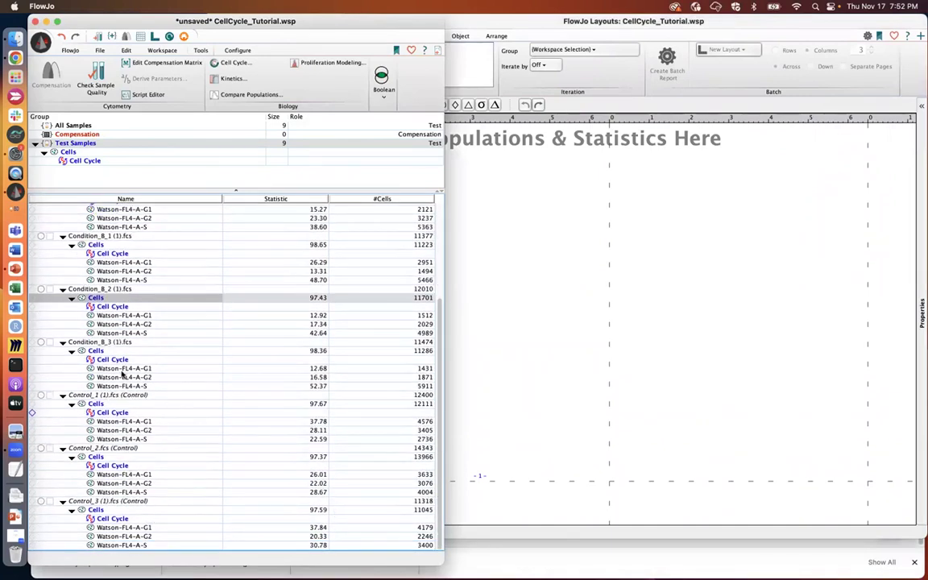
left_click(102, 412)
left_click_drag(98, 412, 588, 350)
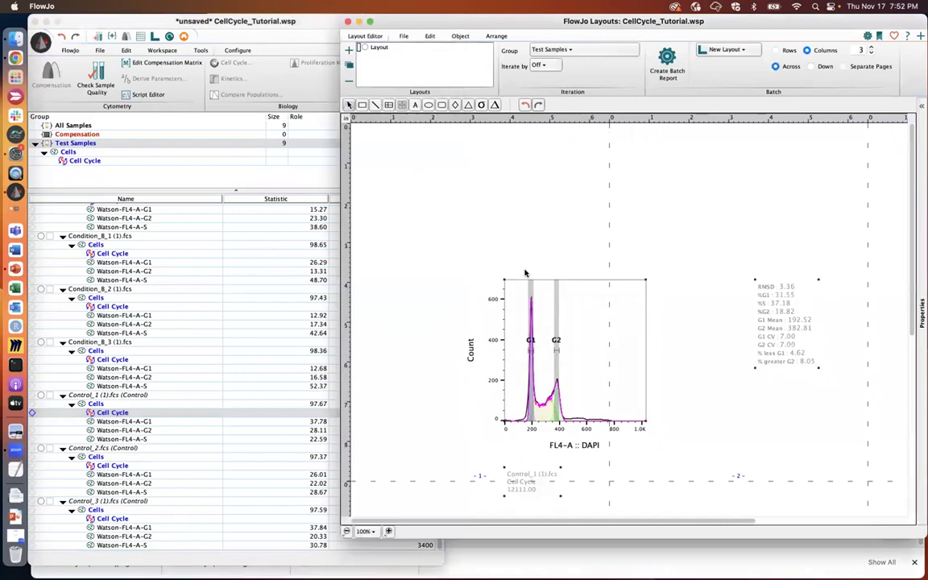
left_click_drag(693, 210, 591, 209)
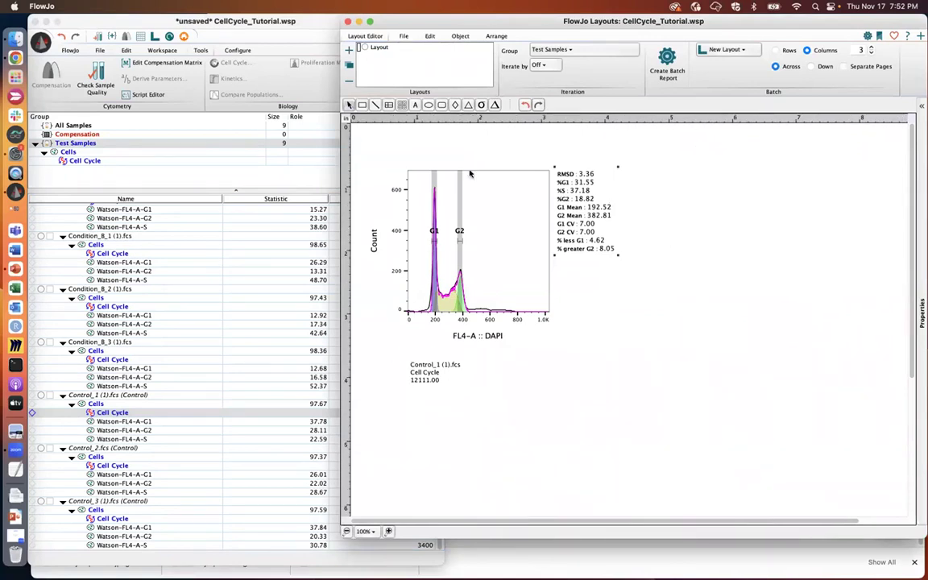
Move the layout window to uncover more of it, and set the layout to iterate by Sample.
left_click_drag(504, 25, 450, 22)
left_click(611, 56)
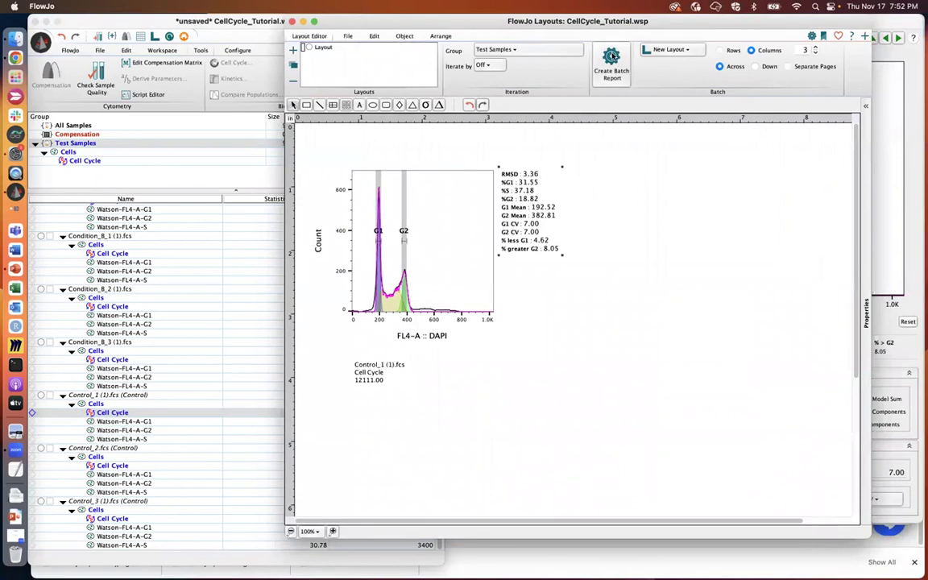
left_click(482, 65)
left_click(523, 91)
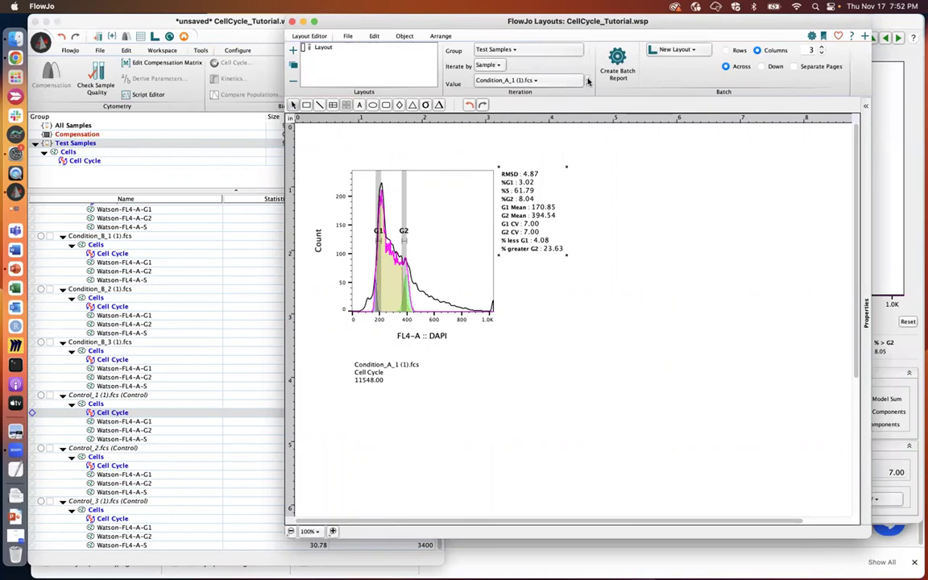
Step the layout forward through the Test Samples from Condition_A_1 to Control_3 to inspect each cell cycle fit.
left_click(588, 84)
left_click(588, 84)
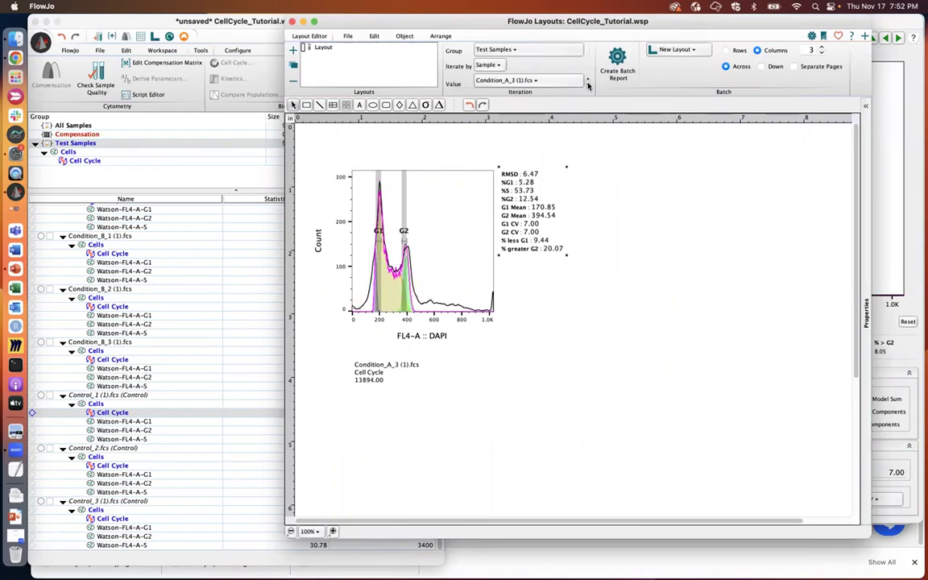
left_click(588, 86)
left_click(588, 86)
left_click(587, 86)
left_click(588, 86)
left_click(587, 85)
left_click(588, 85)
Step the layout back through the samples to Condition_A_1 and forward to Condition_A_3, reviewing each fit.
left_click(587, 80)
left_click(587, 81)
left_click(587, 81)
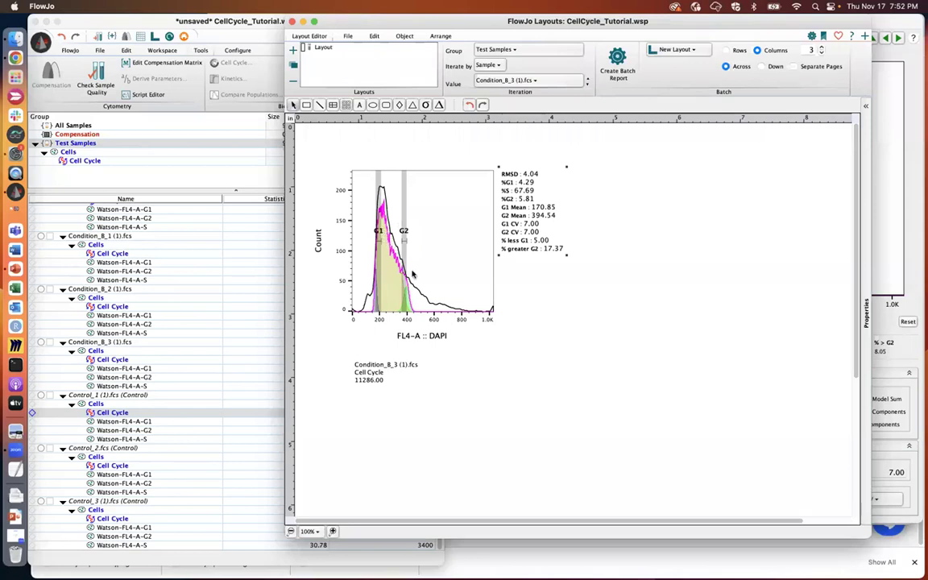
left_click(588, 80)
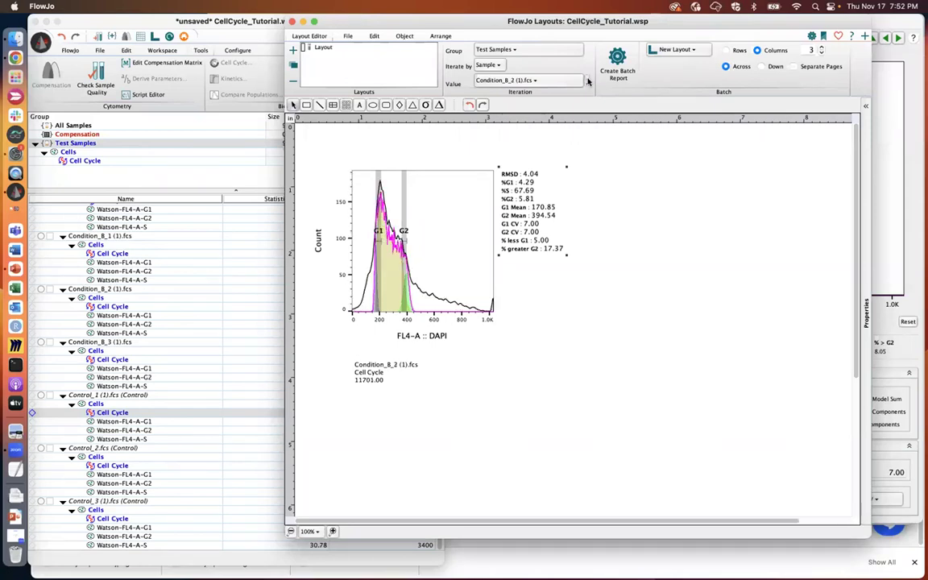
left_click(588, 80)
left_click(588, 80)
left_click(588, 80)
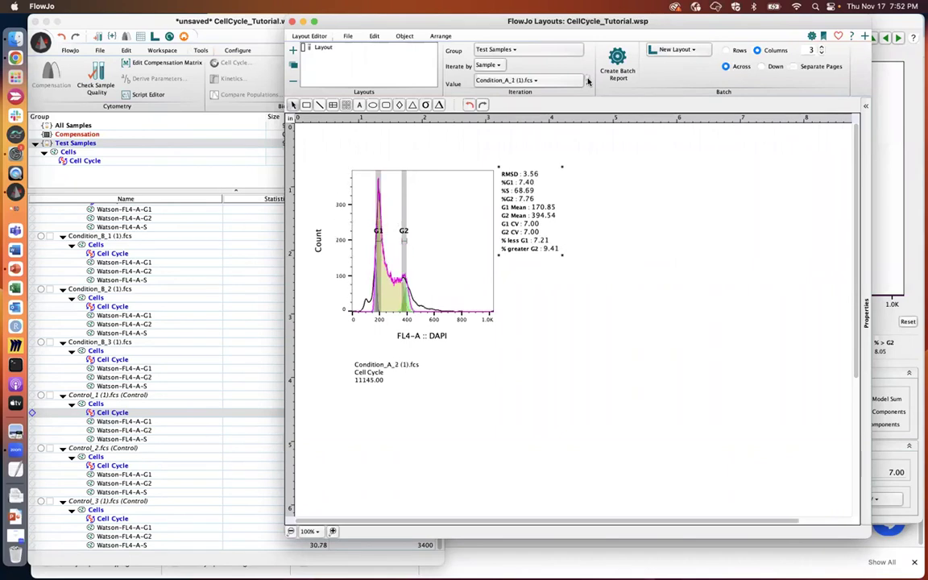
left_click(588, 80)
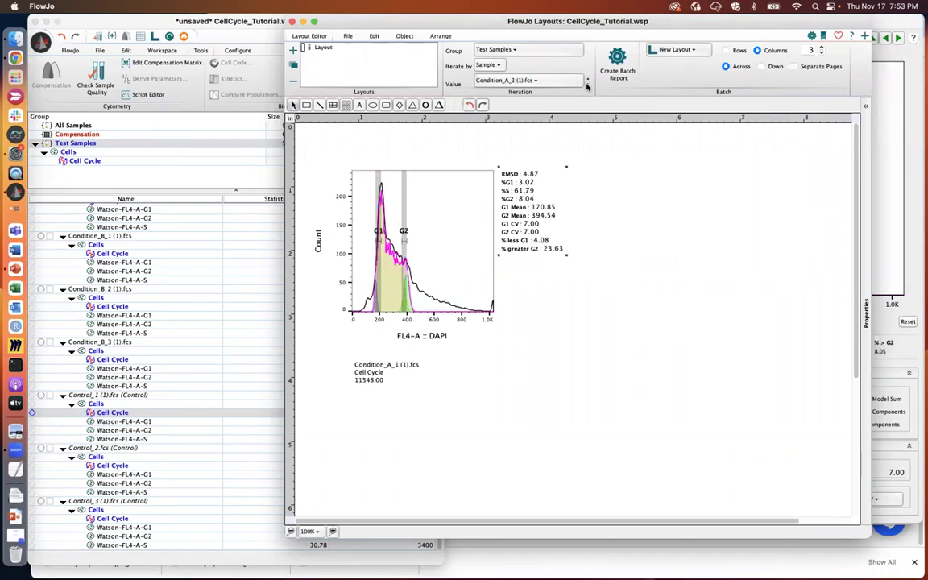
left_click(587, 83)
left_click(587, 83)
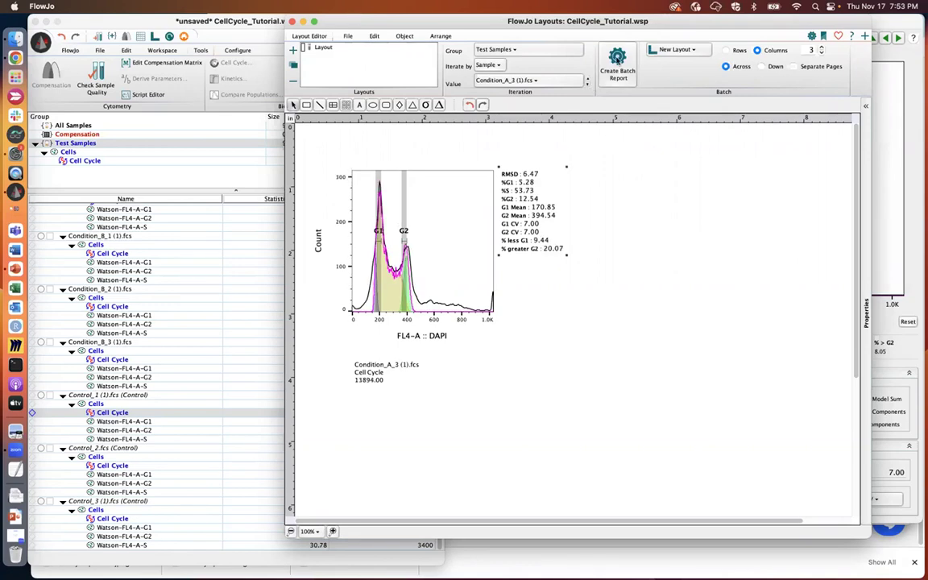
Create a batch report of the Test Samples in a new layout, arranged across in 3 columns.
left_click(761, 67)
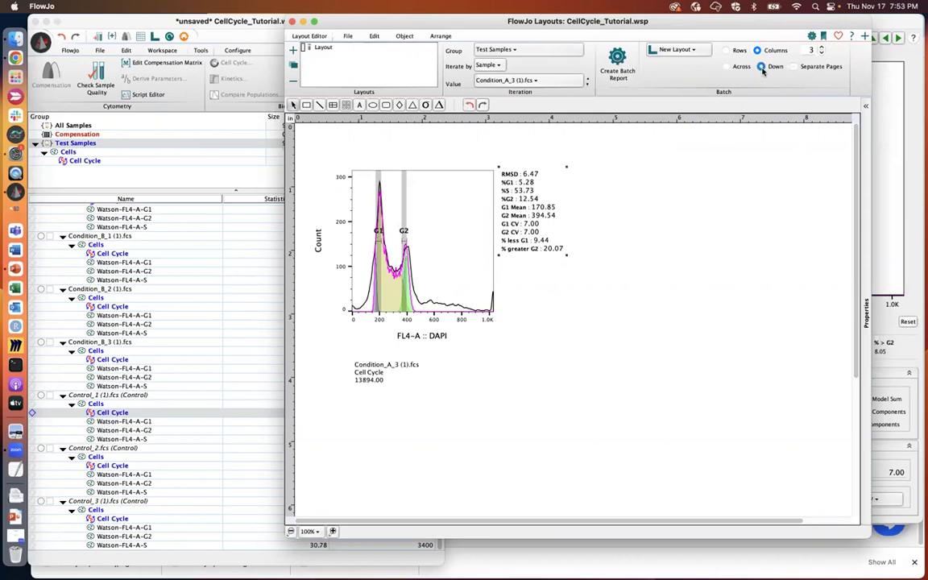
left_click(737, 68)
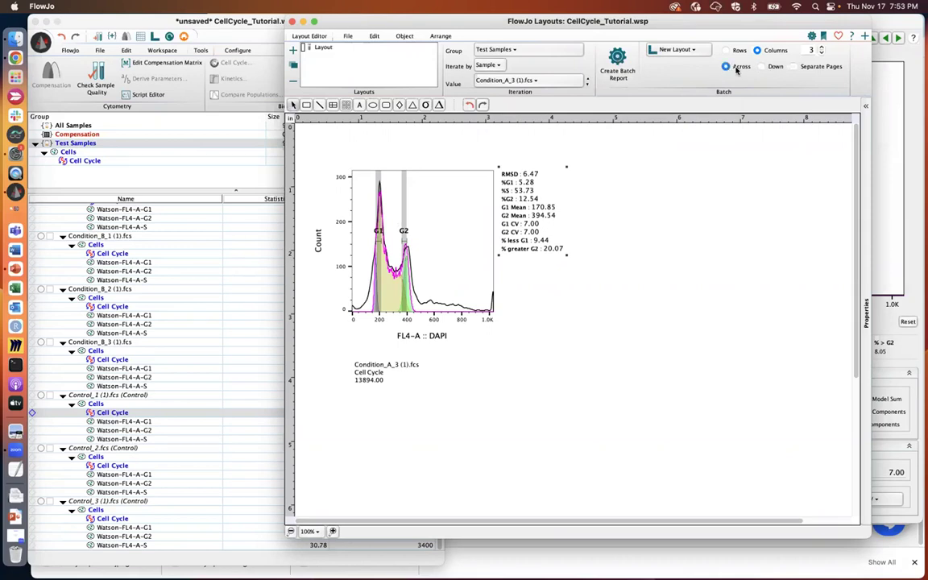
left_click(615, 61)
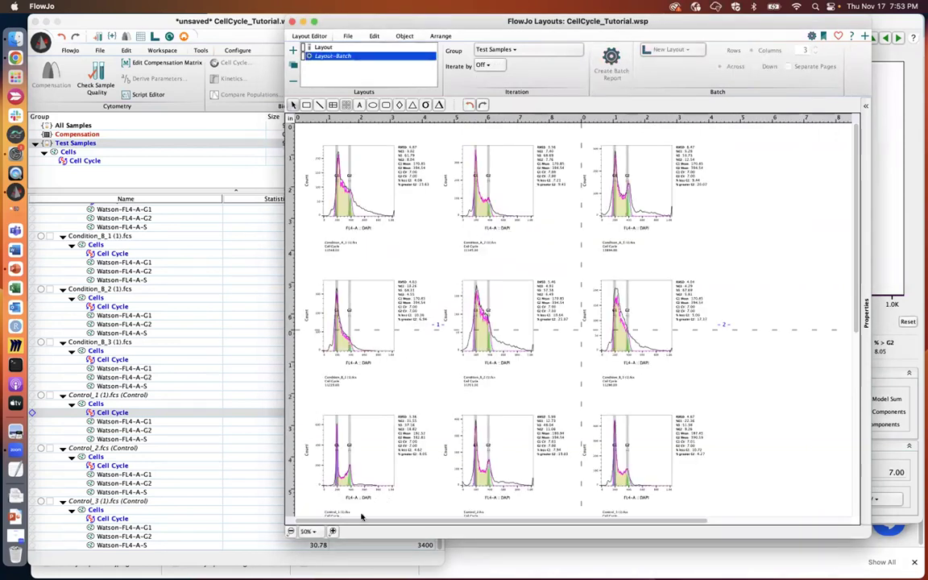
Enlarge the batch report to 100% in a larger window and examine the cell cycle fits of all samples.
left_click(332, 532)
left_click(333, 532)
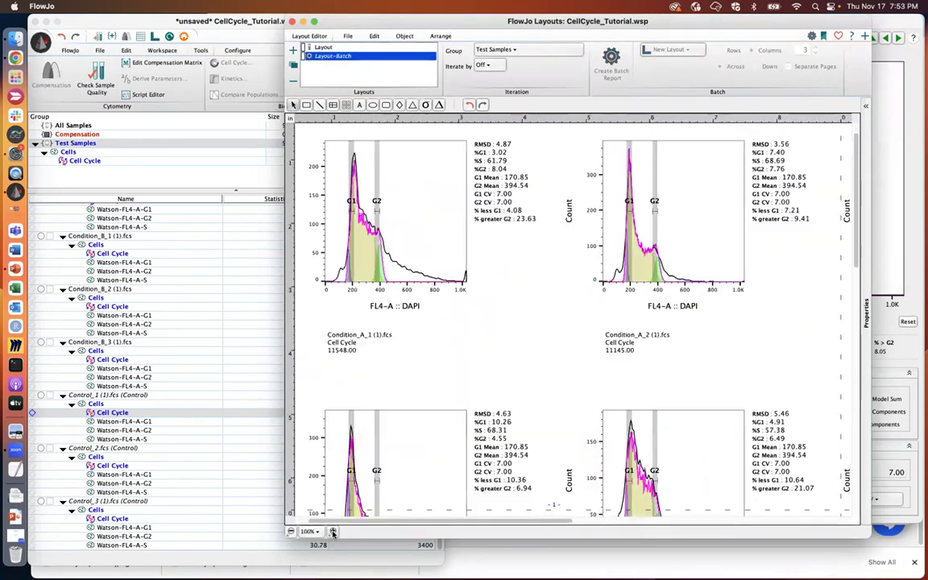
left_click_drag(432, 24, 359, 24)
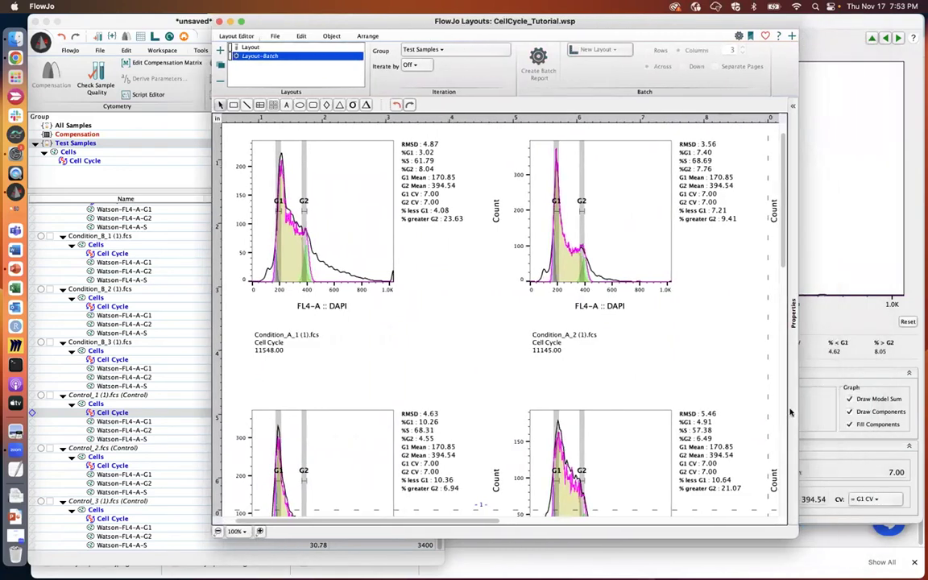
left_click_drag(789, 537, 923, 576)
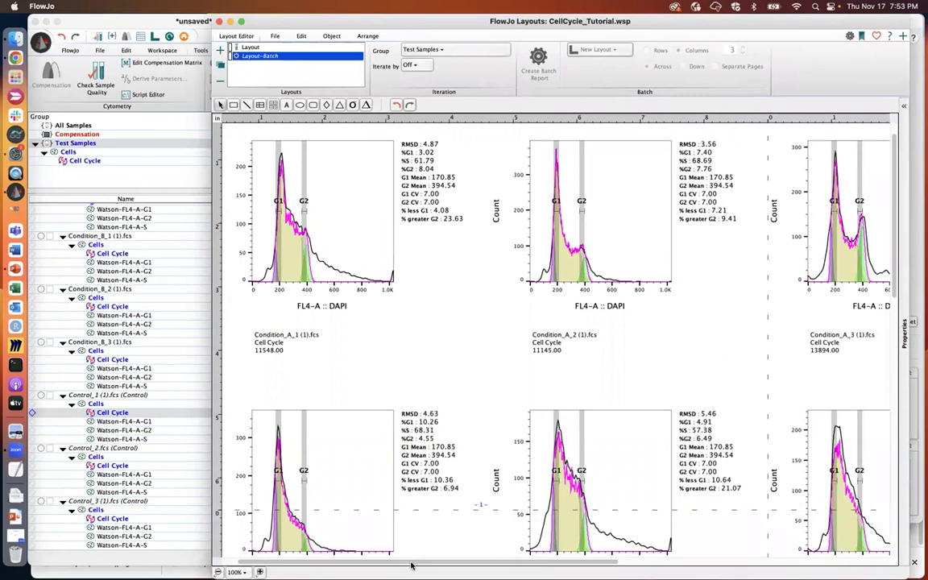
scroll(410, 563, "right", 2)
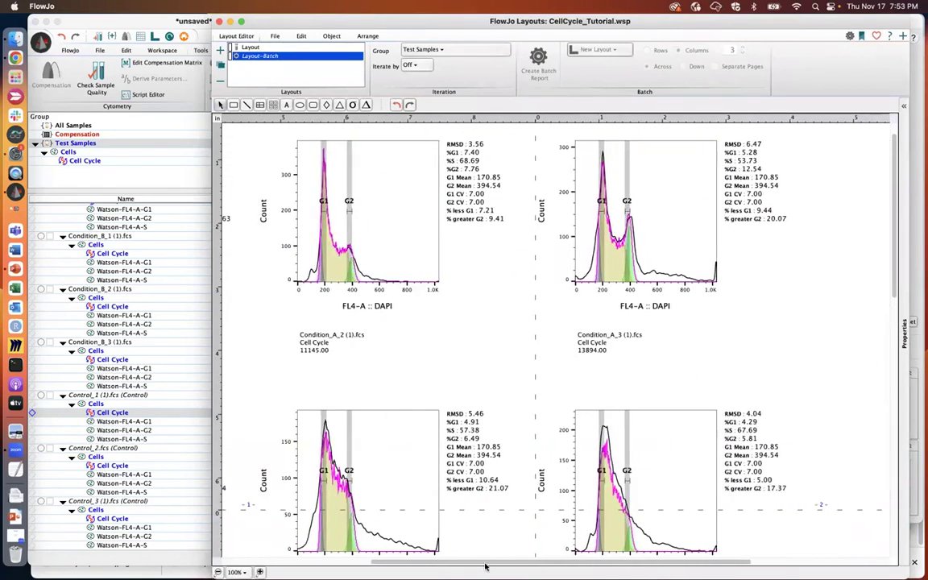
scroll(350, 558, "left", 1)
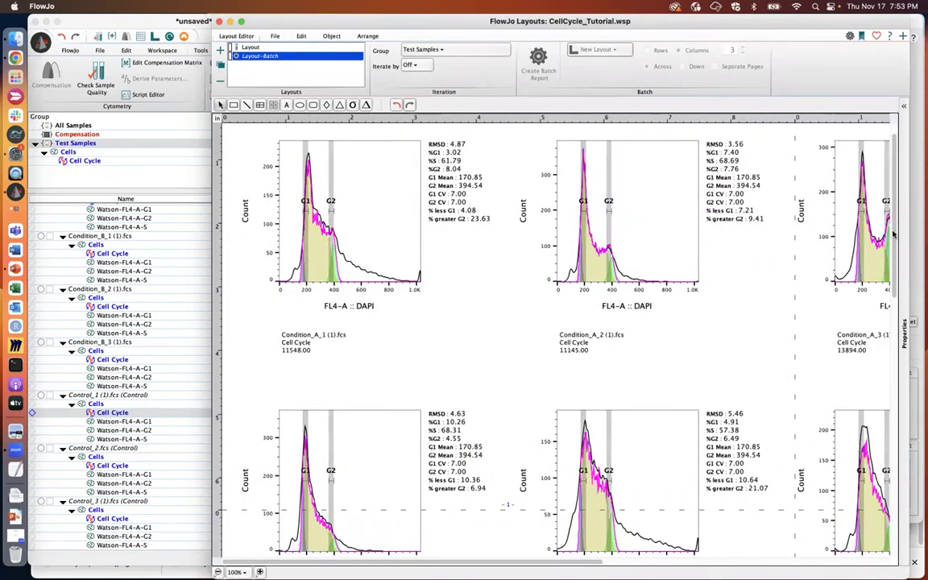
scroll(805, 211, "down", 5)
scroll(908, 322, "down", 10)
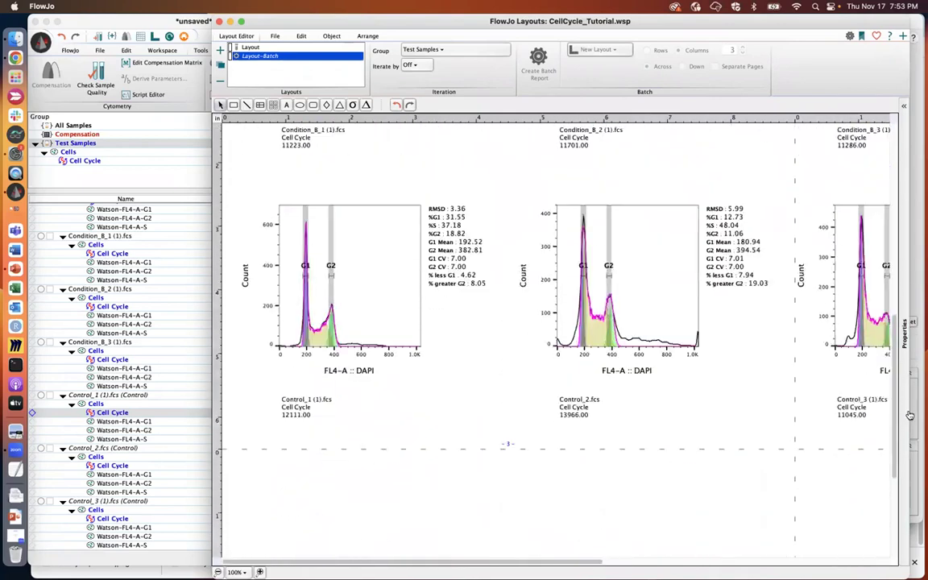
left_click_drag(908, 443, 912, 197)
Create another layout and add Control_1's Cell Cycle plot to it.
left_click(219, 50)
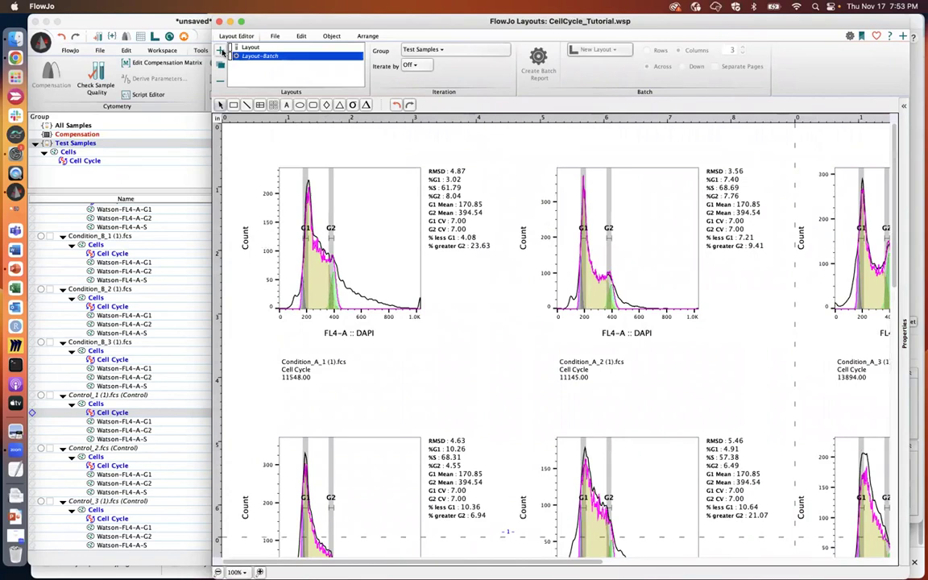
left_click_drag(253, 24, 389, 25)
left_click(103, 414)
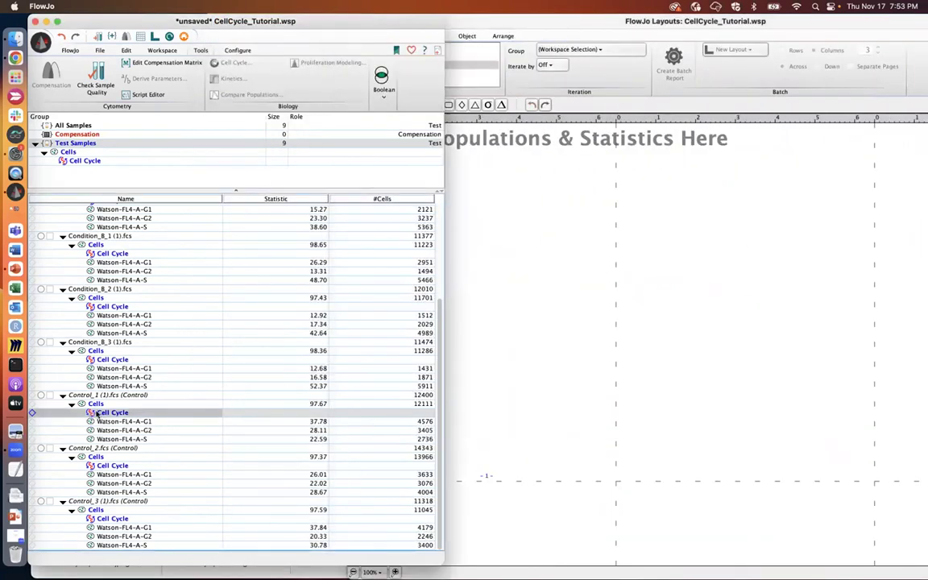
left_click_drag(638, 398, 640, 398)
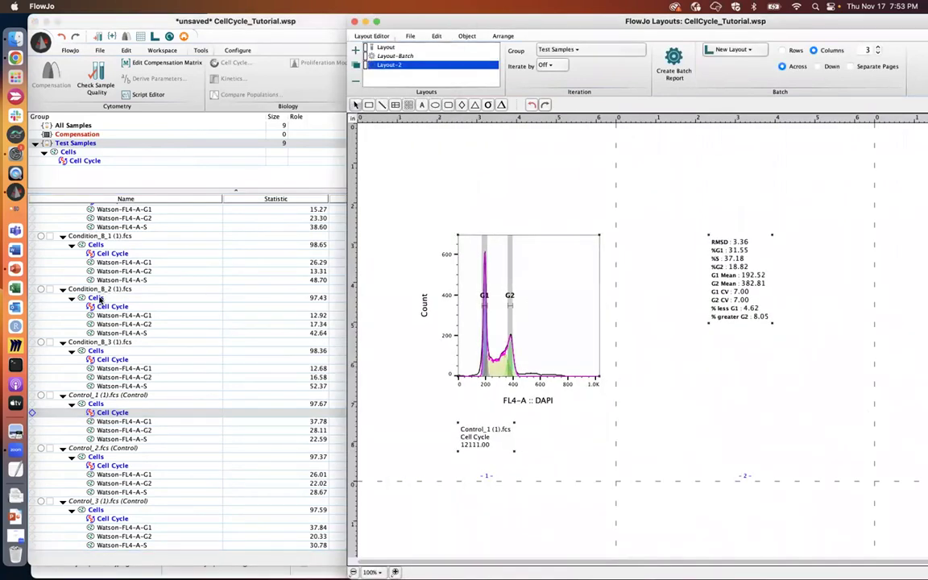
Overlay Condition_A_1's Cell Cycle on the Control_1 plot, with the legend table above and the statistics block beside the histogram.
scroll(178, 275, "up", 5)
left_click(109, 224)
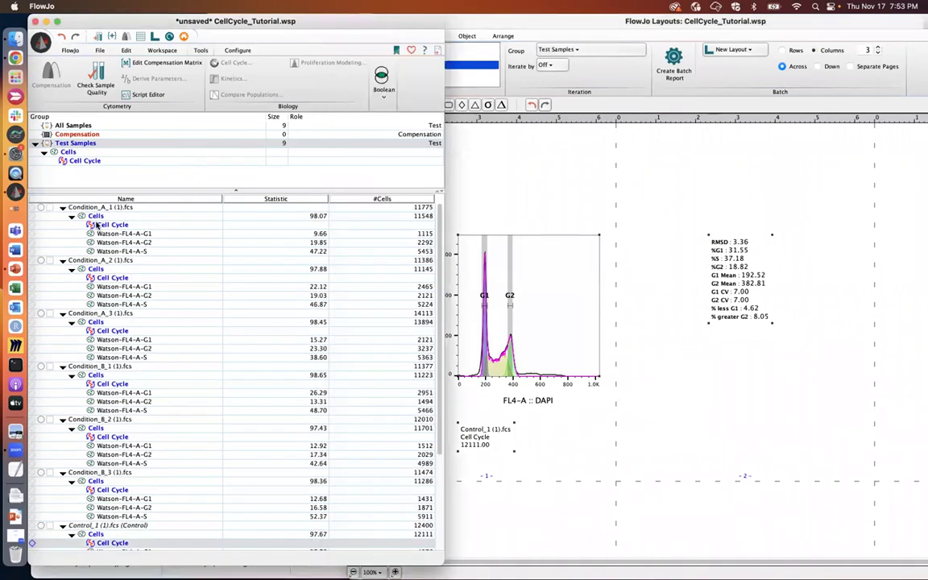
left_click_drag(108, 225, 527, 292)
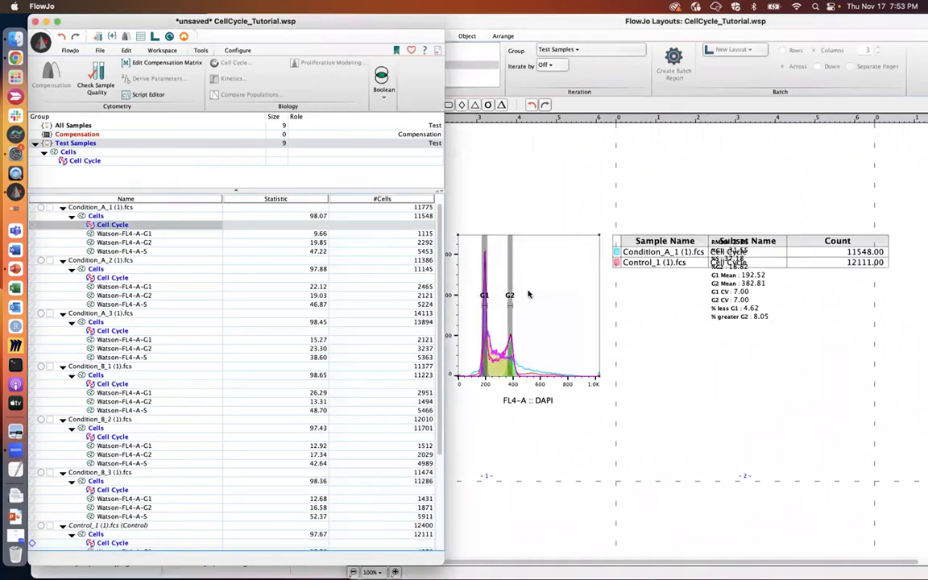
left_click(563, 199)
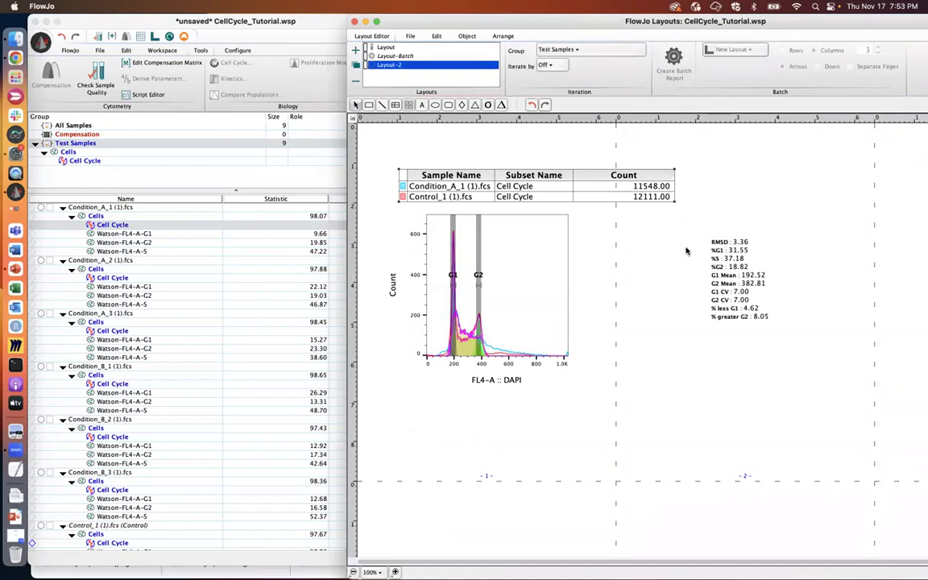
left_click_drag(717, 275, 583, 259)
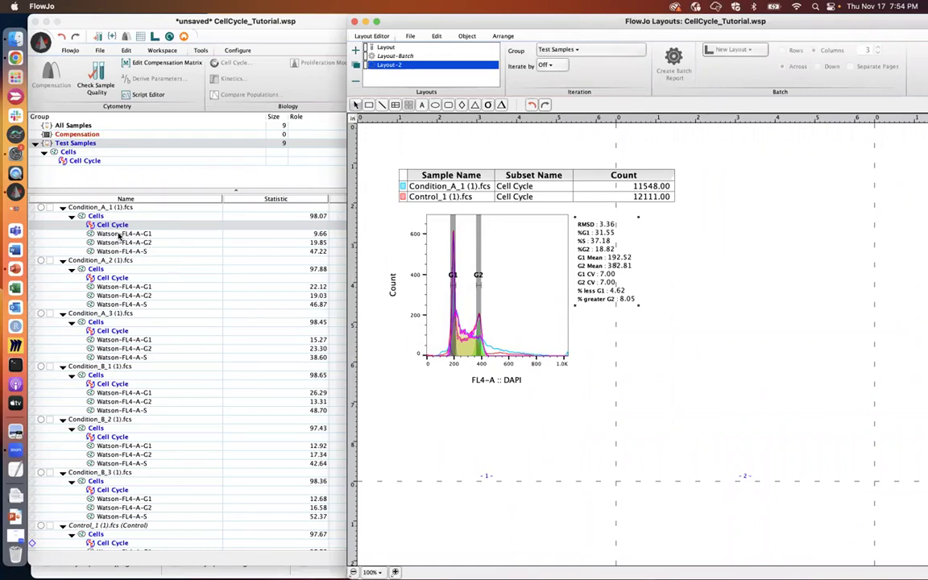
Add Condition_A_1's Watson-FL4-A-G1 histogram beside the cell cycle overlay and overlay Control_1's Watson-FL4-A-G1 population on it.
left_click(119, 234)
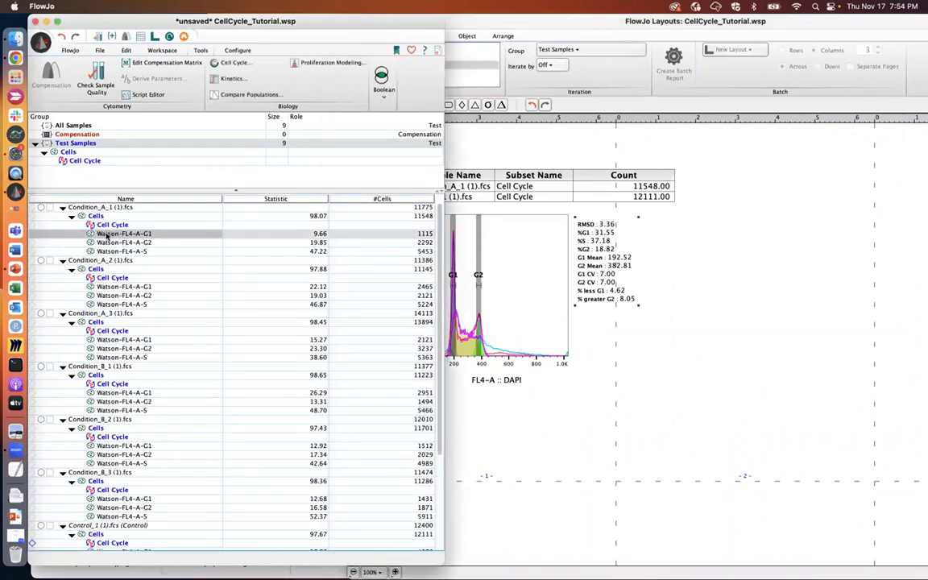
left_click_drag(710, 390, 754, 314)
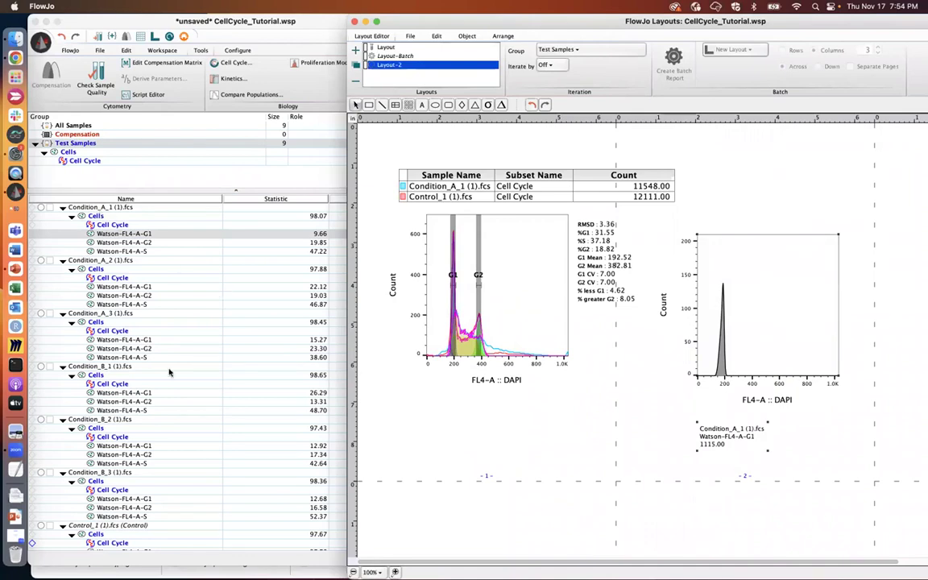
scroll(169, 372, "down", 3)
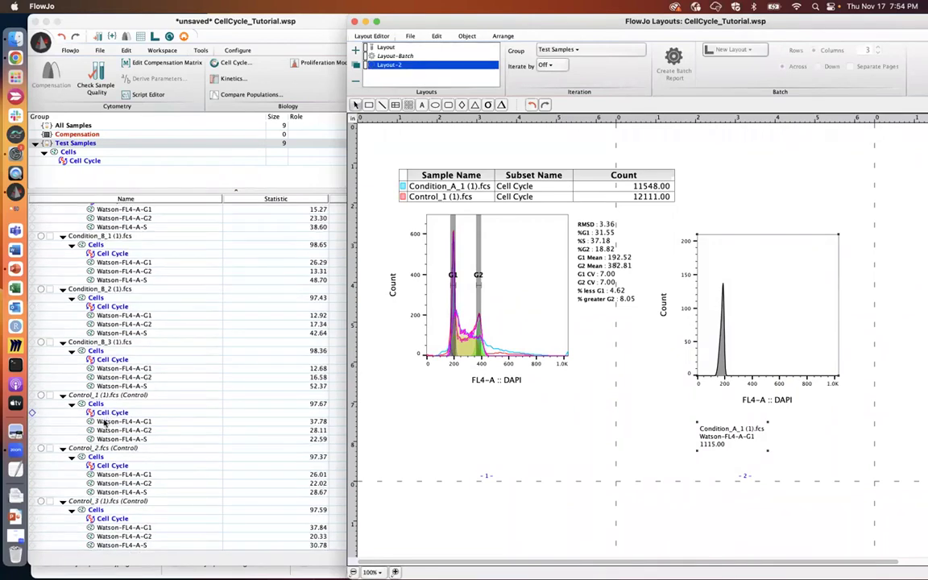
mouse_move(105, 422)
left_mouse_down()
mouse_move(362, 435)
mouse_move(667, 406)
mouse_move(725, 346)
left_mouse_up()
left_click(770, 336)
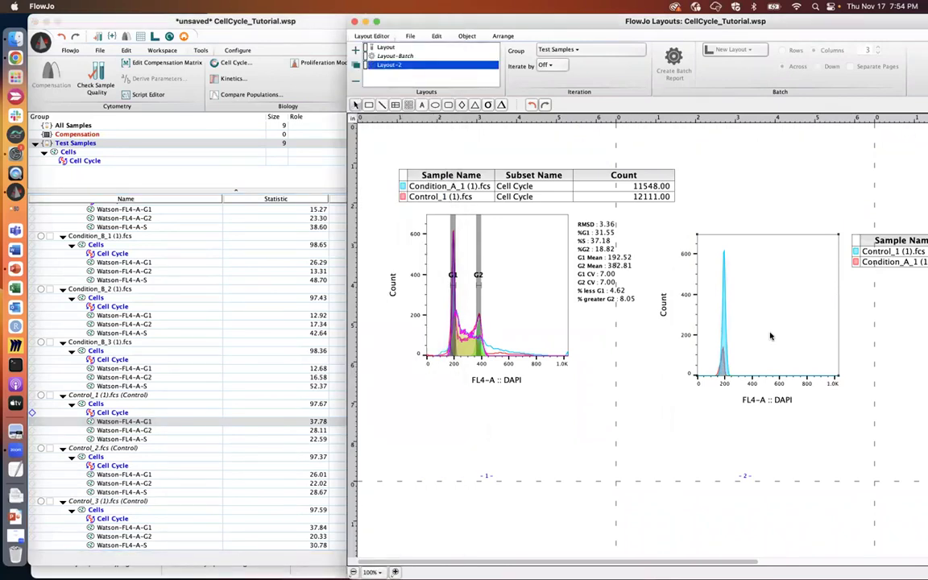
Overlay the Watson-FL4-A-G2 populations of Control_1 and Condition_A_1 in a new histogram and align it beneath the G1 overlay.
left_click(125, 431)
left_click_drag(112, 466, 493, 466)
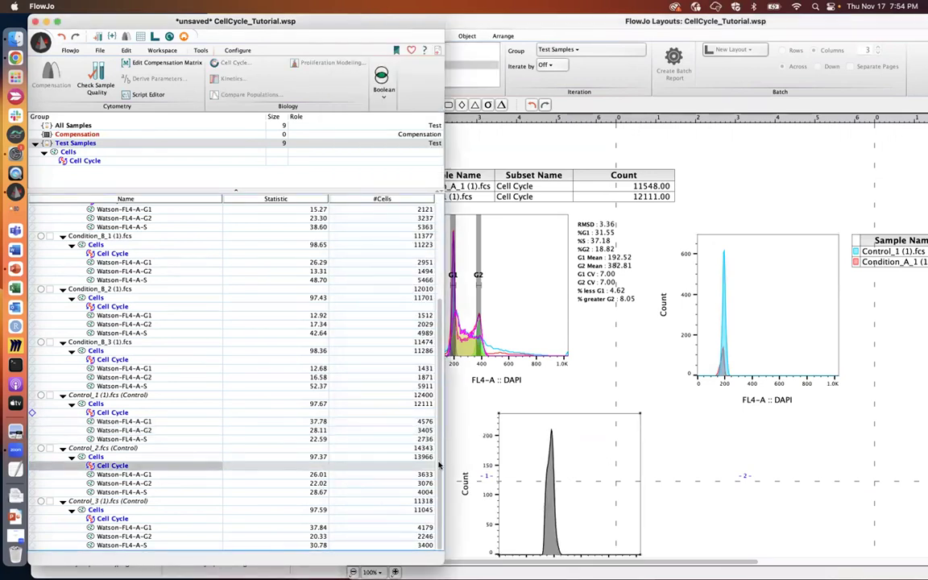
scroll(438, 465, "up", 5)
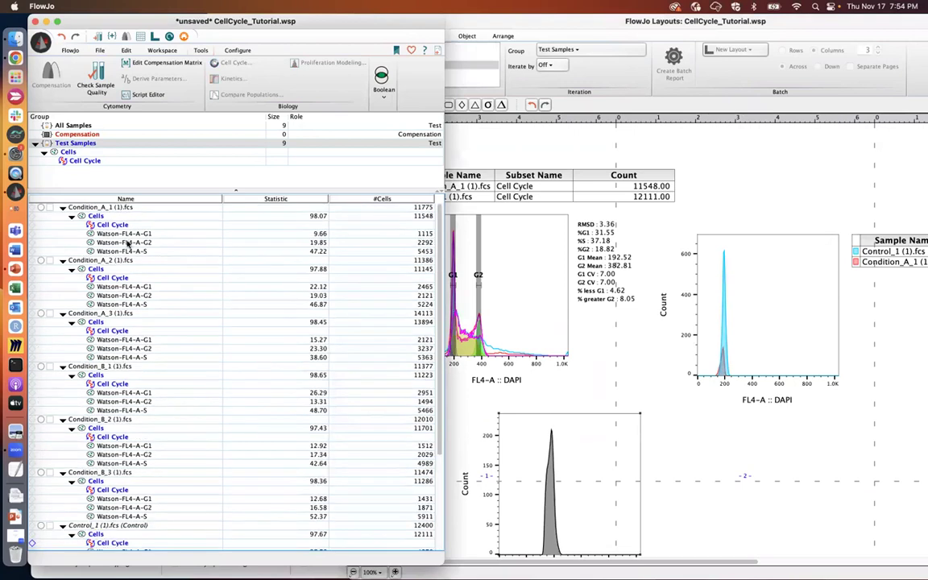
left_click_drag(127, 243, 673, 421)
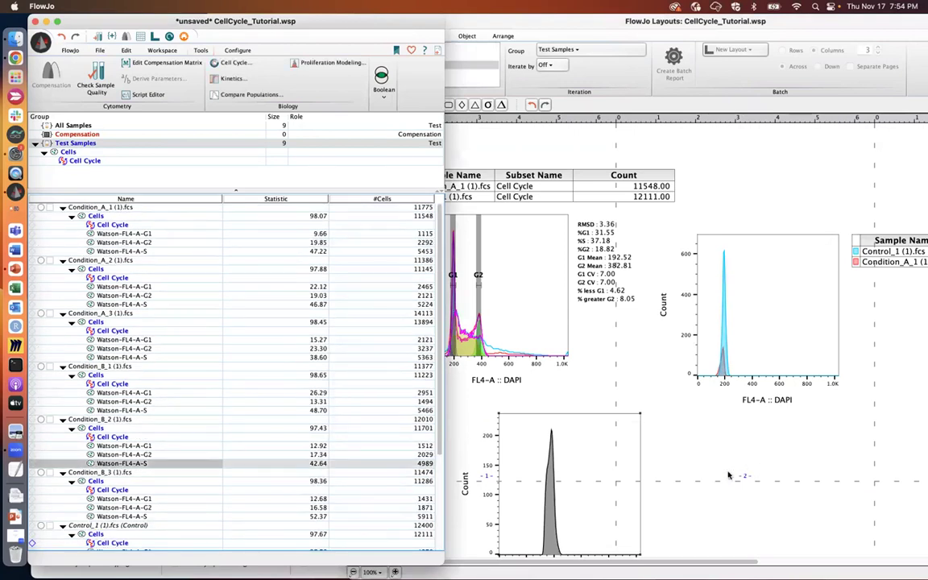
left_click_drag(574, 505, 755, 489)
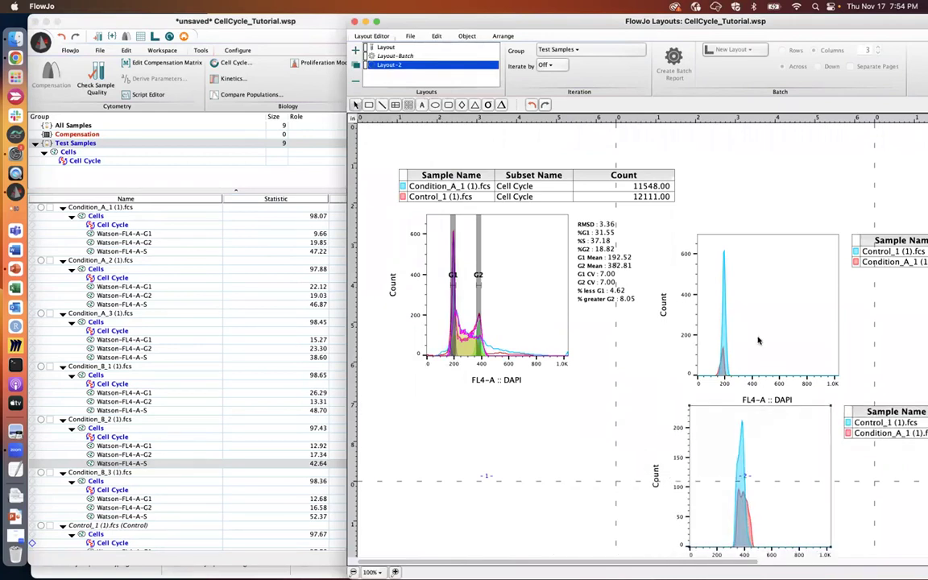
left_click_drag(758, 338, 758, 302)
left_click_drag(770, 456, 782, 433)
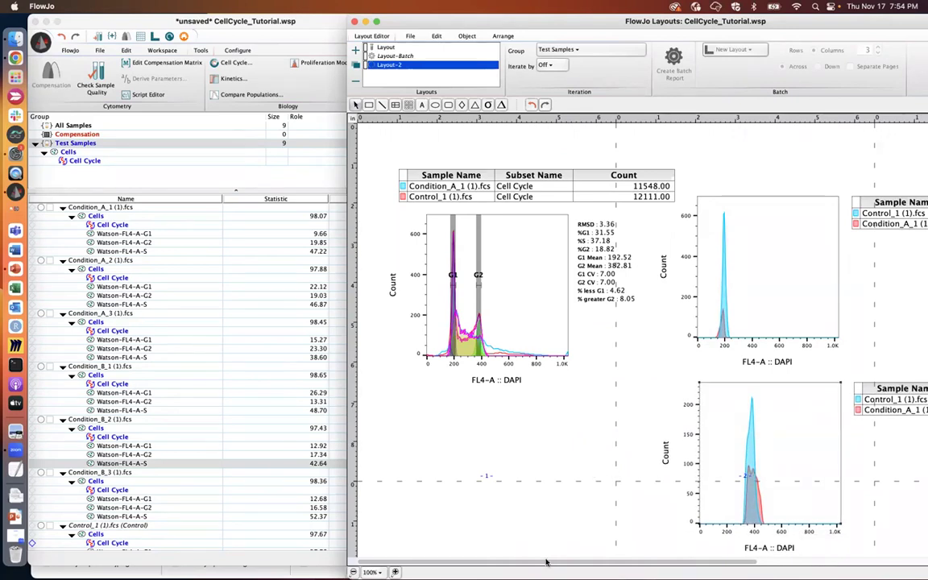
Add Control_1's Watson-FL4-A-S histogram to the layout below the cell cycle overlay.
scroll(545, 561, "right", 3)
scroll(177, 483, "down", 5)
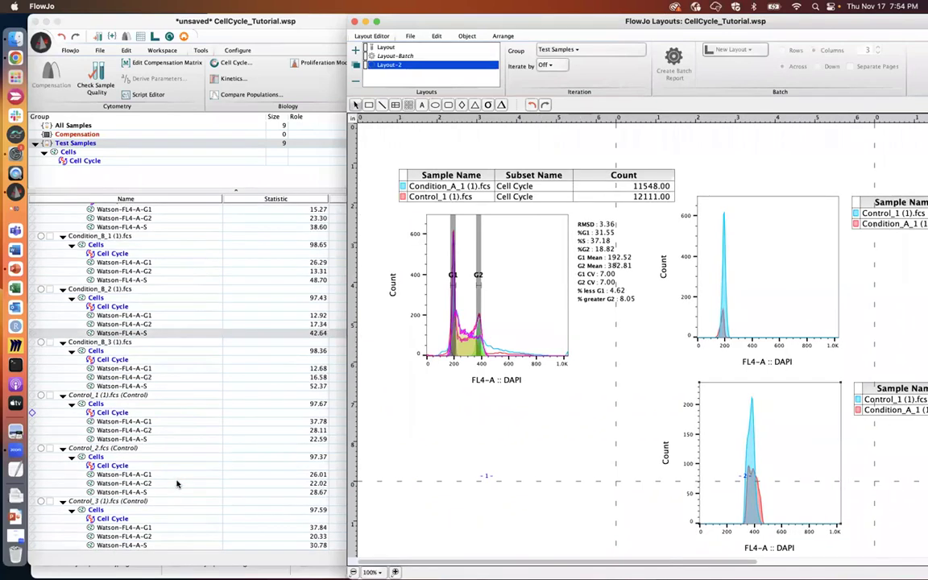
left_click(110, 440)
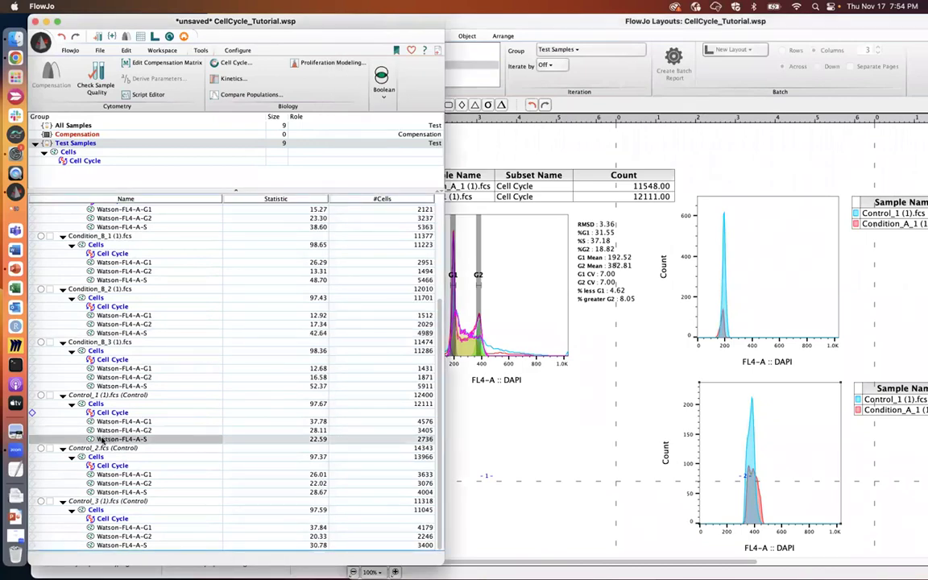
left_click_drag(102, 440, 539, 477)
Overlay Condition_A_1's Watson-FL4-A-S population on the Control_1 S histogram and arrange the plot with its legend table above it.
scroll(391, 405, "up", 5)
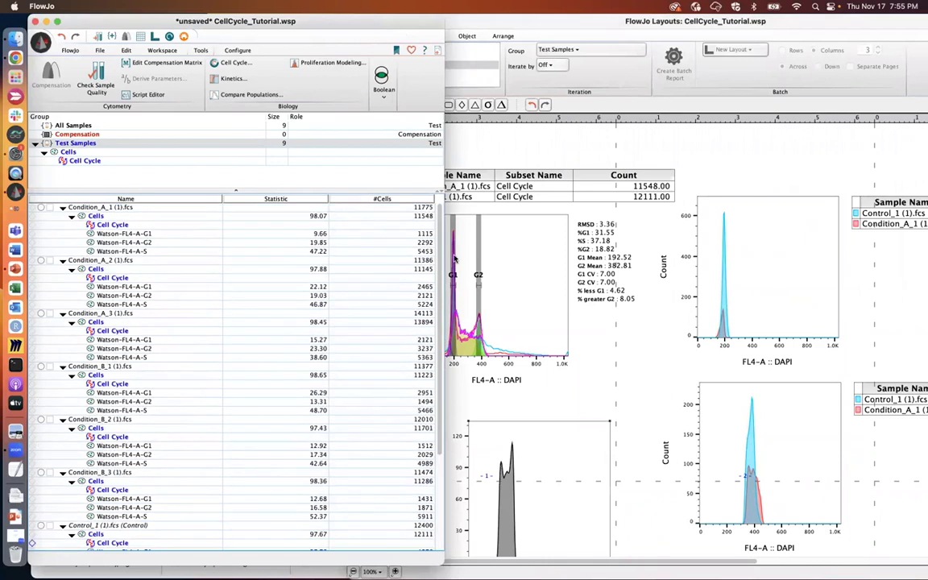
left_click(122, 251)
left_click_drag(115, 252, 551, 467)
left_click_drag(645, 426, 491, 391)
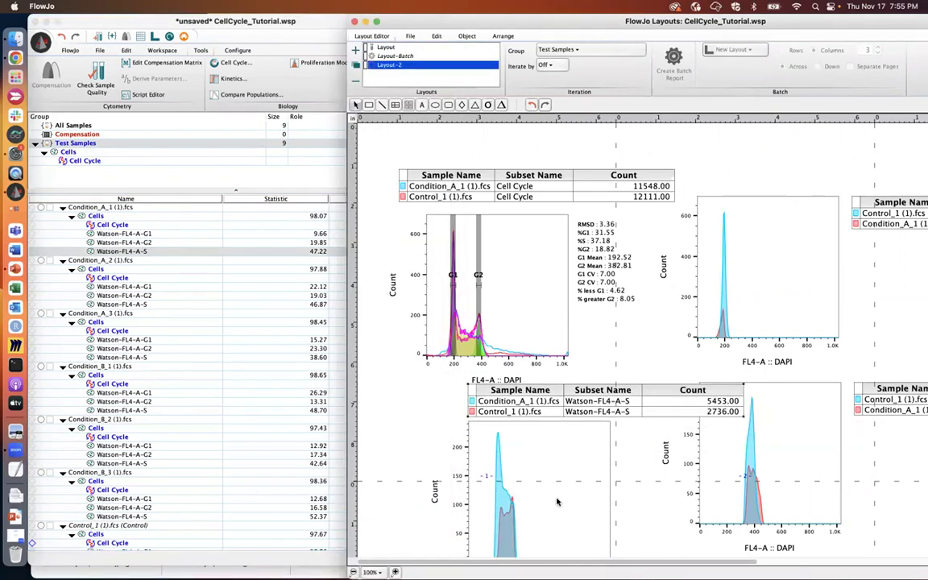
left_click_drag(556, 502, 531, 510)
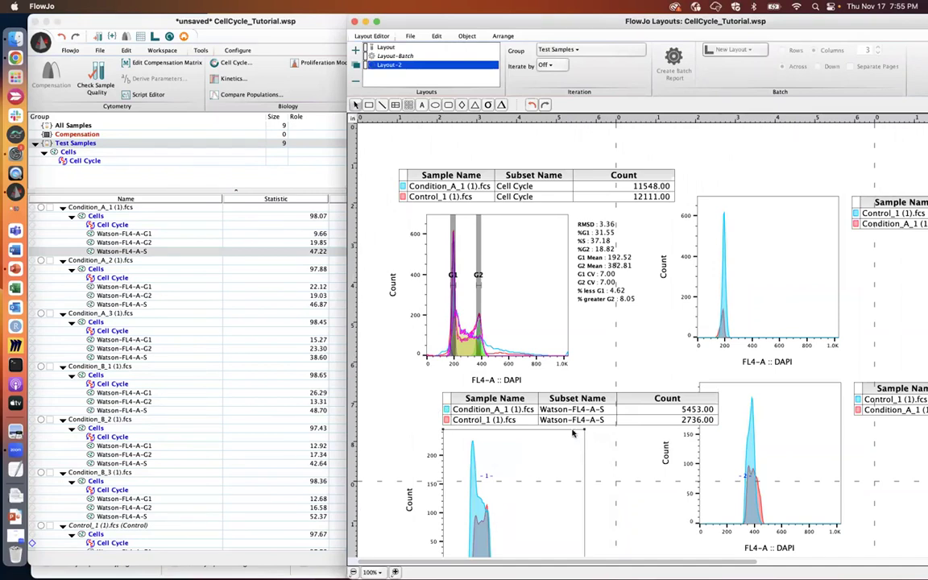
left_click_drag(586, 400, 531, 400)
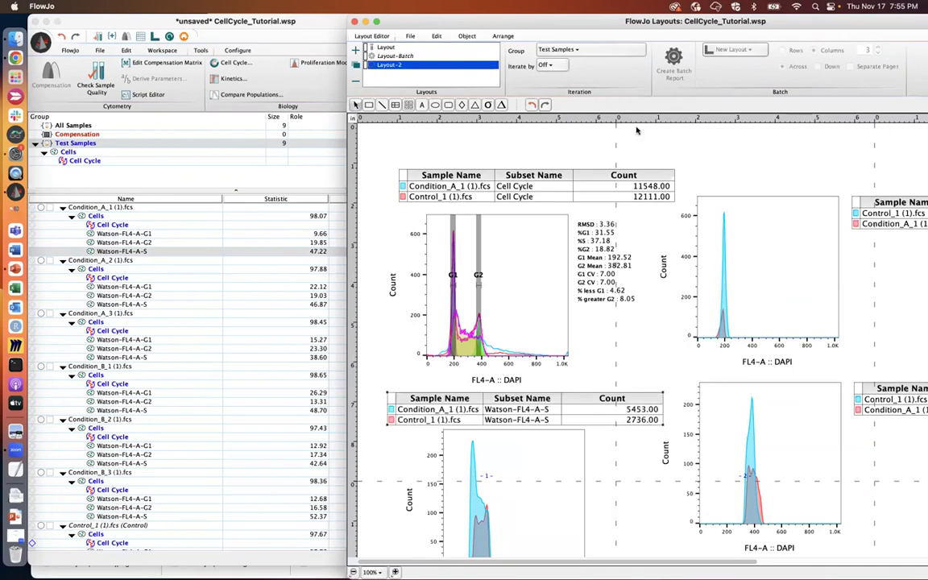
Relabel the X axis of the Watson-FL4-A-G1 overlay histogram as "DNA content".
left_click_drag(749, 23, 591, 23)
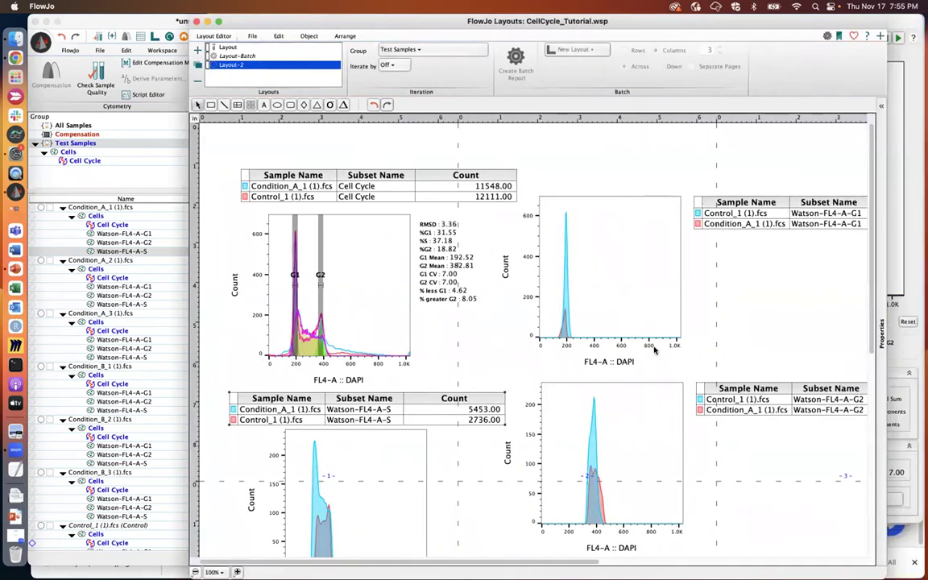
double_click(589, 309)
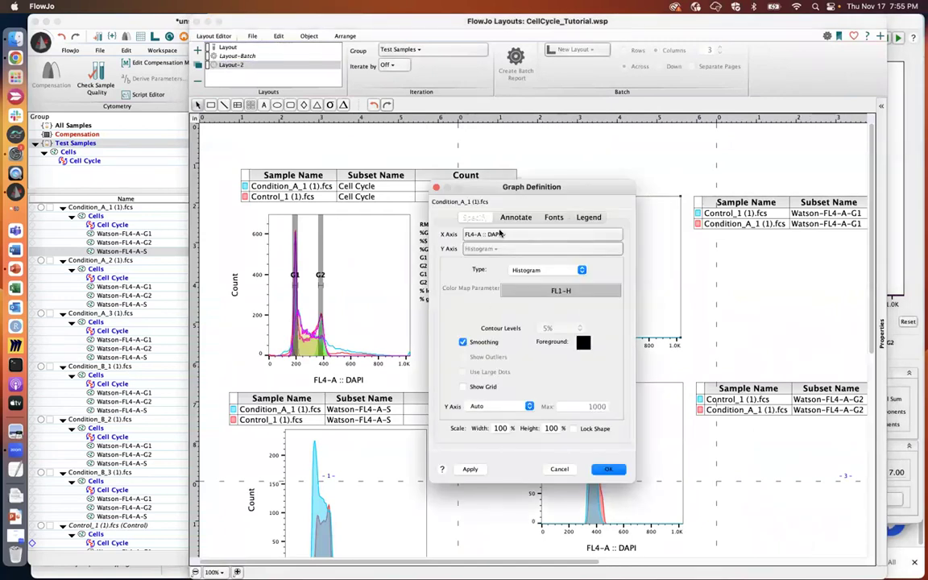
left_click_drag(548, 186, 367, 157)
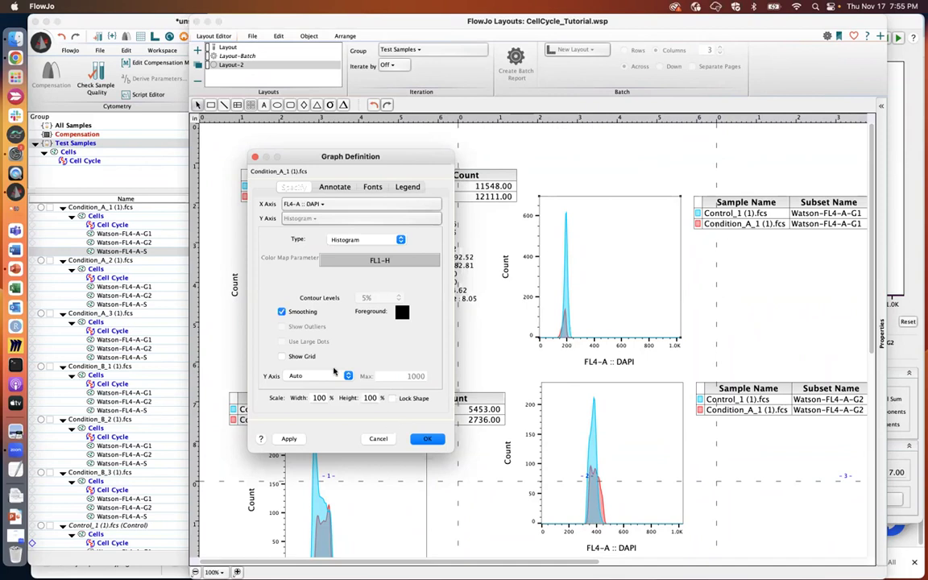
left_click_drag(354, 186, 322, 126)
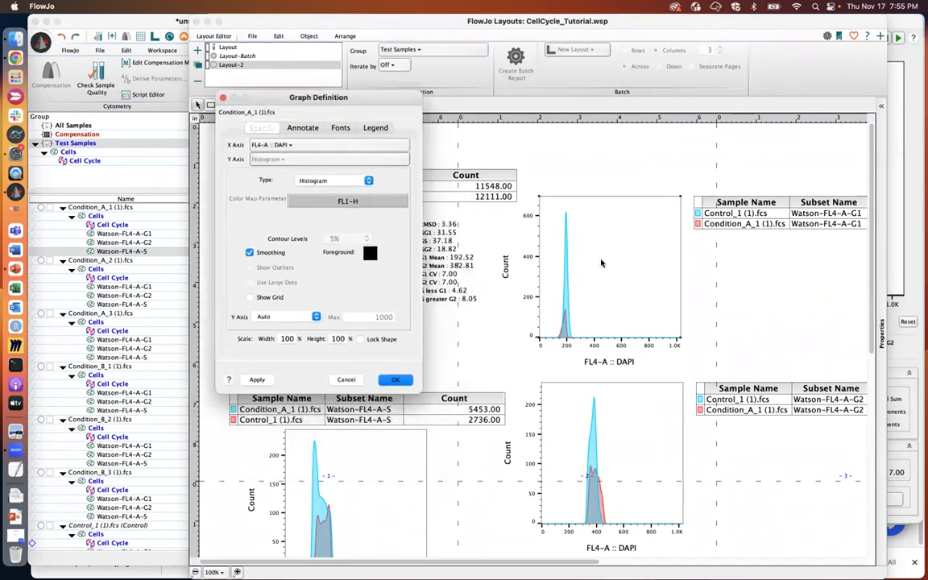
left_click(298, 128)
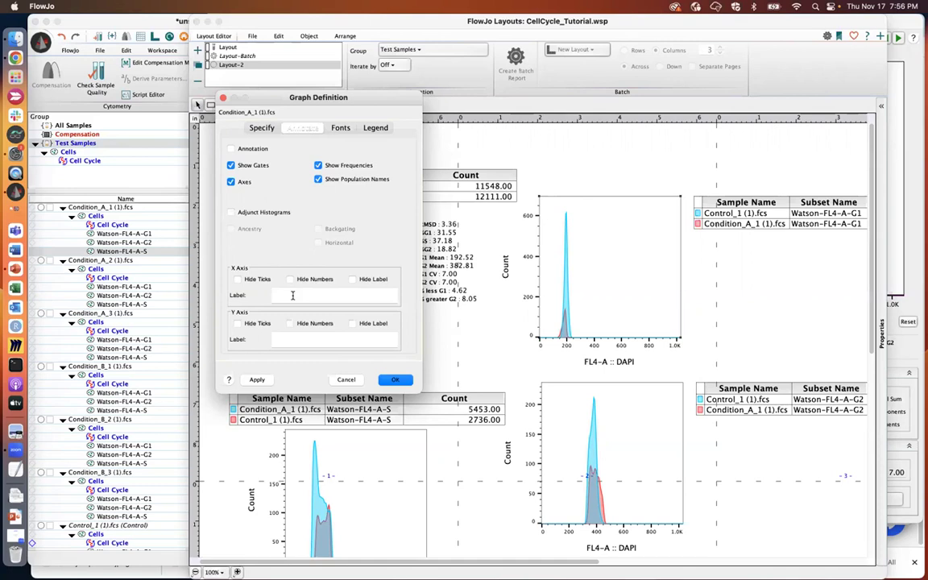
left_click(292, 295)
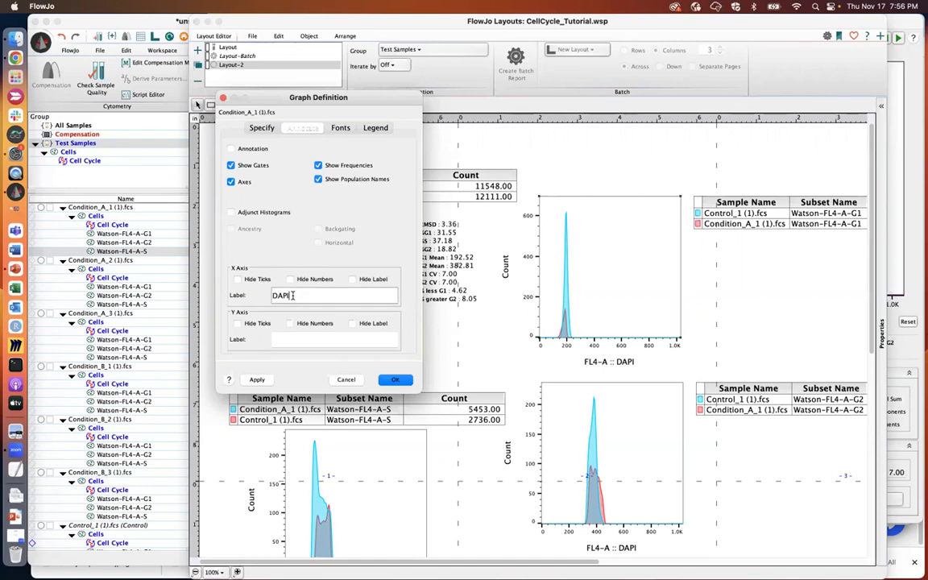
double_click(318, 298)
type("DNA content")
left_click(394, 379)
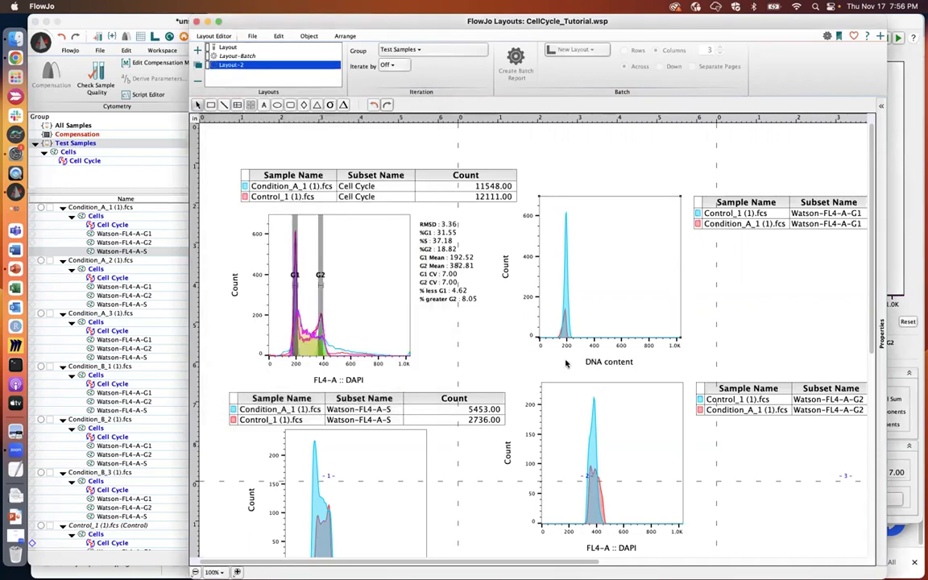
Set the Y axis scaling of the Watson-FL4-A-G1 overlay histogram to Modal.
double_click(583, 267)
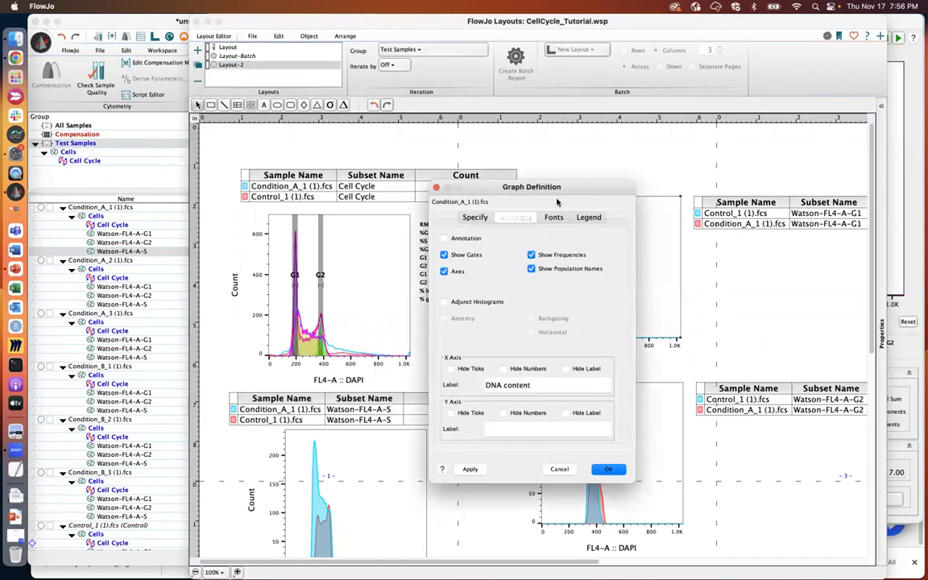
left_click_drag(413, 187, 184, 185)
left_click(184, 185)
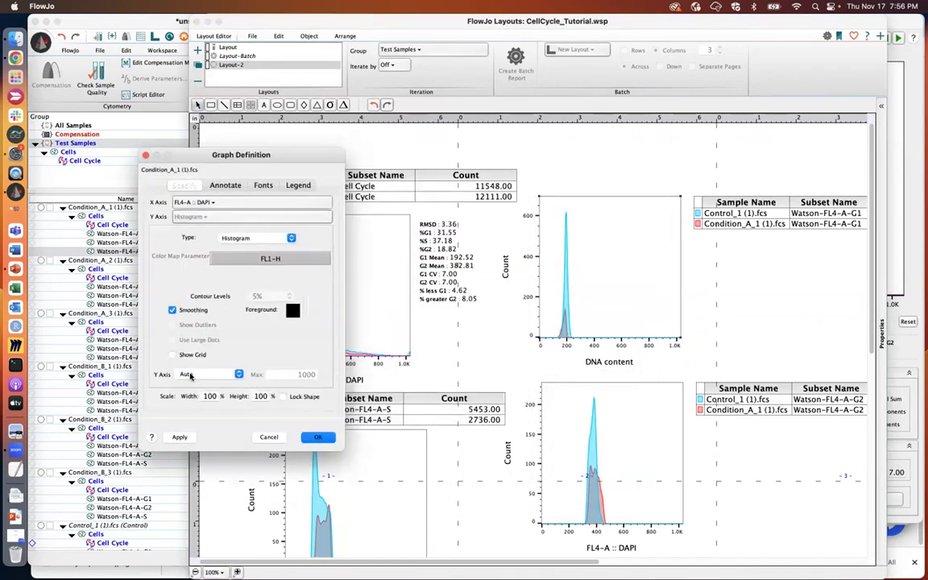
left_click(193, 373)
left_click(190, 391)
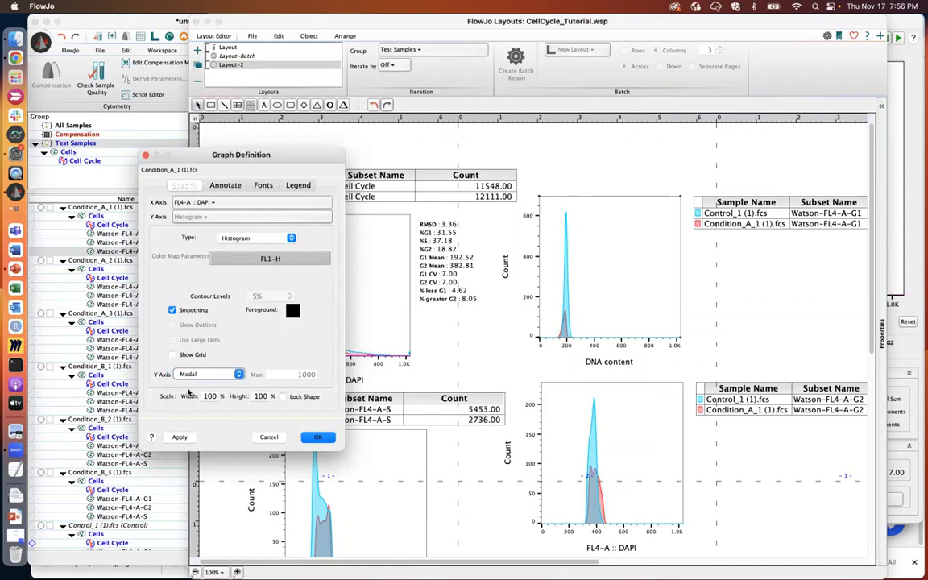
left_click(319, 440)
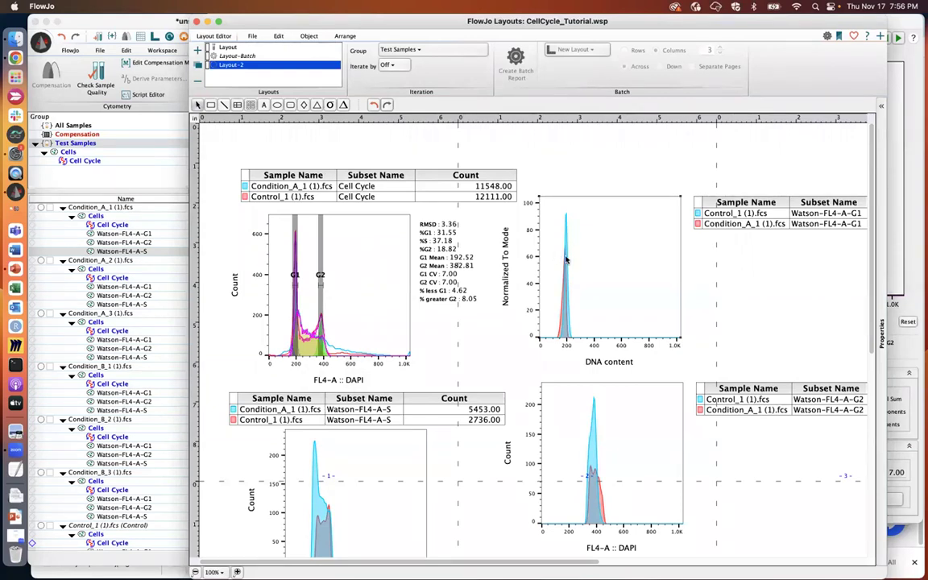
Open the Table Editor, add Condition_A_1's Cell Cycle statistics as table columns, and enlarge the editor window.
left_click(140, 252)
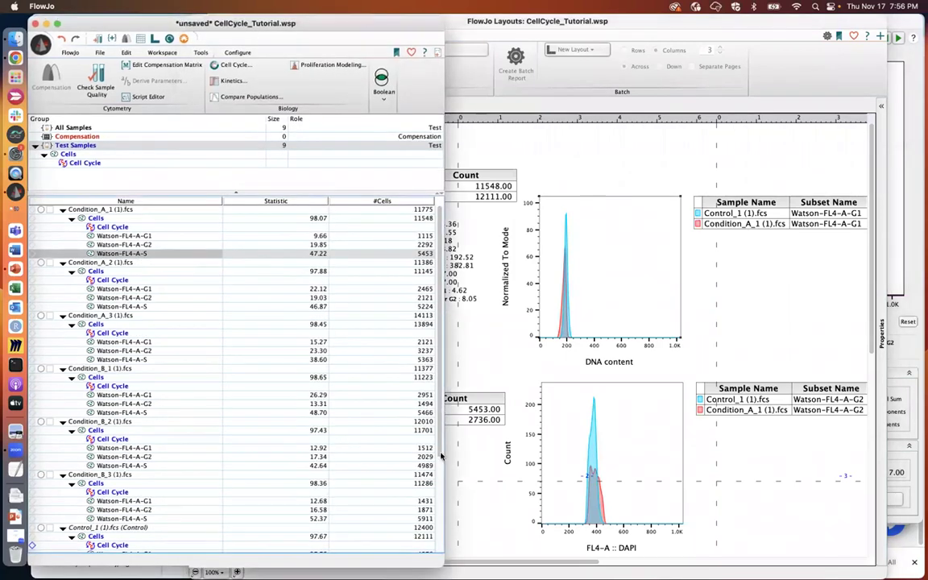
left_click(127, 36)
left_click_drag(223, 22, 532, 27)
left_click_drag(802, 204, 853, 354)
left_click(156, 37)
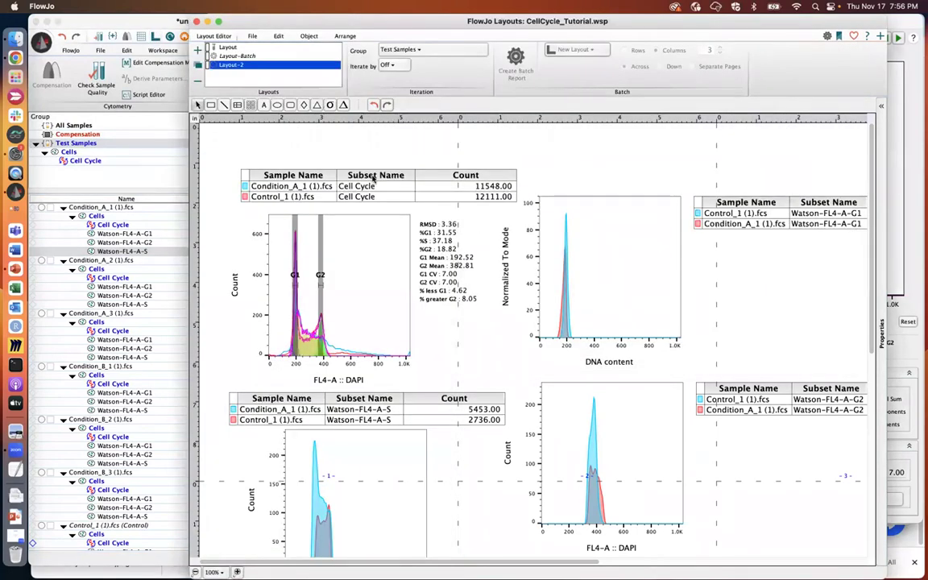
left_click(140, 37)
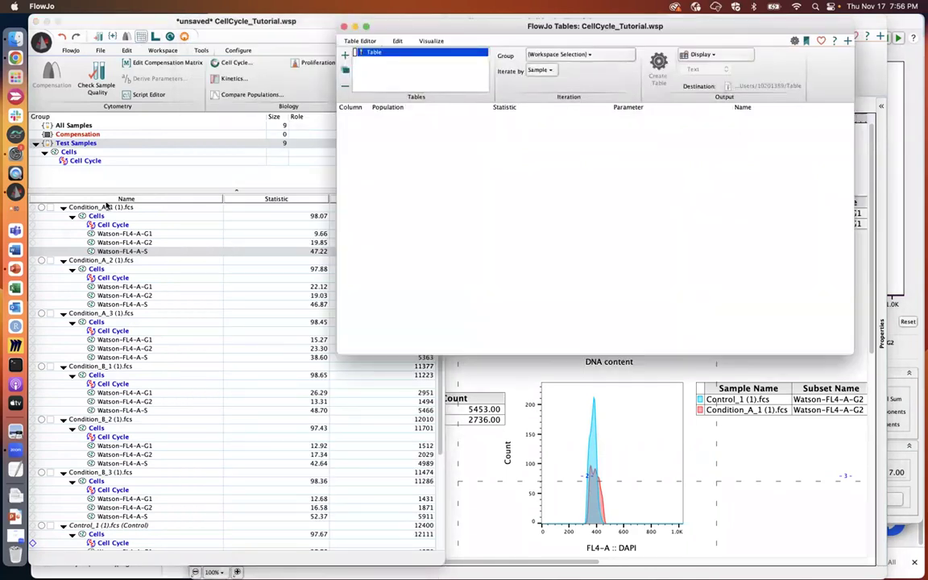
left_click(95, 227)
left_click_drag(95, 226, 565, 212)
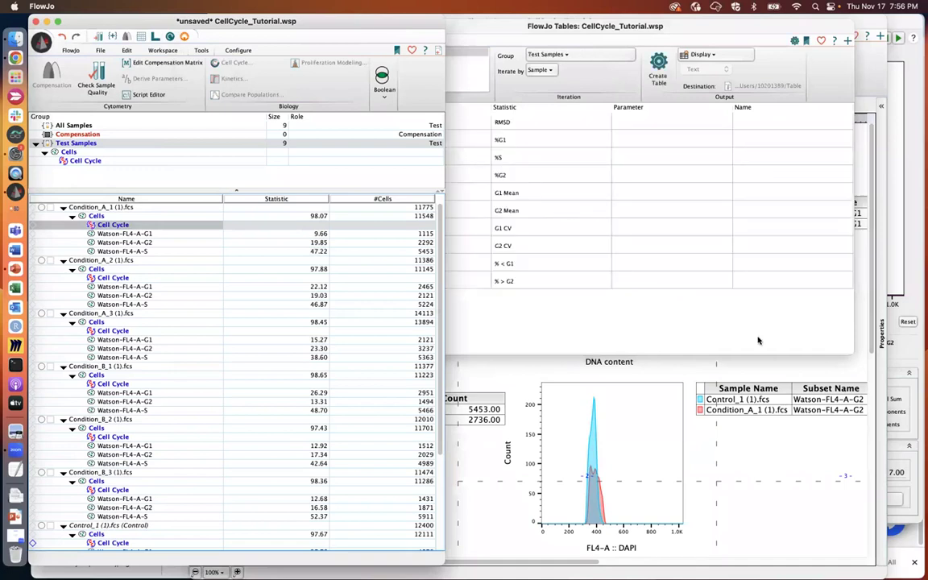
left_click(846, 349)
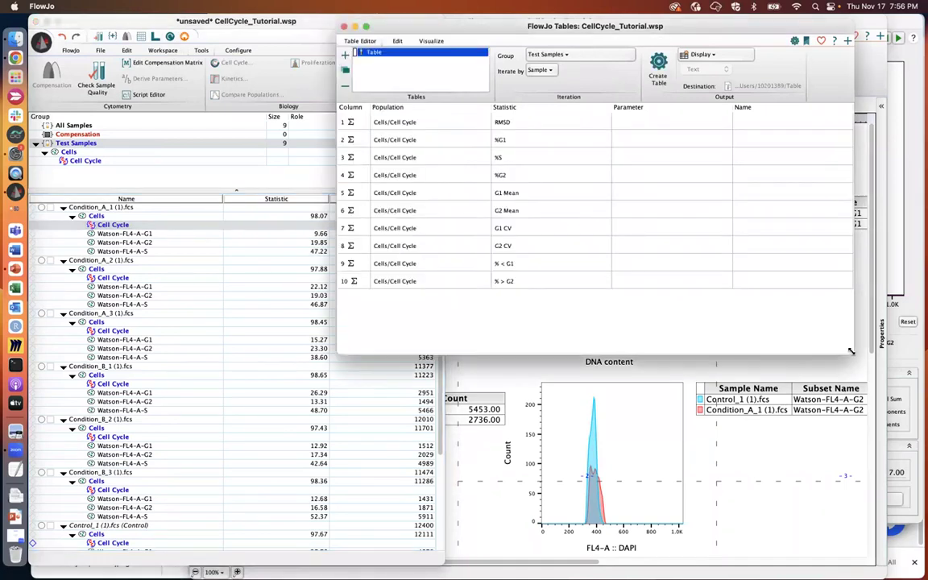
left_click_drag(850, 351, 898, 473)
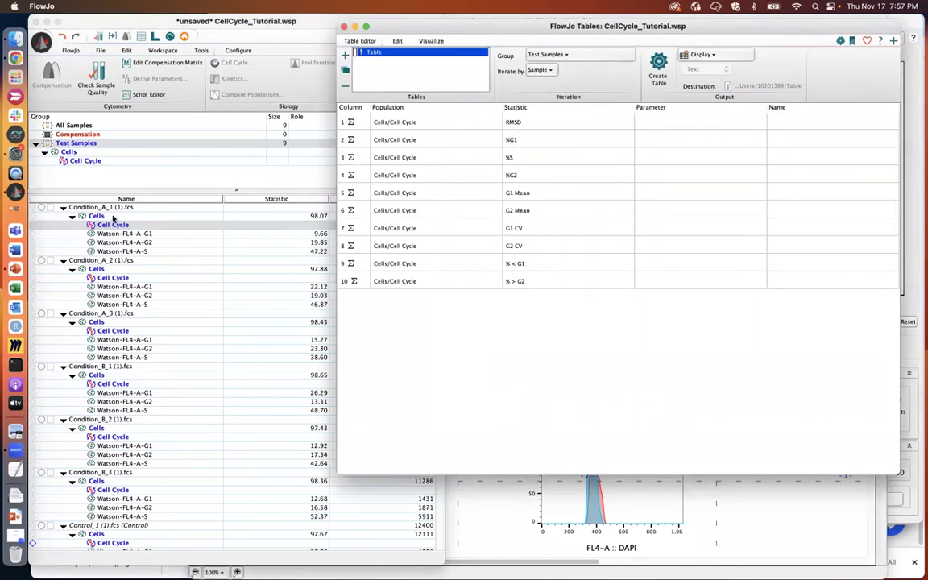
Open Condition_A_1's Cell Cycle model and place it beside the Table Editor to compare its statistics with the table's.
left_click(99, 228)
double_click(100, 228)
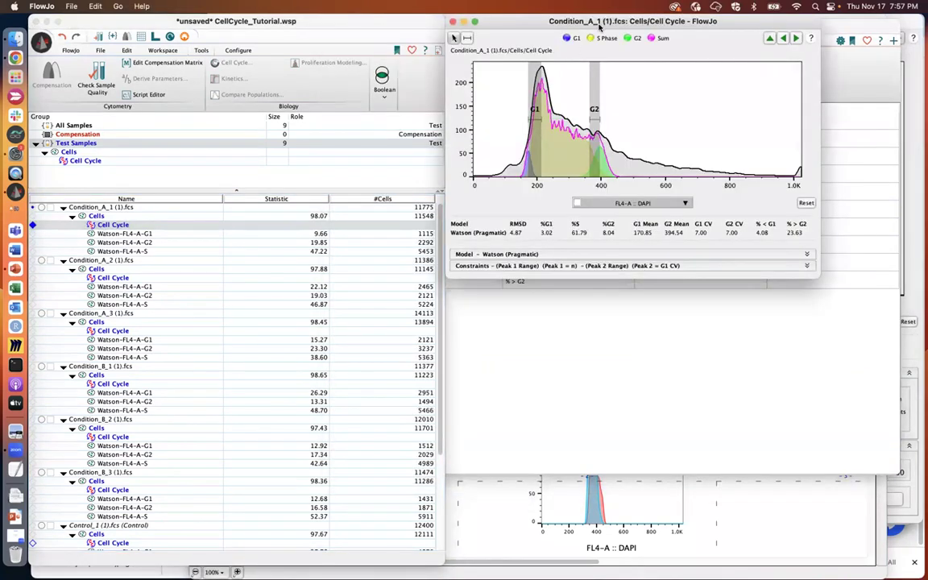
left_click_drag(451, 20, 23, 19)
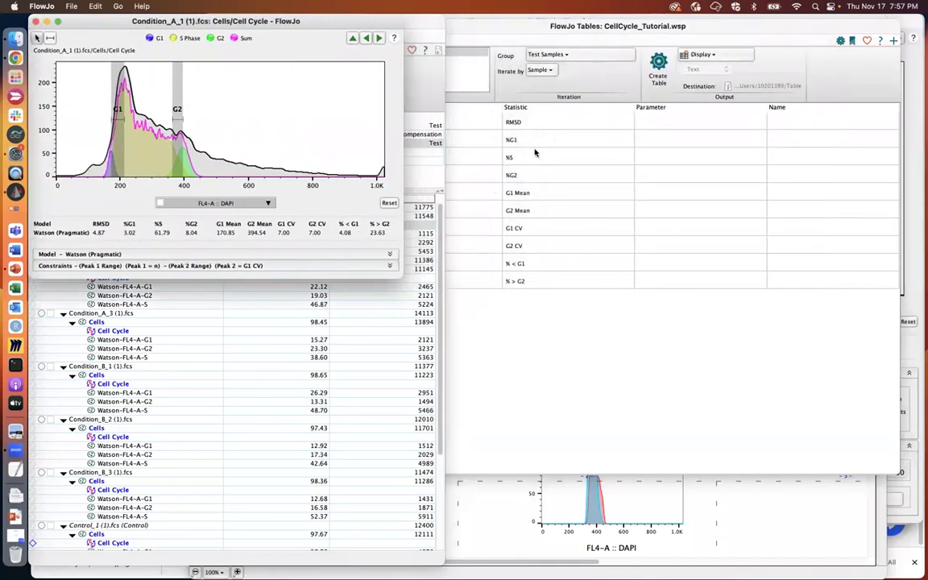
left_click(585, 21)
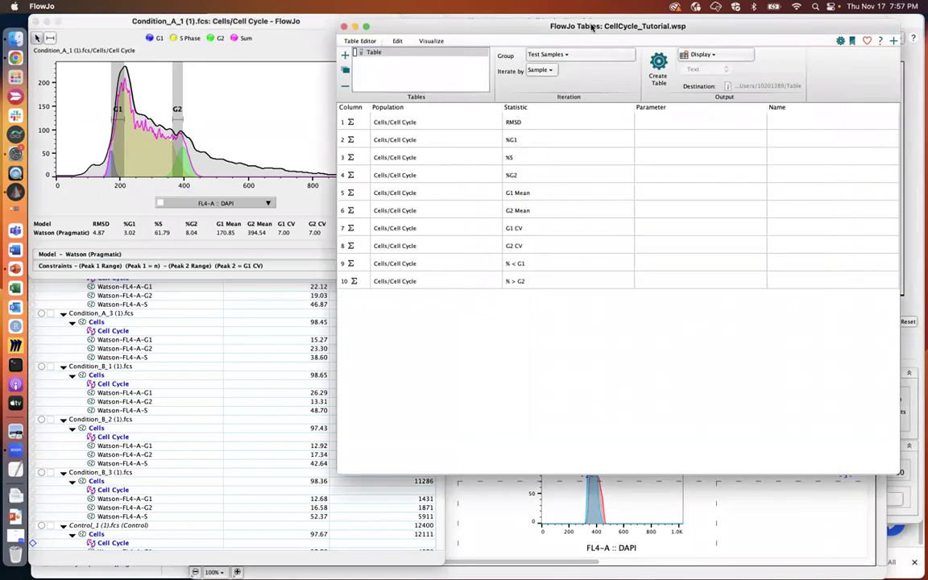
left_click_drag(564, 25, 524, 25)
Apply heat map formatting to all the Cell Cycle statistics, then generate the Test Samples table and enlarge it to show every column.
left_click(431, 212)
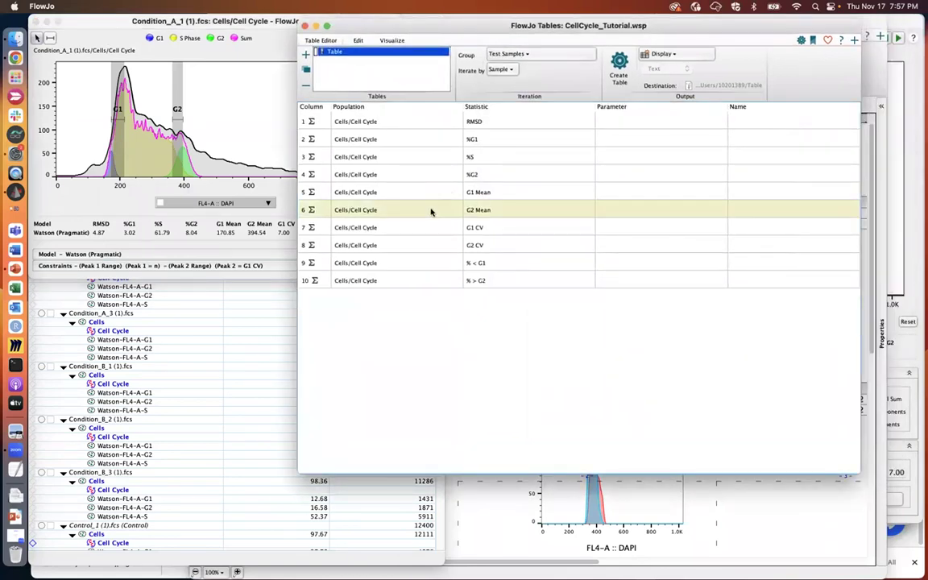
key("super+a")
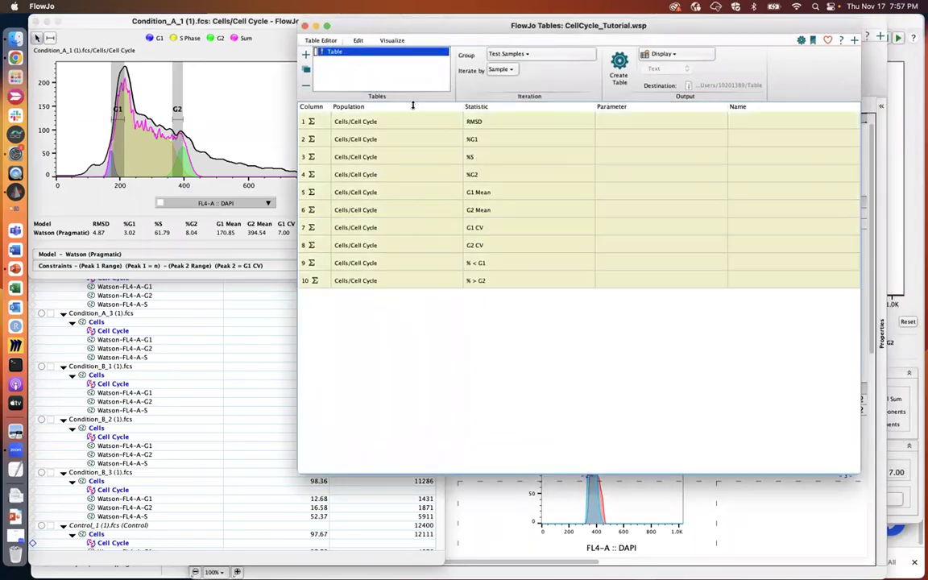
left_click(389, 38)
left_click(306, 54)
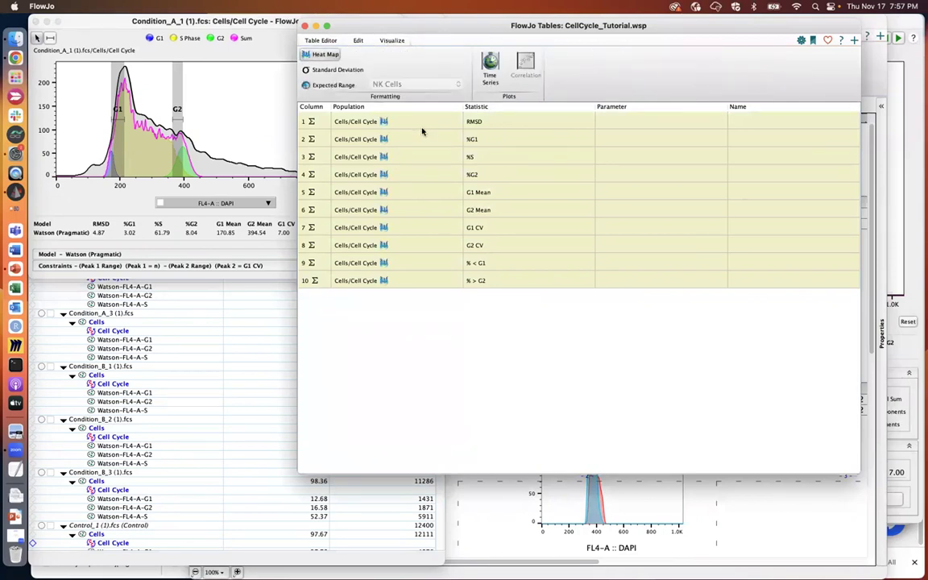
left_click(801, 44)
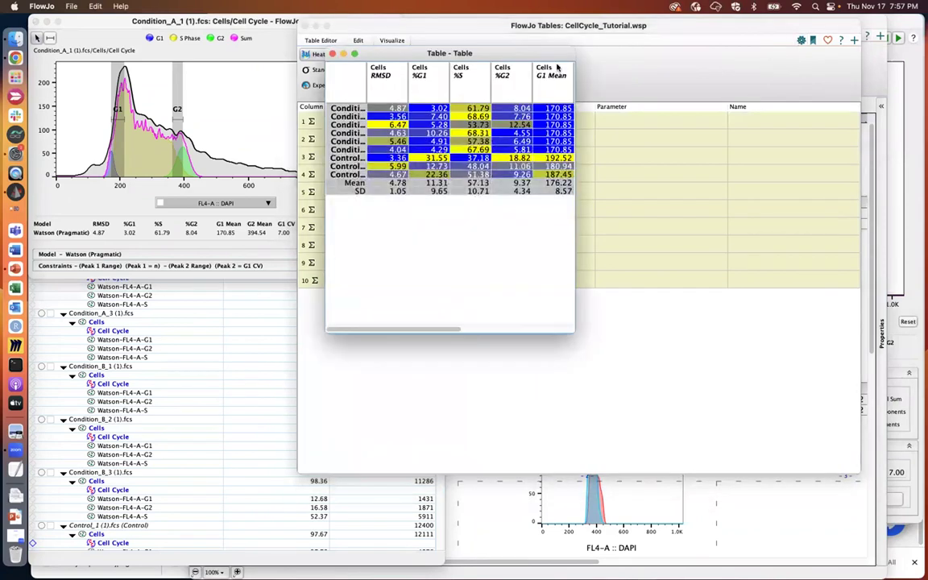
left_click_drag(360, 325, 803, 423)
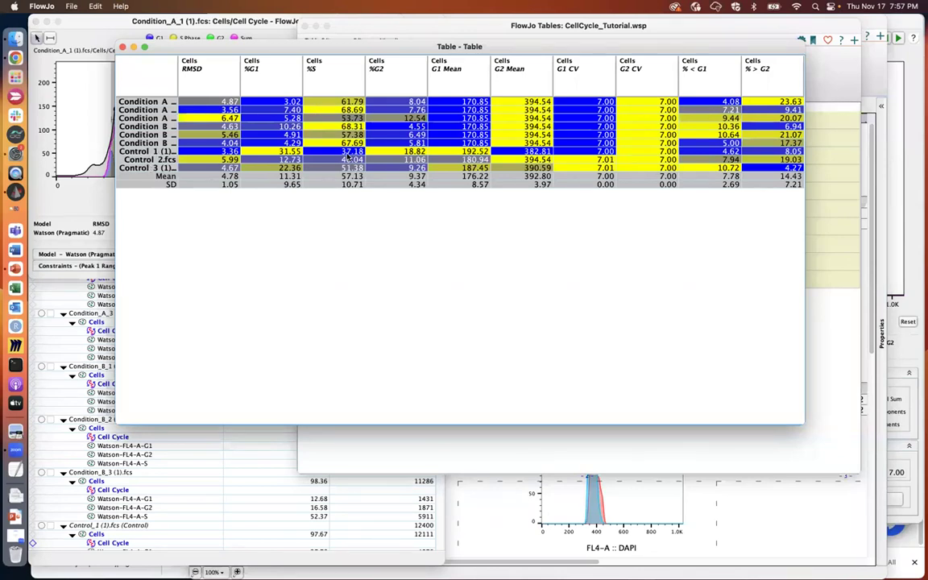
Sort the generated table by %S in descending and ascending order, and return it to sample name order.
left_click(345, 83)
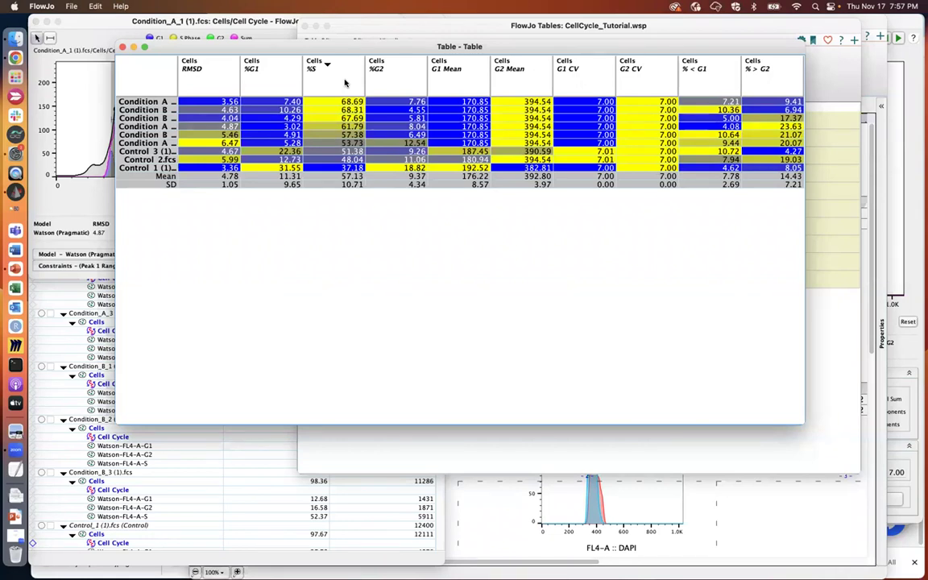
left_click(345, 83)
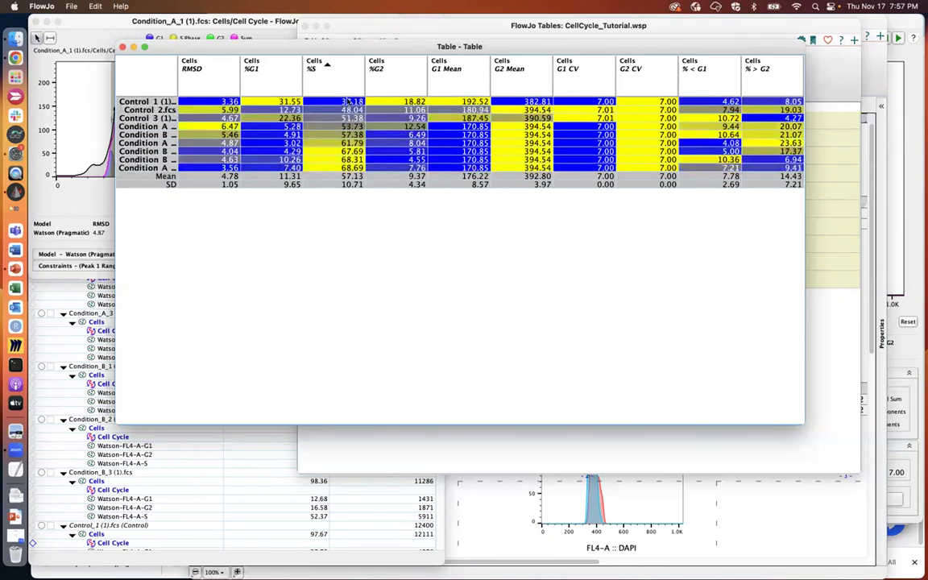
left_click(147, 79)
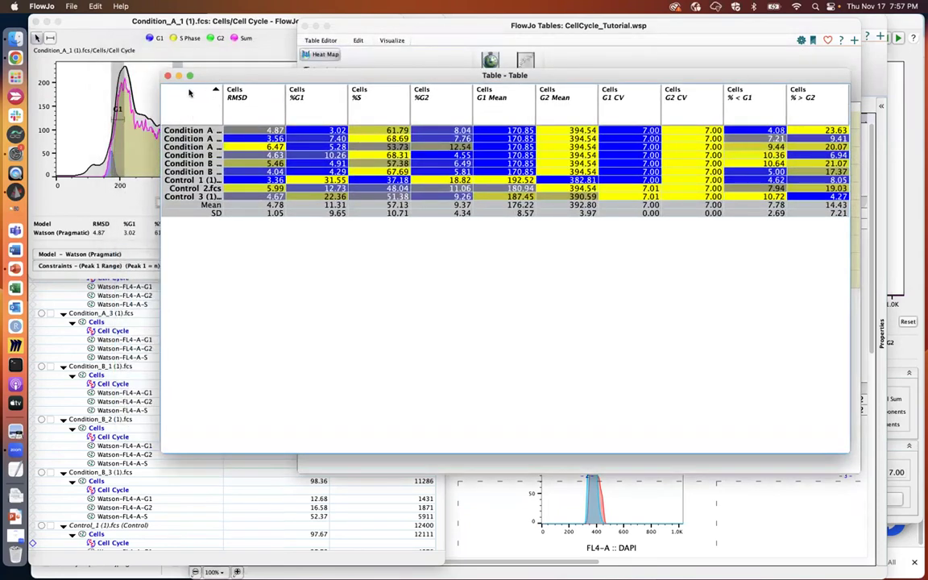
Review the file formats available for saving the generated table, and close the table.
left_click(70, 6)
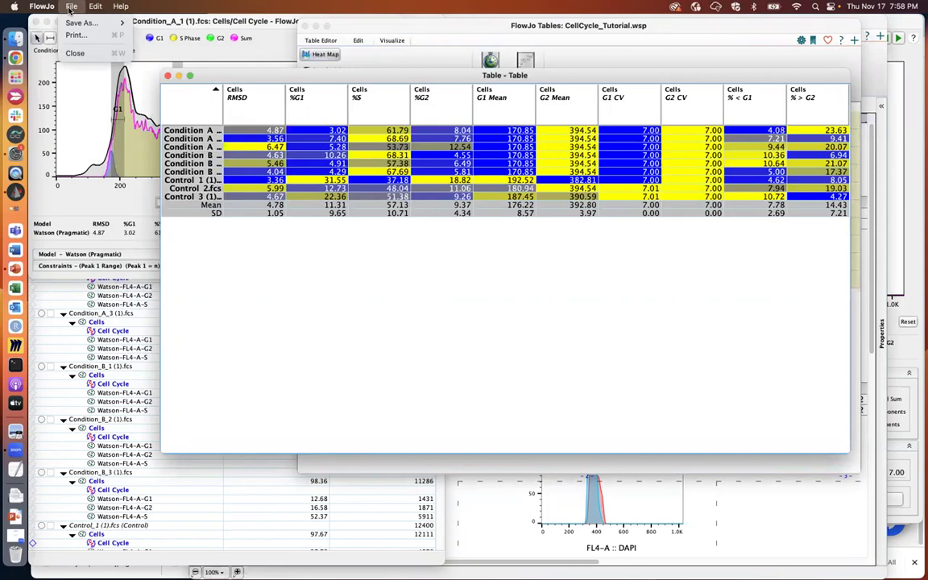
mouse_move(73, 23)
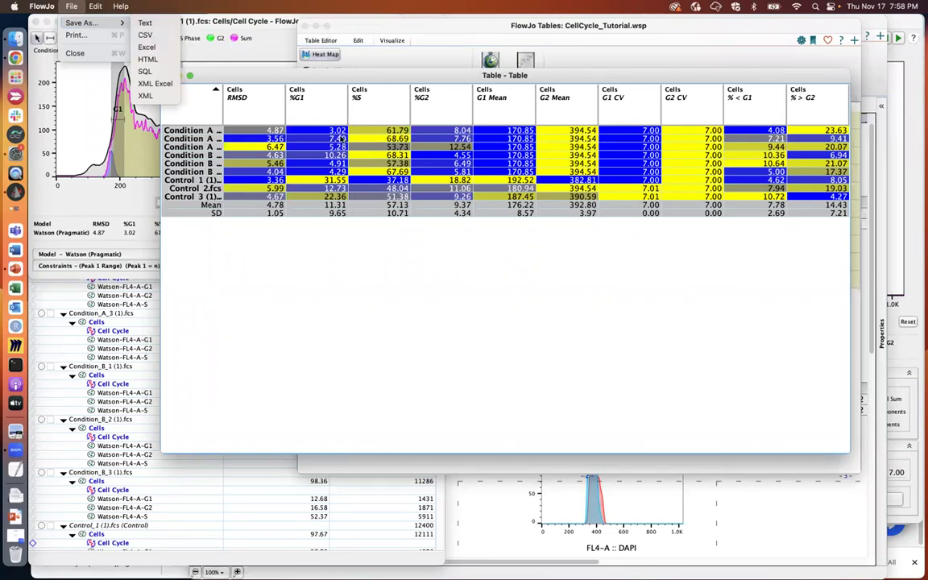
left_click(443, 74)
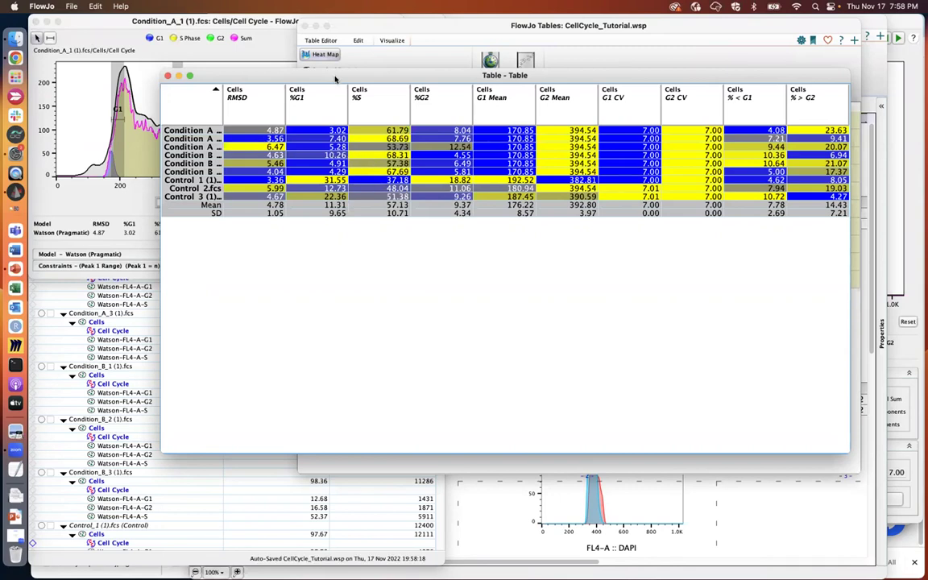
left_click_drag(323, 80, 293, 79)
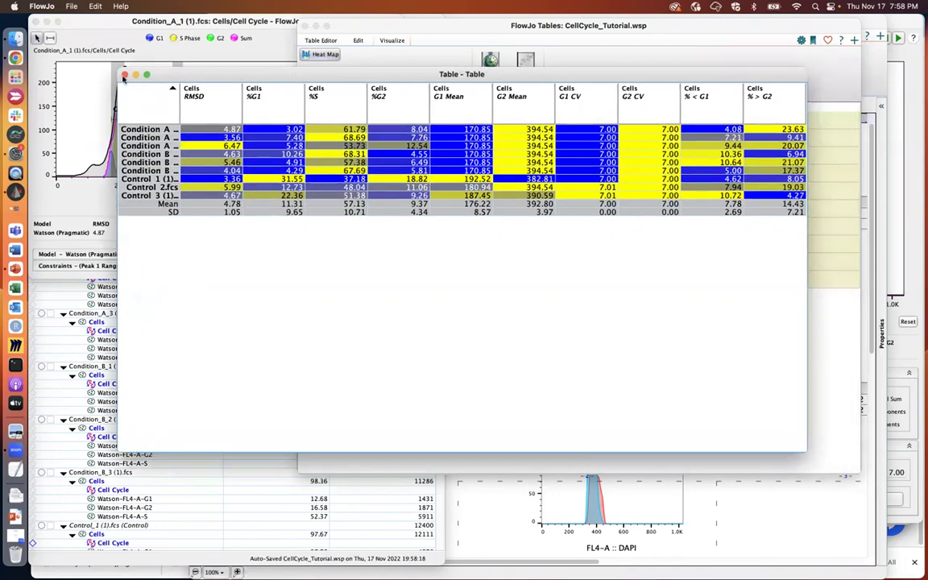
left_click(124, 75)
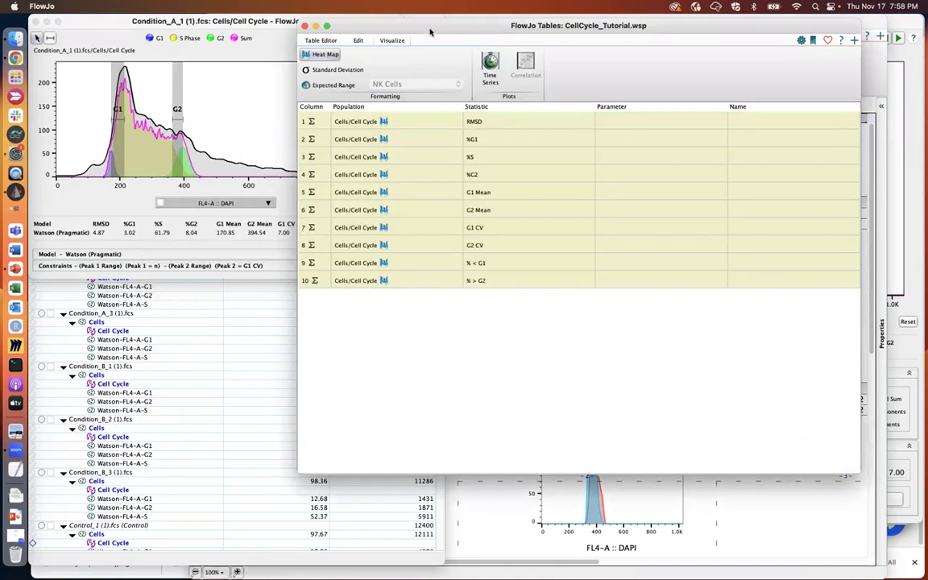
Send the heat-mapped Test Samples table to the current layout and dismiss the notice about calculated tables.
left_click_drag(385, 25, 337, 26)
left_click_drag(278, 44, 233, 53)
left_click(228, 51)
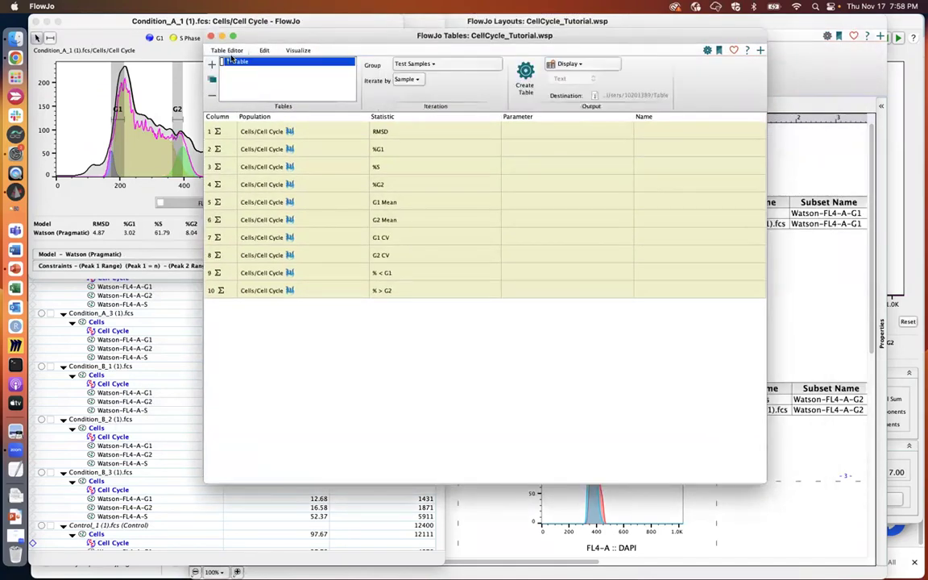
left_click(577, 64)
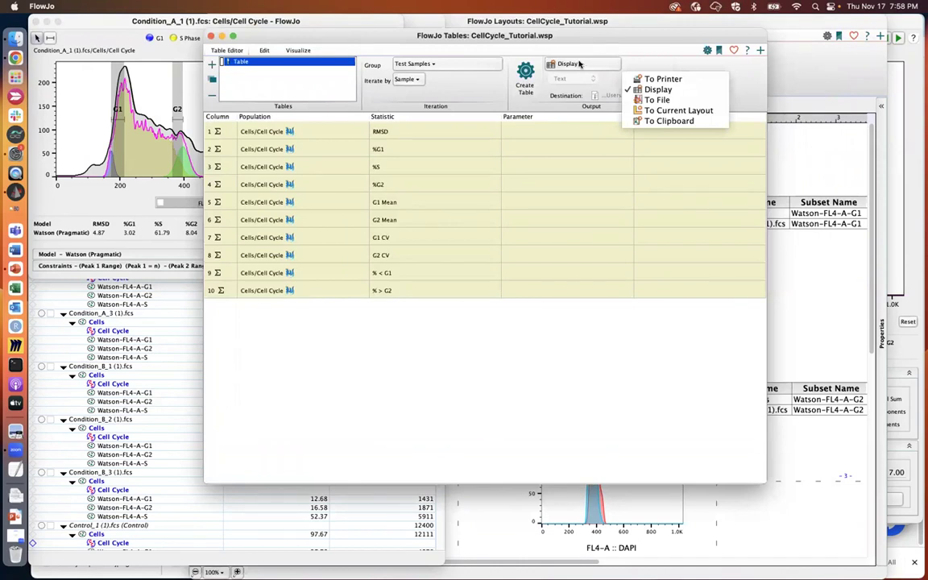
left_click(679, 112)
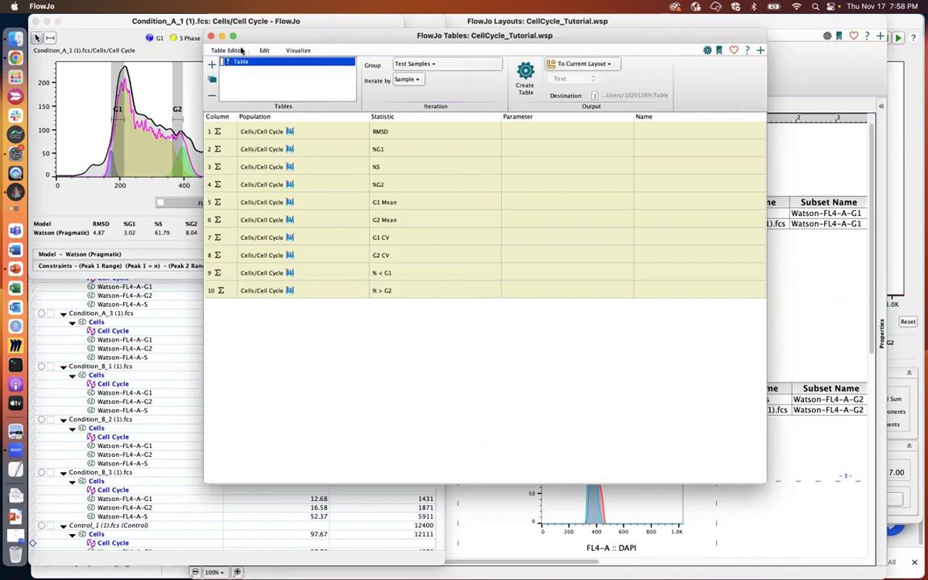
left_click(527, 87)
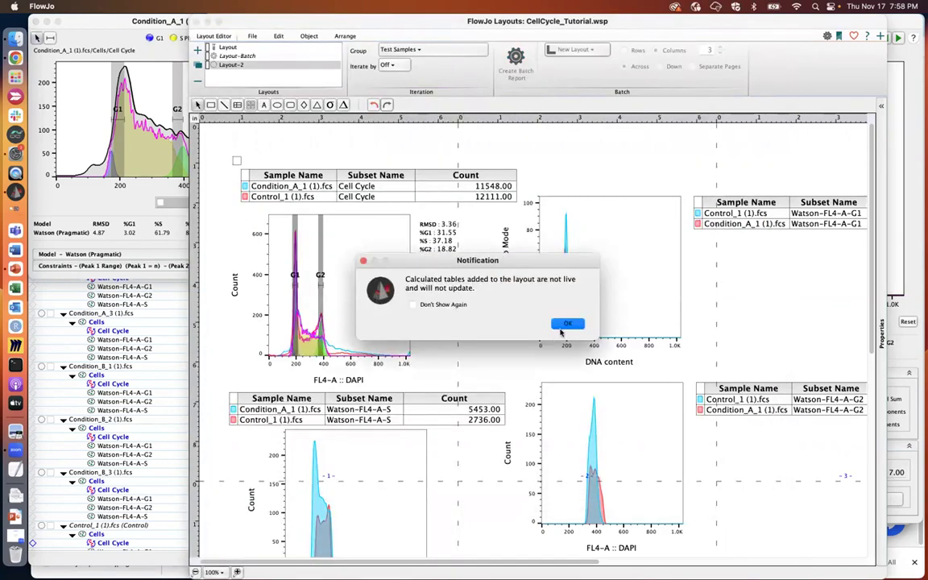
left_click(567, 324)
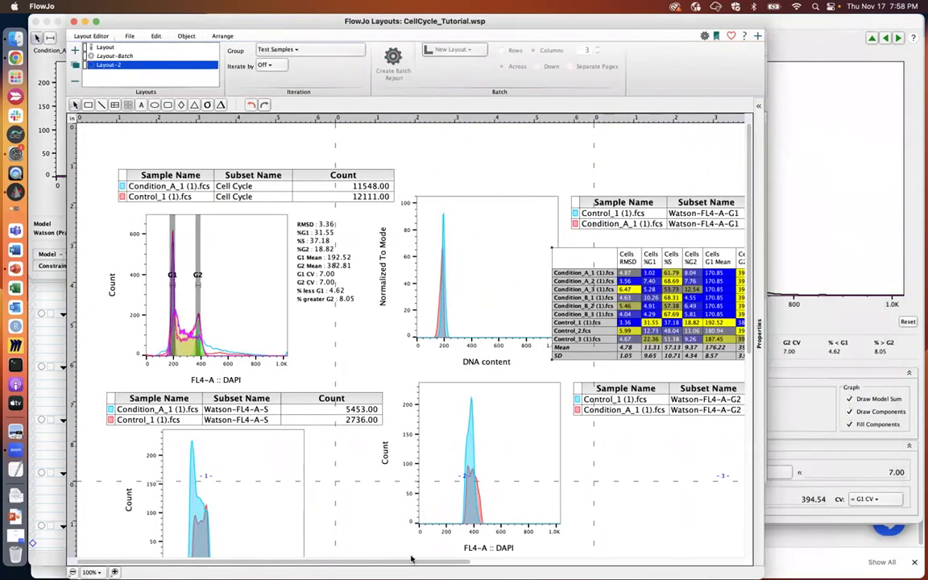
Move the heat-mapped statistics table further right in Layout-2, below the G1 overlay's legend.
scroll(518, 554, "right", 5)
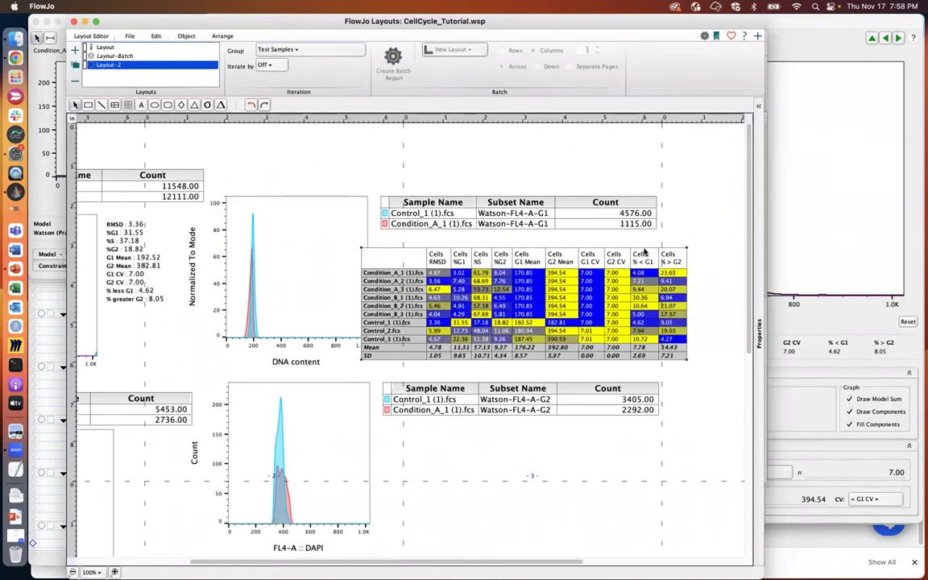
left_click_drag(651, 252, 660, 251)
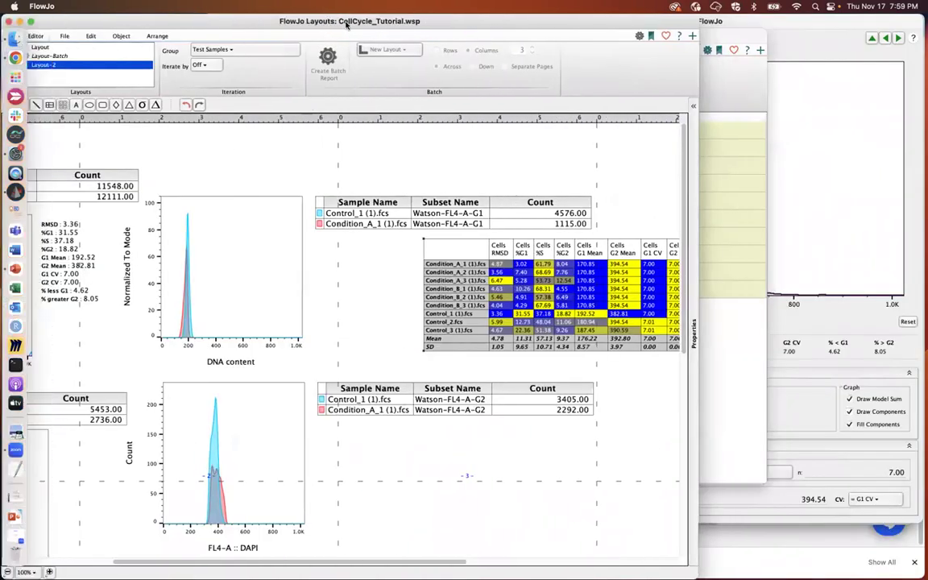
double_click(346, 25)
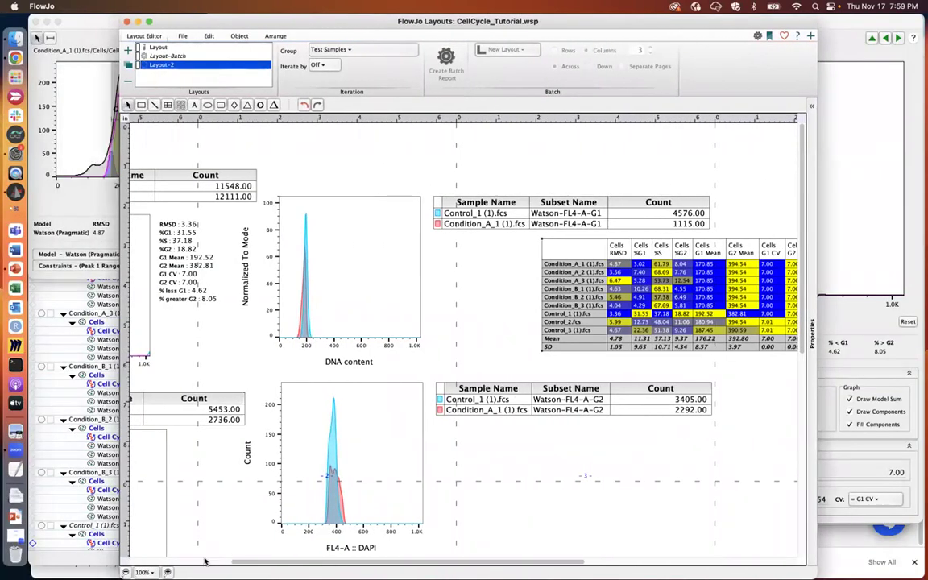
scroll(207, 555, "left", 5)
scroll(379, 484, "left", 6)
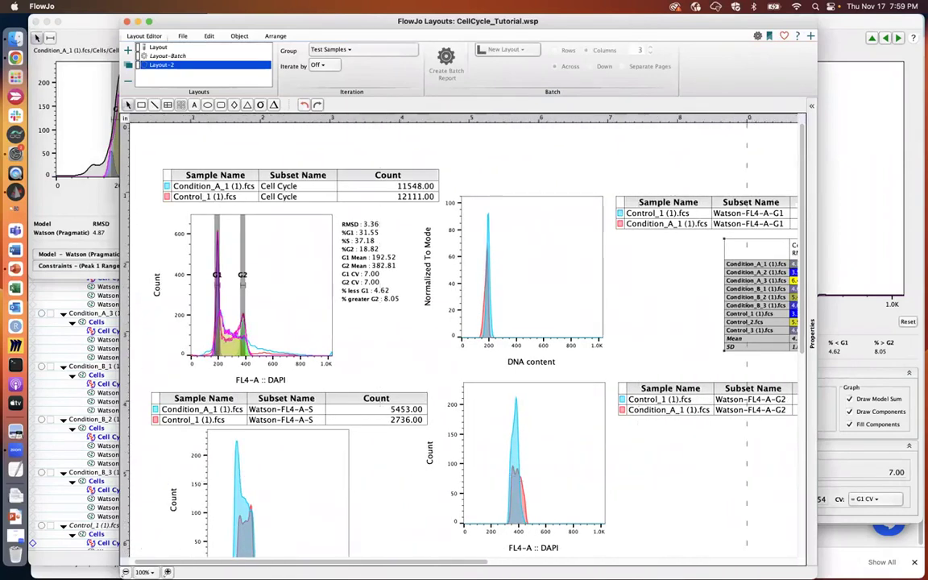
Review the image formats available for exporting Layout-2.
left_click(182, 37)
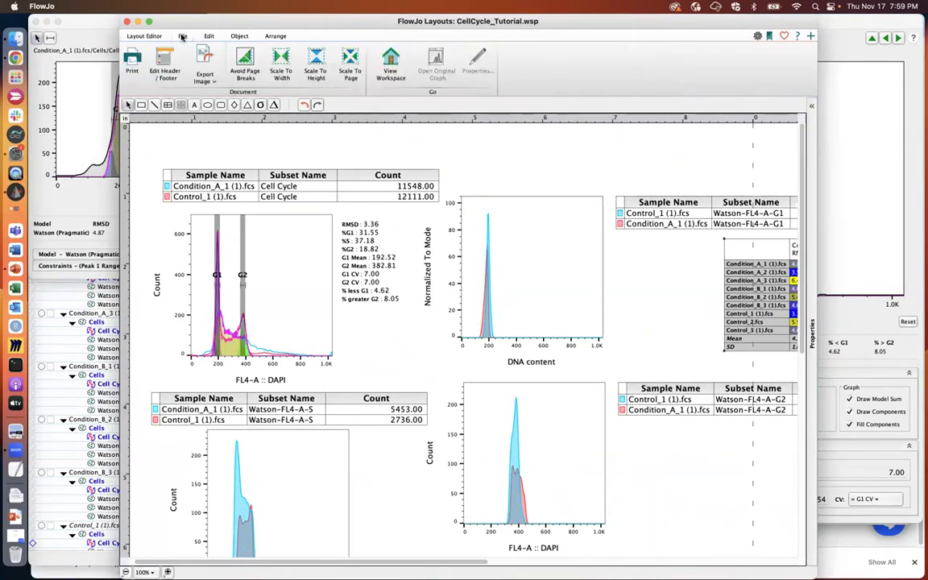
left_click(206, 78)
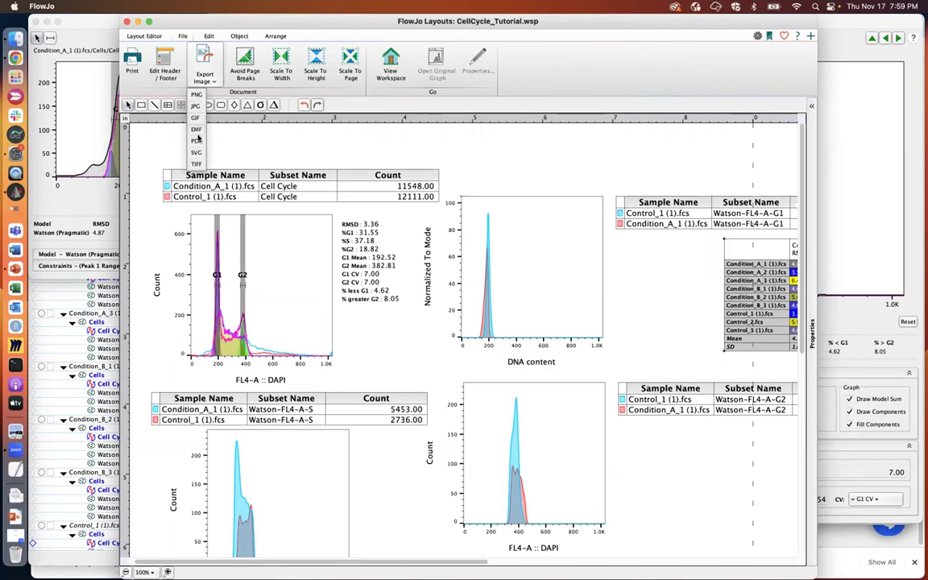
left_click(147, 36)
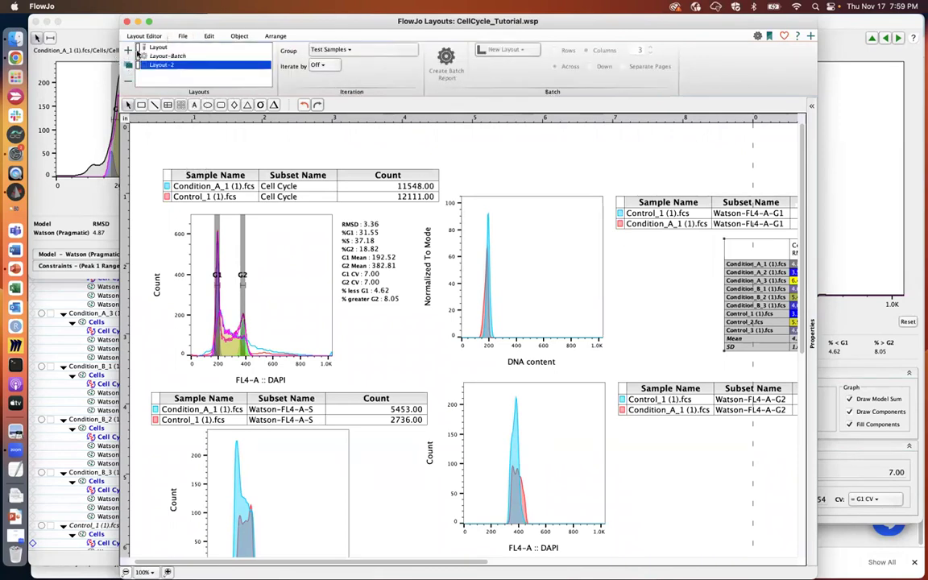
Set the batch output of the first layout to Printer and create its batch report for Test Samples.
left_click(156, 48)
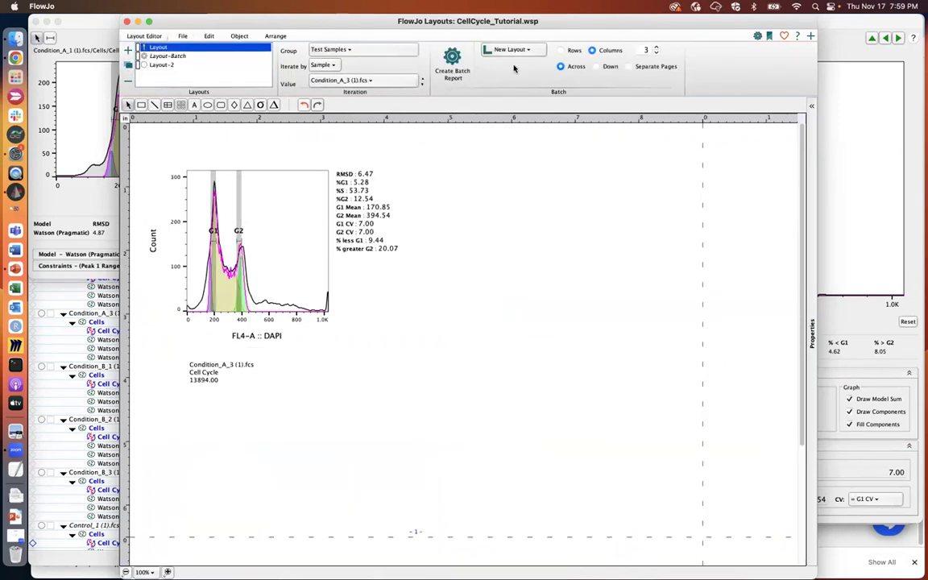
left_click(522, 51)
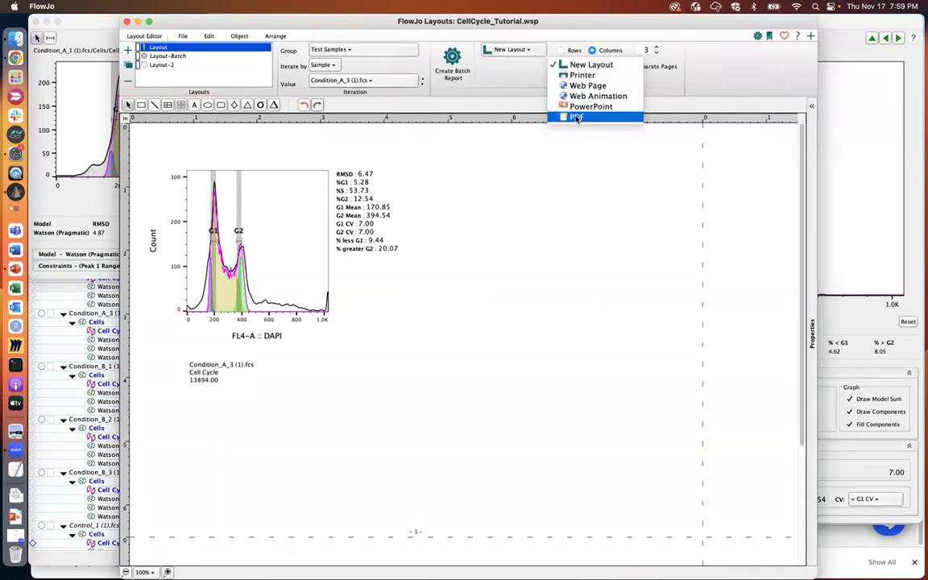
left_click(580, 75)
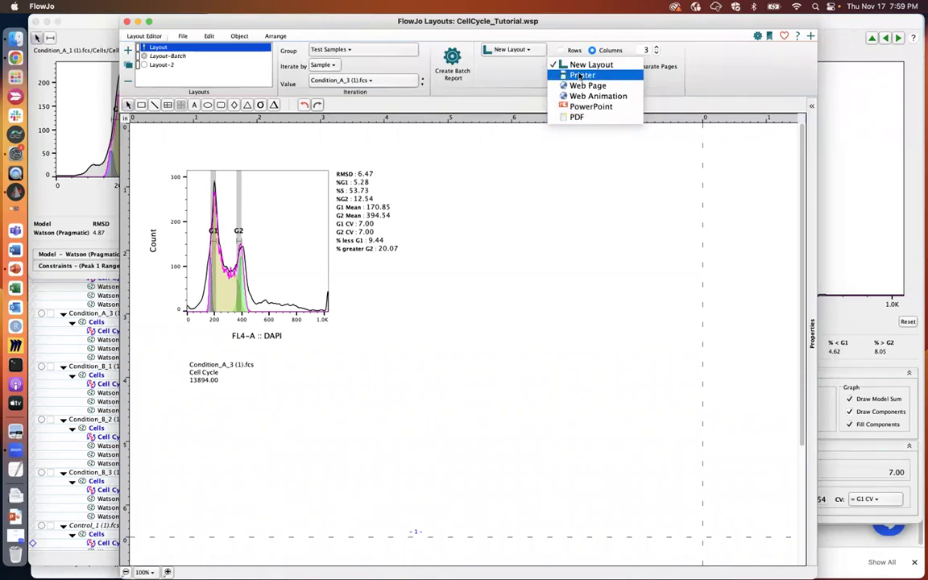
left_click(450, 63)
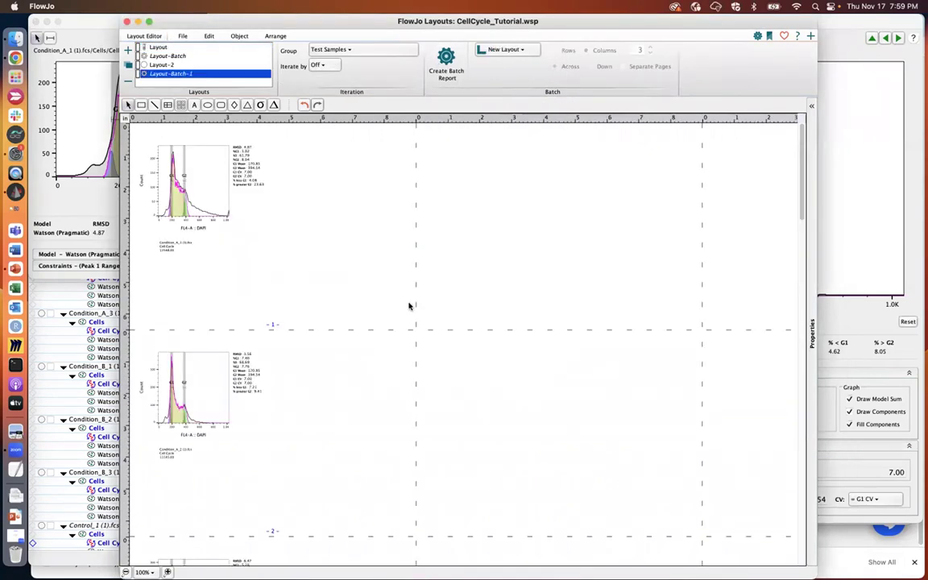
key("super+p")
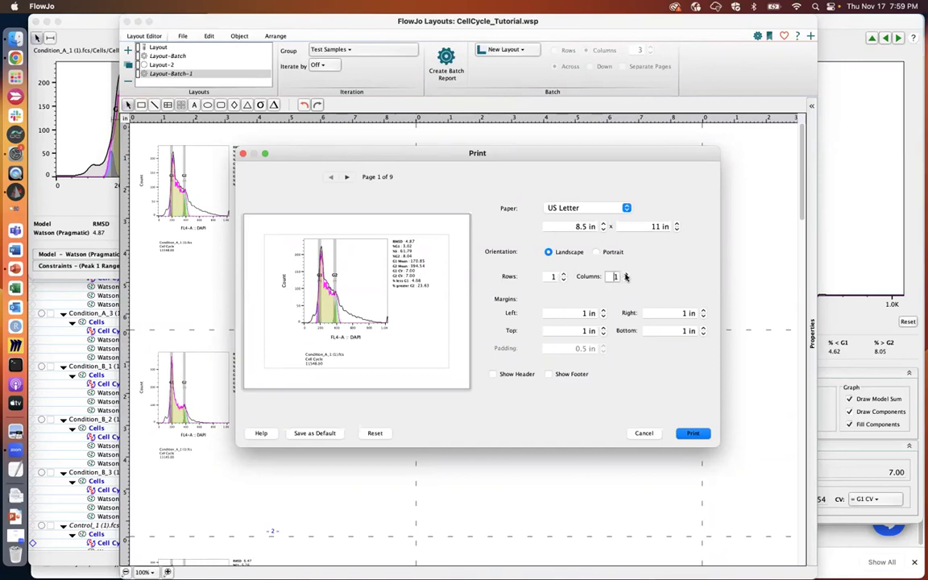
Arrange the batch printout in 2 rows and 2 columns, review the PDF saving options, and cancel printing.
left_click(625, 274)
left_click(562, 274)
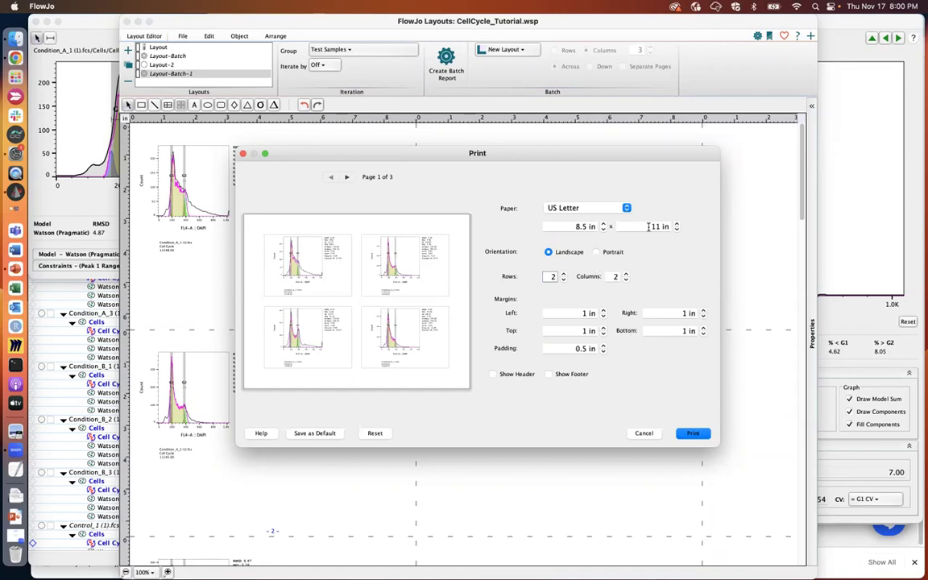
left_click(693, 435)
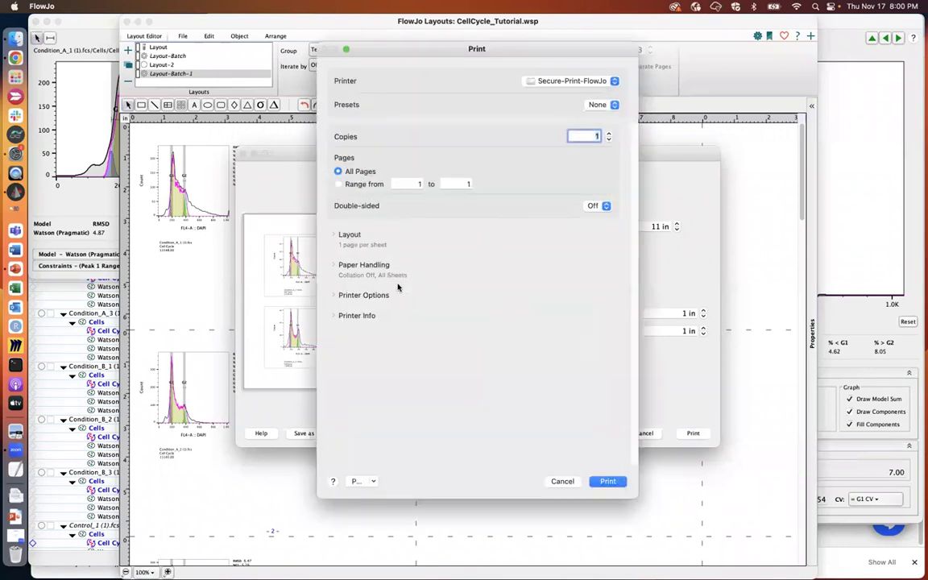
left_click(373, 482)
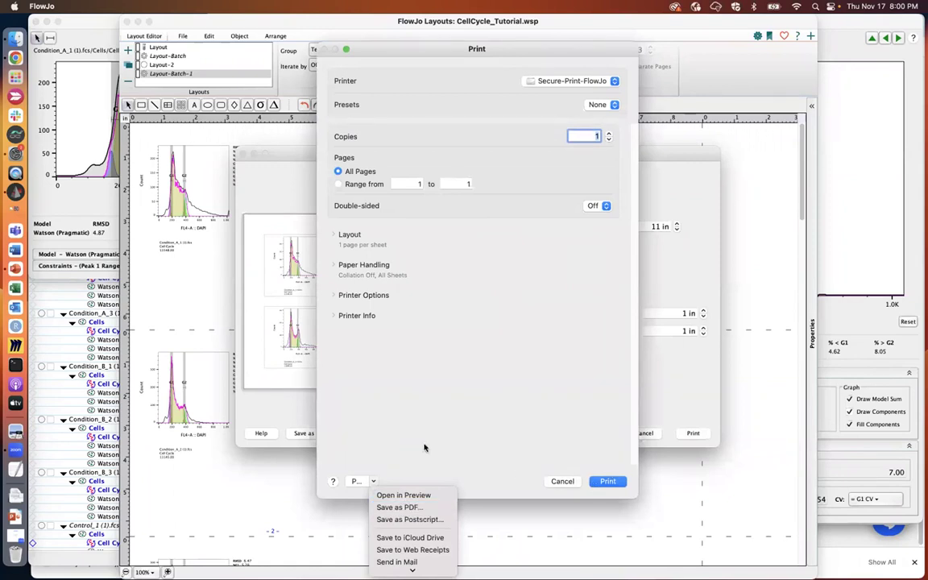
left_click(559, 481)
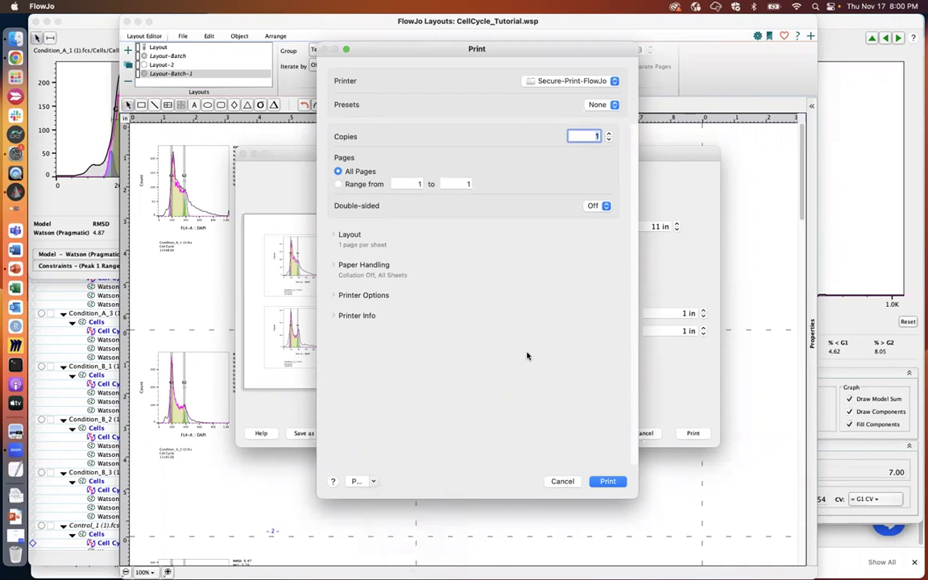
left_click(563, 482)
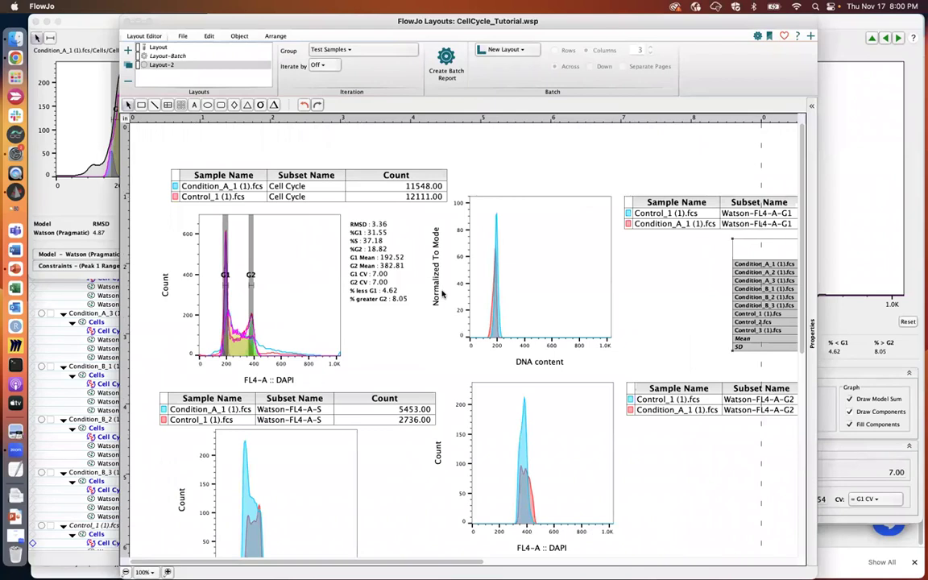
Return to the first layout and set its iteration sample to Condition_B_2 (1).fcs.
left_click(161, 48)
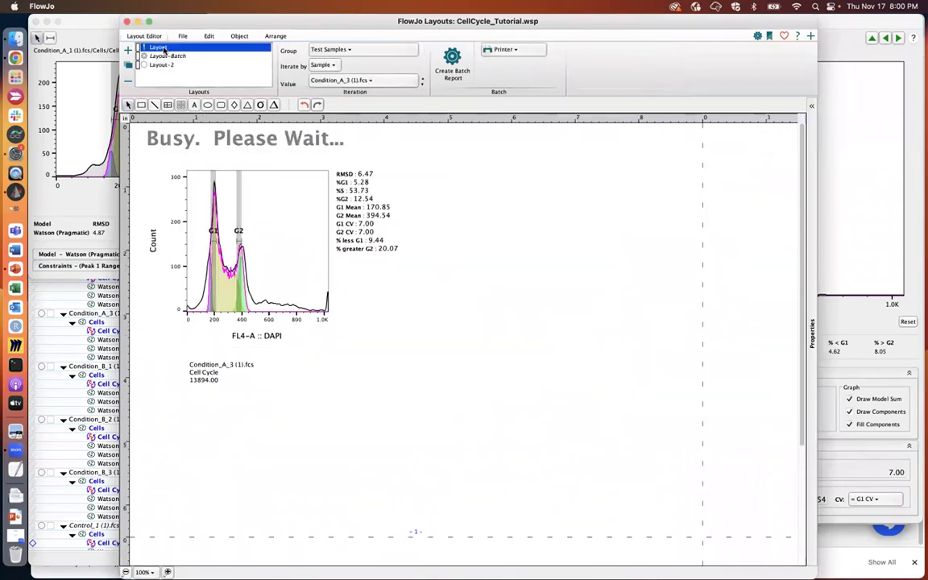
left_click(351, 82)
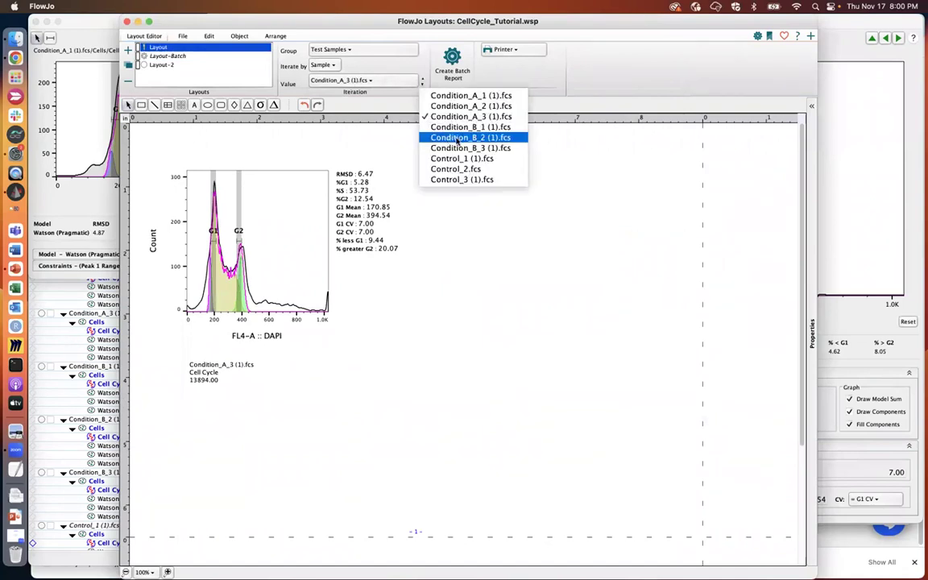
left_click(457, 139)
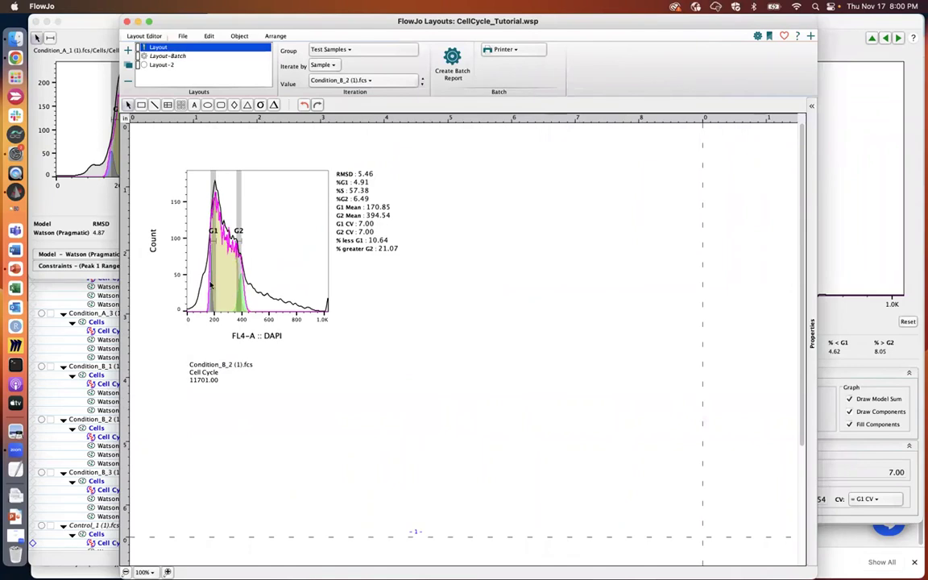
Nudge the Condition_B_2 cell cycle plot slightly, then review the image export formats with it selected.
mouse_move(223, 226)
left_mouse_down()
mouse_move(315, 250)
mouse_move(275, 268)
mouse_move(228, 229)
left_mouse_up()
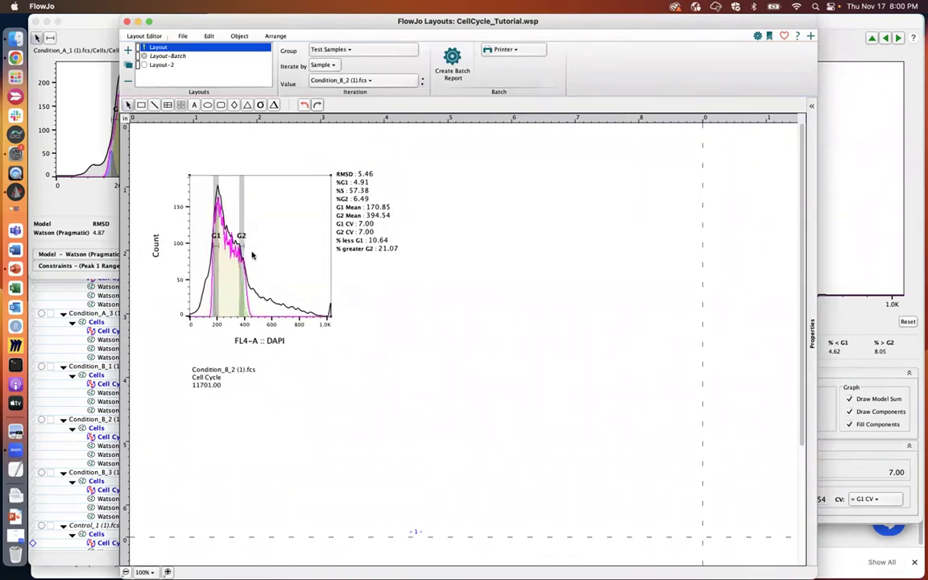
left_click(182, 36)
left_click(205, 79)
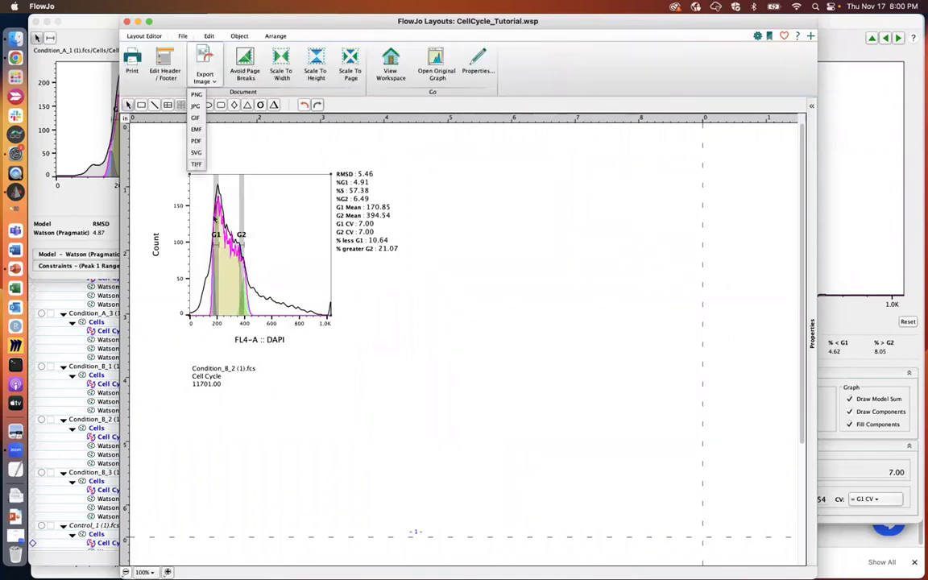
left_click(429, 325)
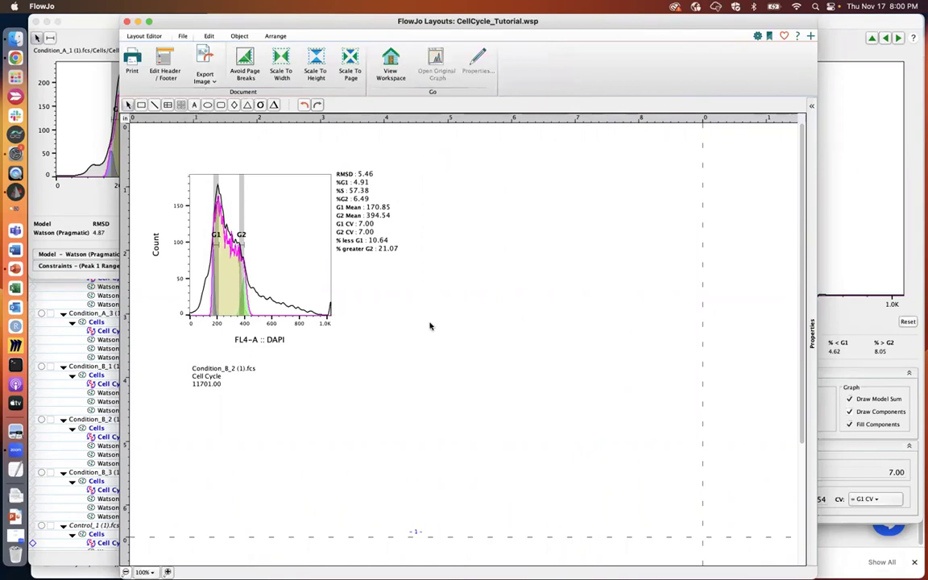
Bring the workspace window forward and review the formats available for saving the workspace.
left_click(95, 352)
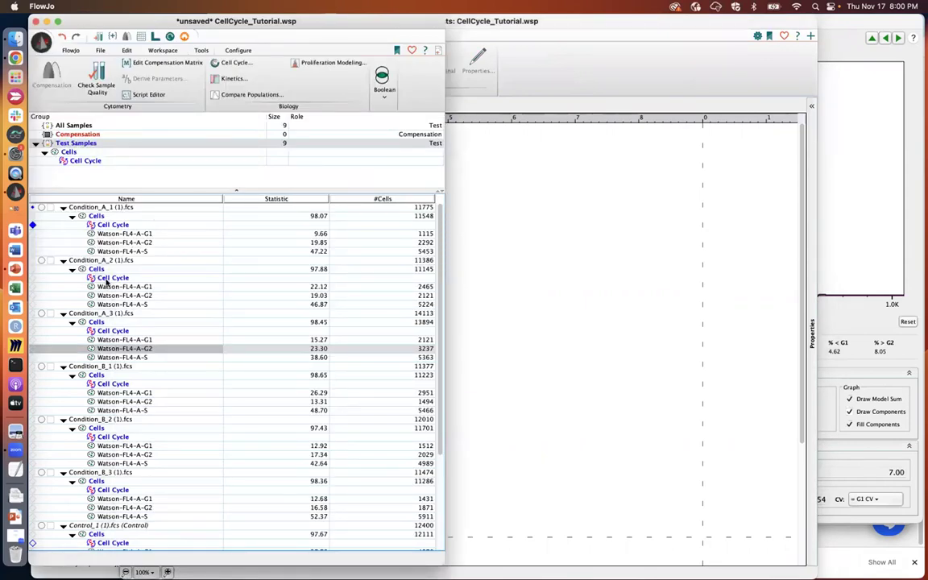
left_click(100, 51)
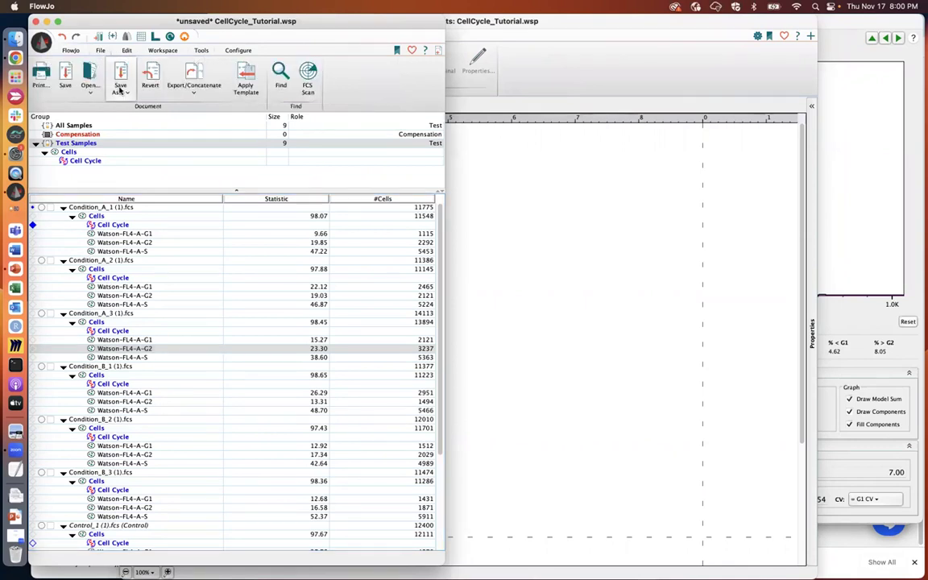
left_click(120, 83)
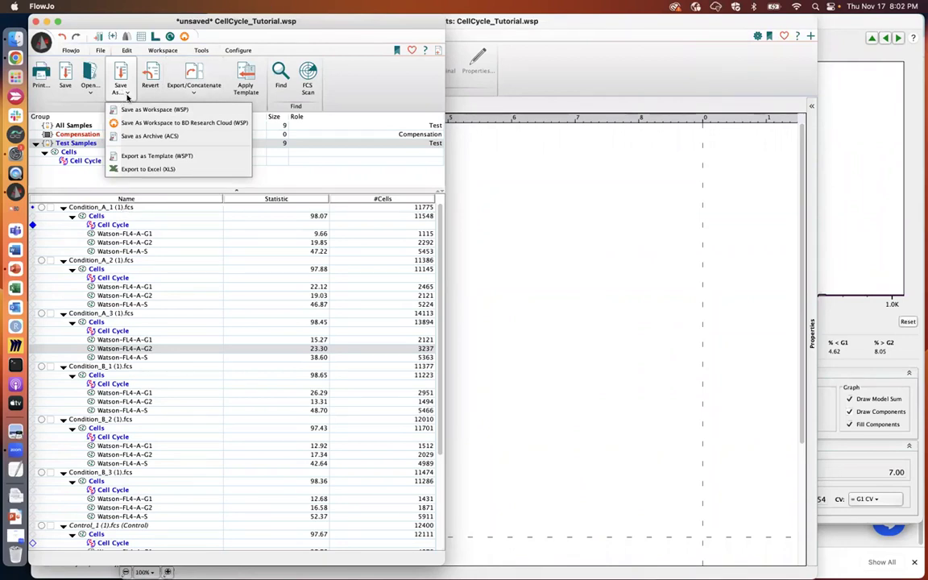
left_click(160, 12)
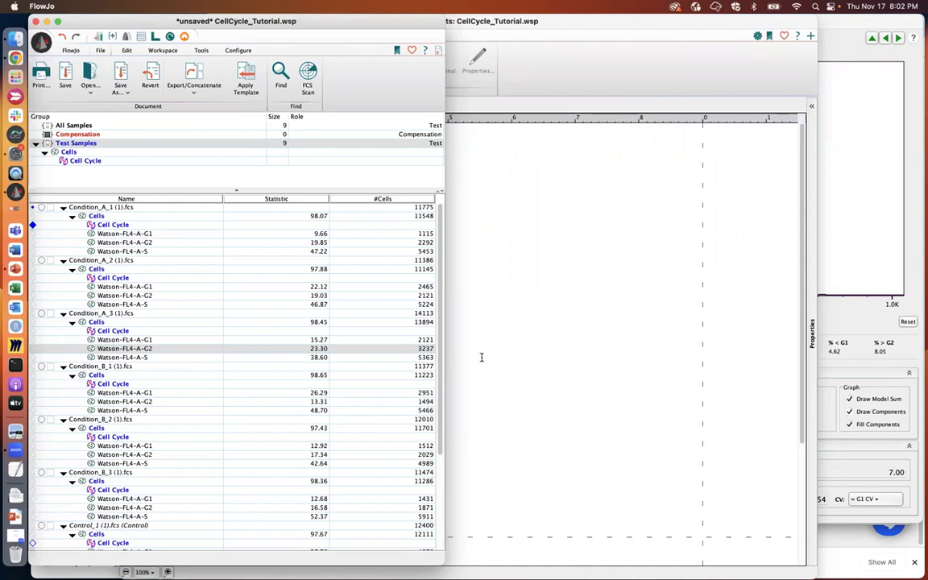
Open Condition_A_2's Cell Cycle model and place its window clear of the workspace's sample list.
left_click(103, 278)
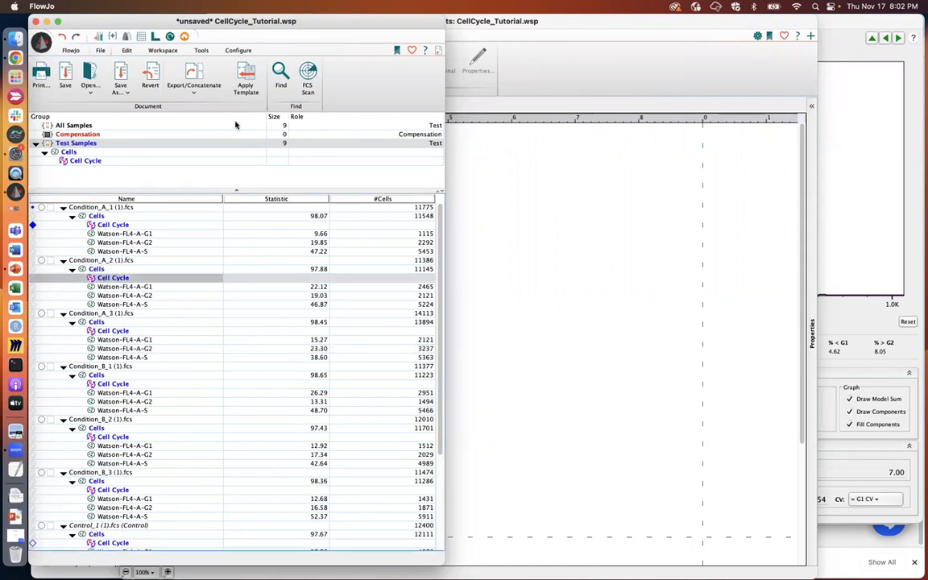
double_click(107, 278)
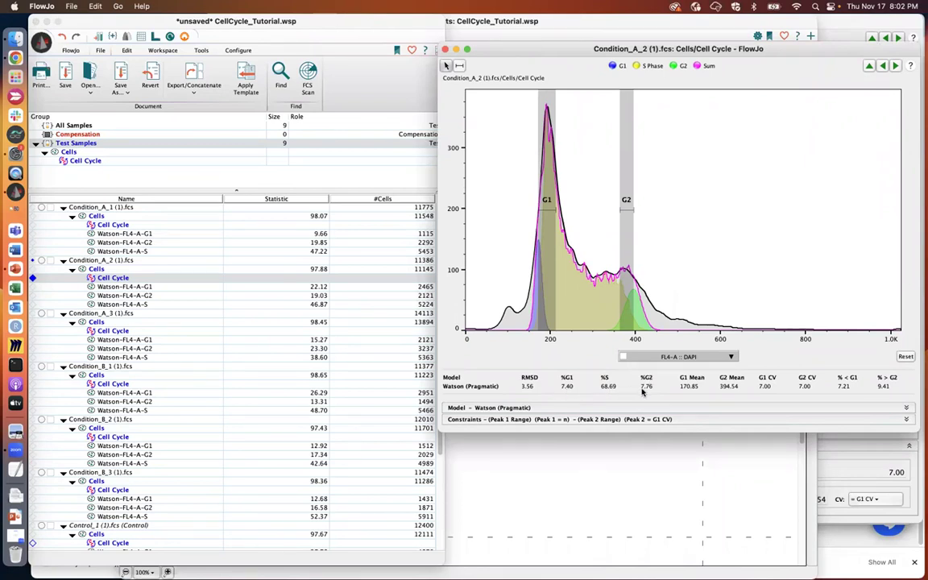
left_click(468, 47)
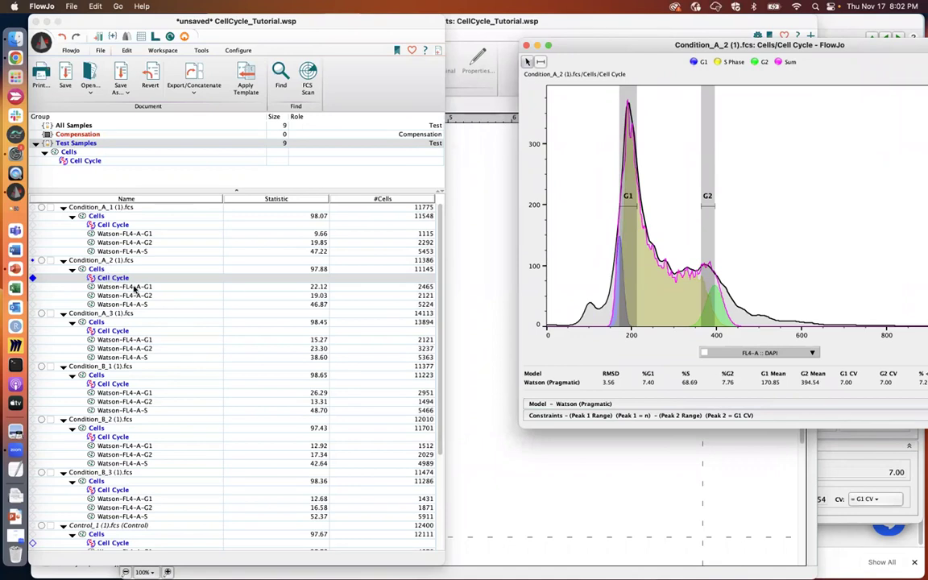
Examine Condition_A_2's Watson G1, G2 and S gate statistics in the sample list against its Cell Cycle model.
left_click(186, 287)
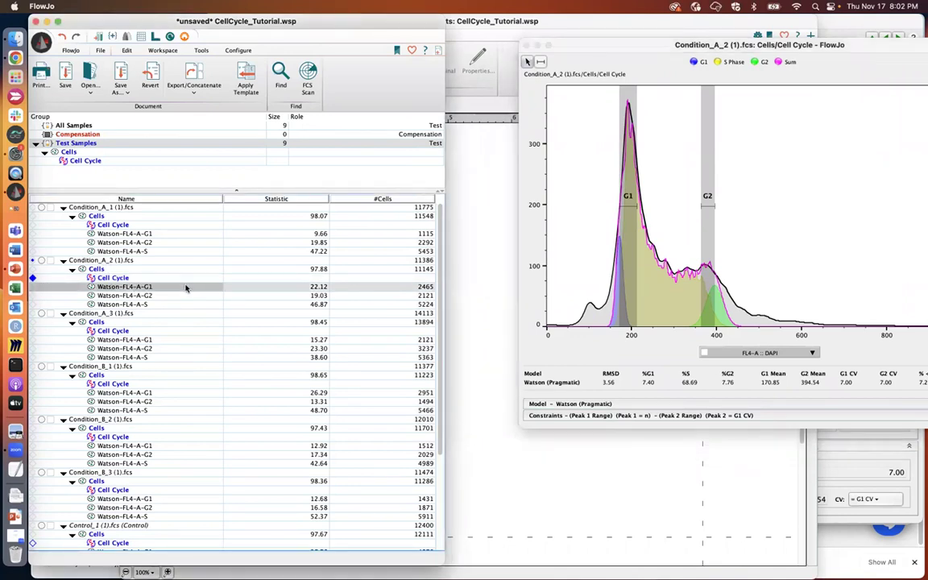
left_click(169, 303)
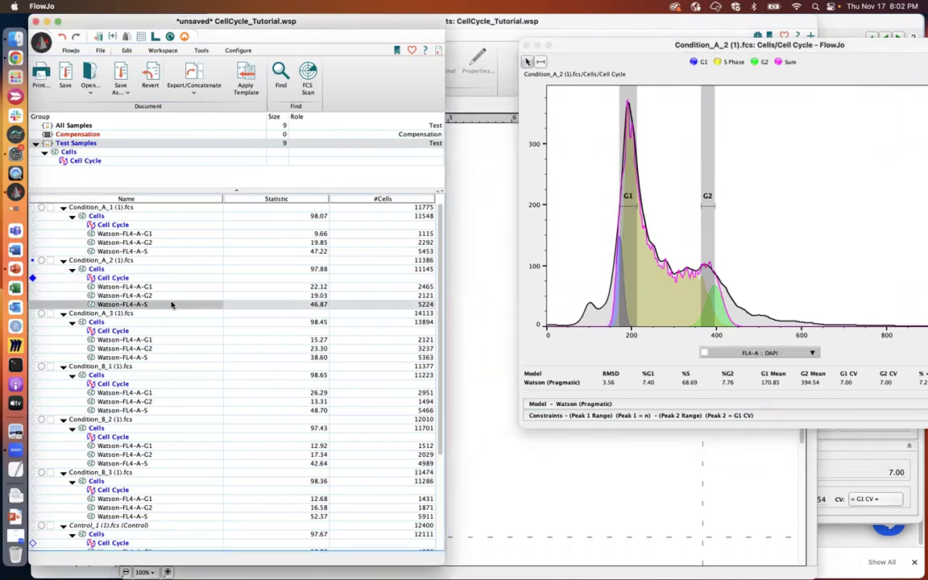
left_click(155, 289)
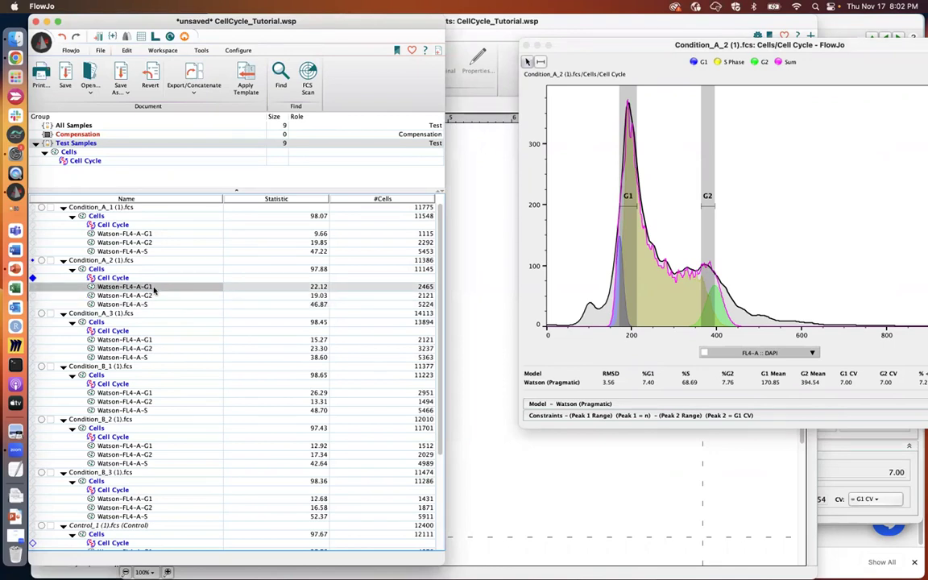
left_click(314, 305)
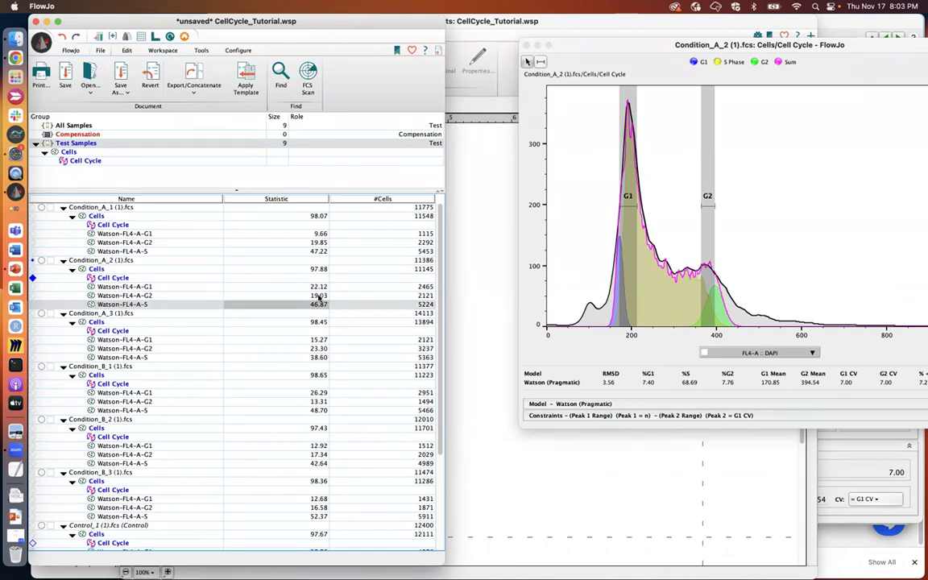
left_click(317, 297)
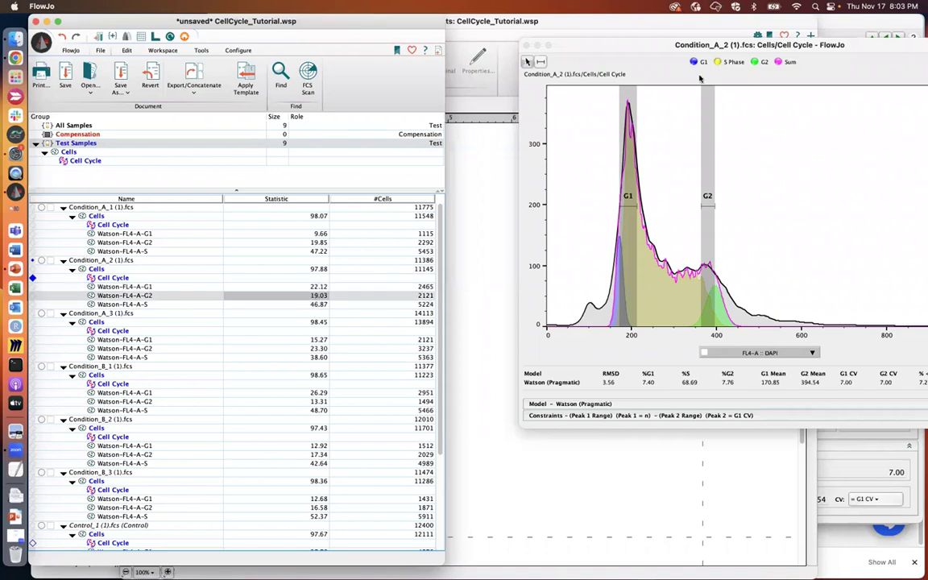
Expand the model options in Condition_A_2's Cell Cycle window and place the window clear of the workspace's sample list.
left_click_drag(719, 47, 493, 65)
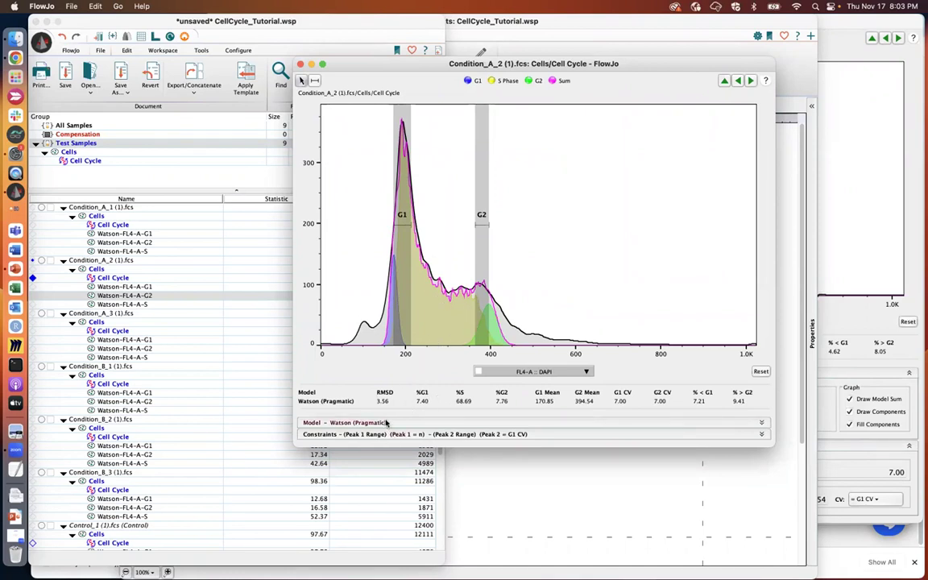
key("super+grave")
left_click(451, 422)
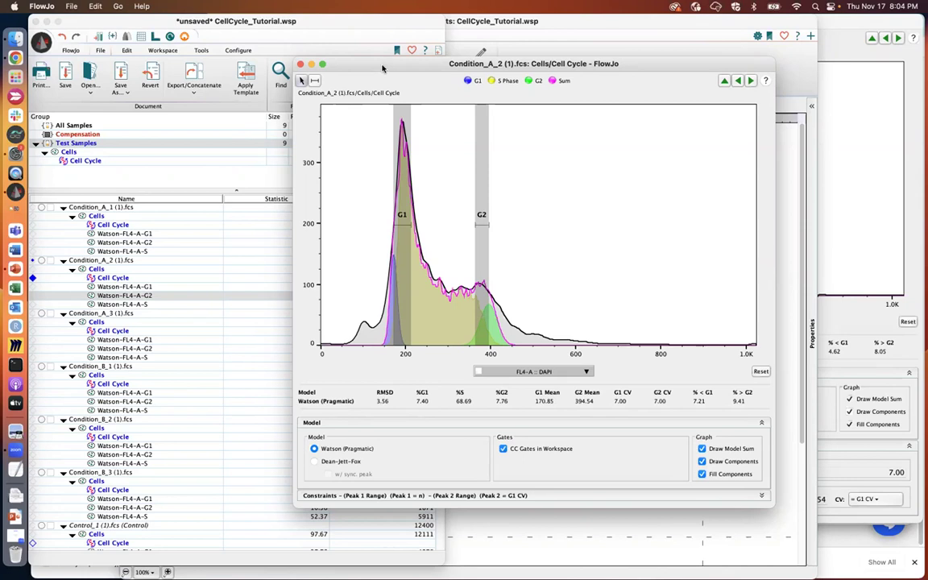
left_click_drag(388, 69, 517, 96)
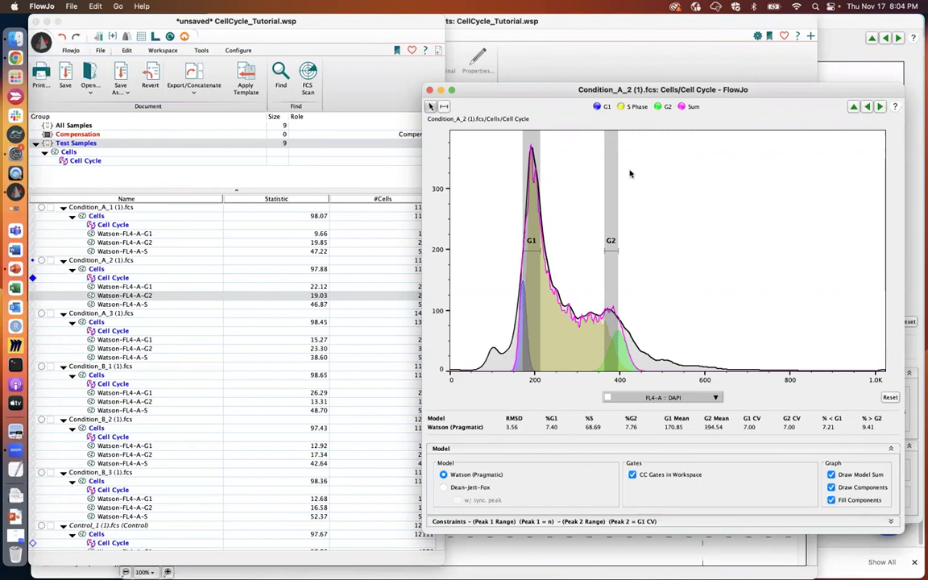
left_click_drag(560, 91, 555, 91)
left_click_drag(639, 91, 570, 103)
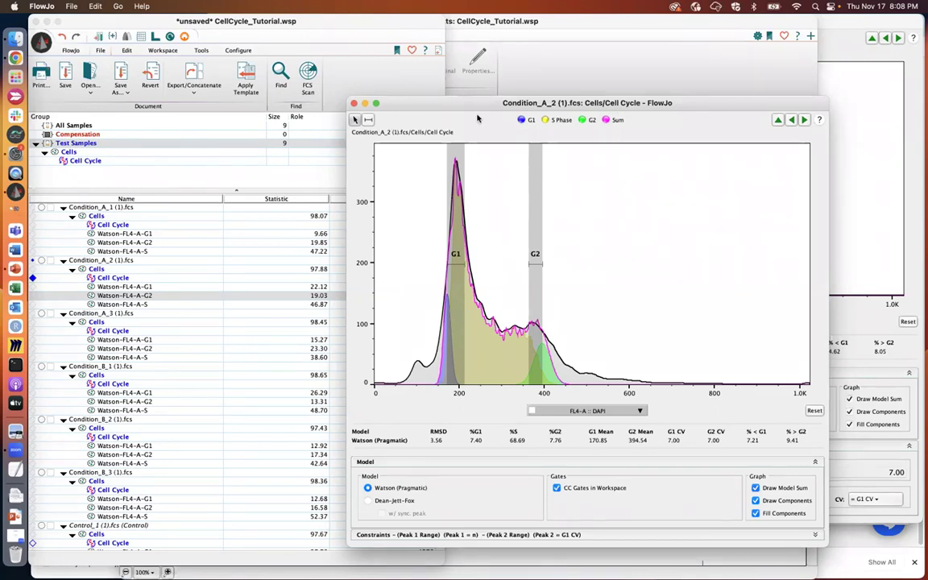
left_click_drag(477, 118, 573, 93)
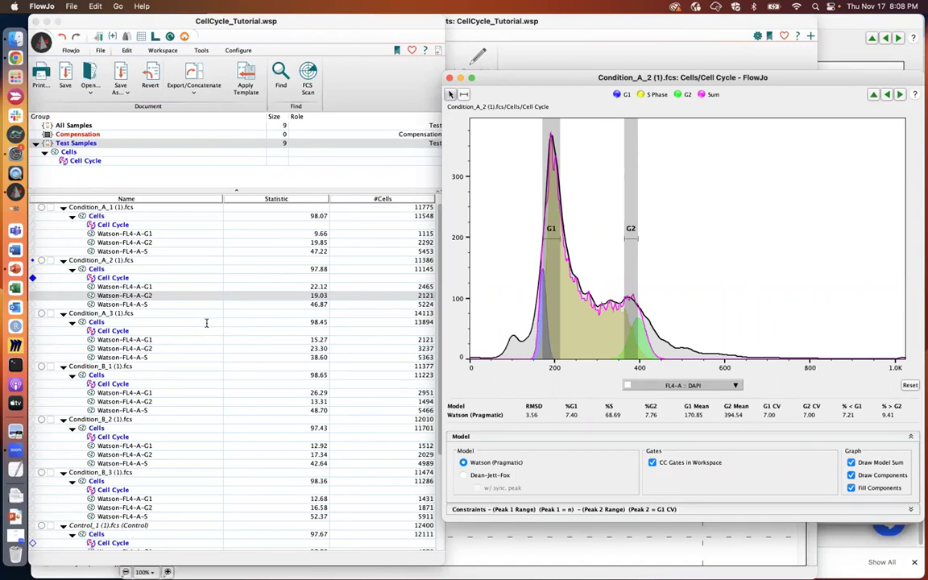
Open Condition_A_2's ungated plot, review the parameters available for its X axis, and return to the Cell Cycle window.
double_click(96, 262)
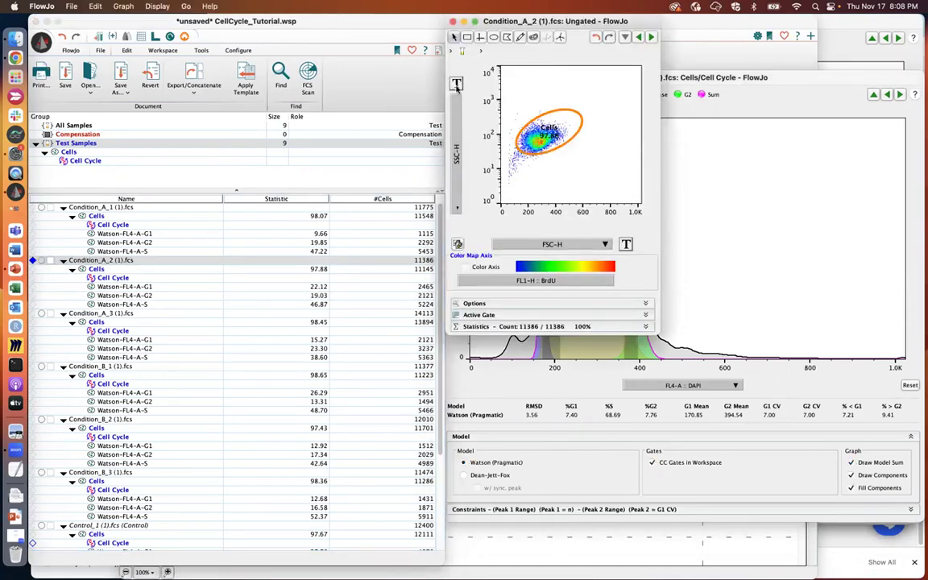
left_click(557, 244)
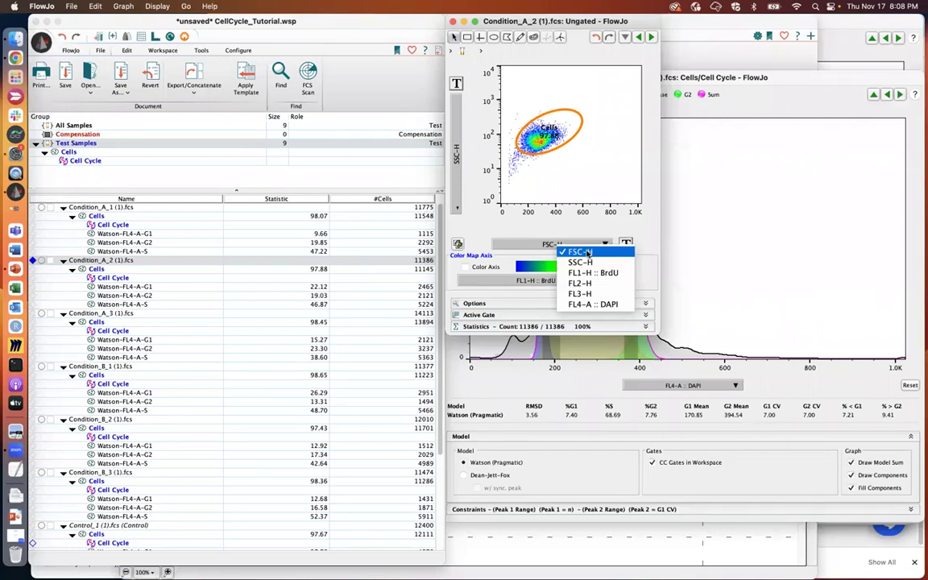
left_click(541, 233)
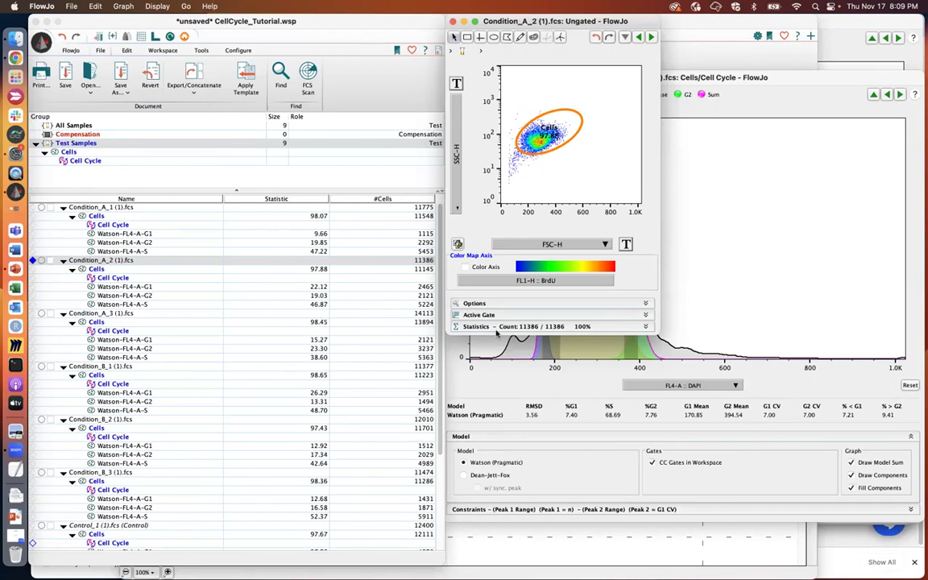
left_click(586, 340)
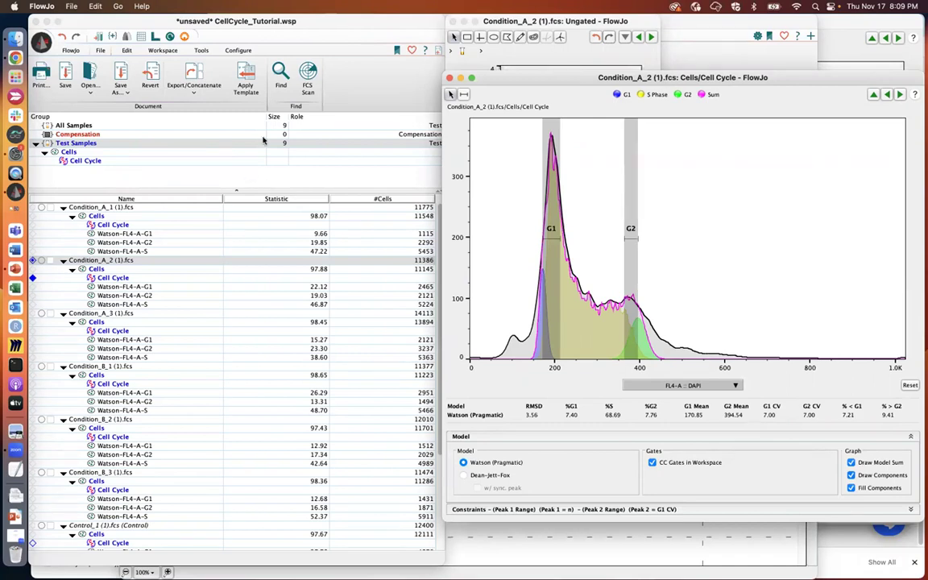
Open the recent workspace 07-Nov-2022.wsp.
left_click(40, 42)
left_click(41, 42)
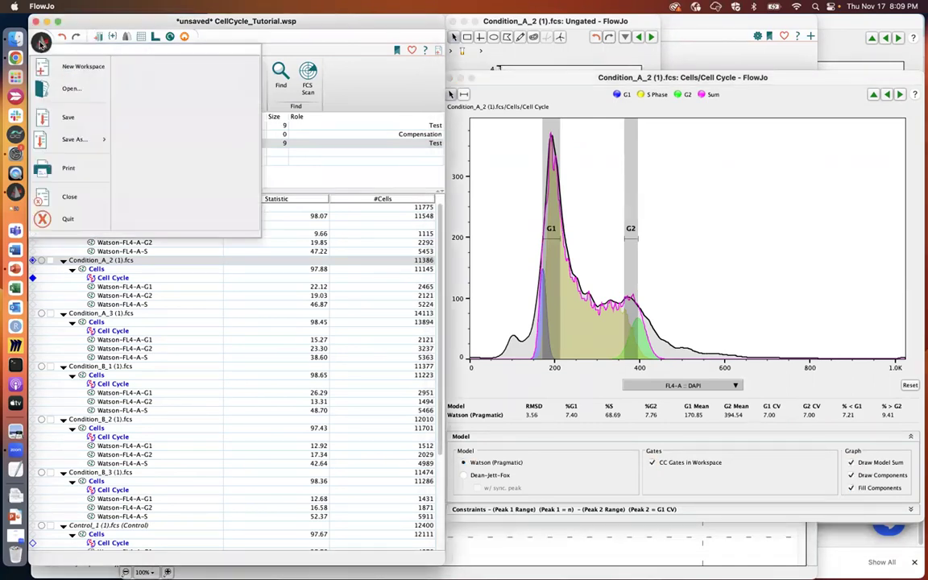
mouse_move(80, 88)
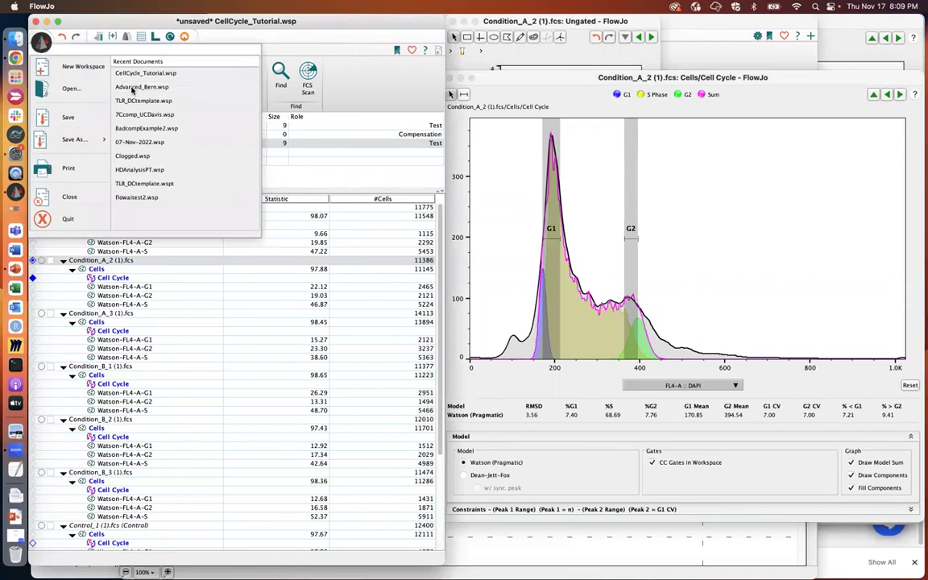
left_click(134, 142)
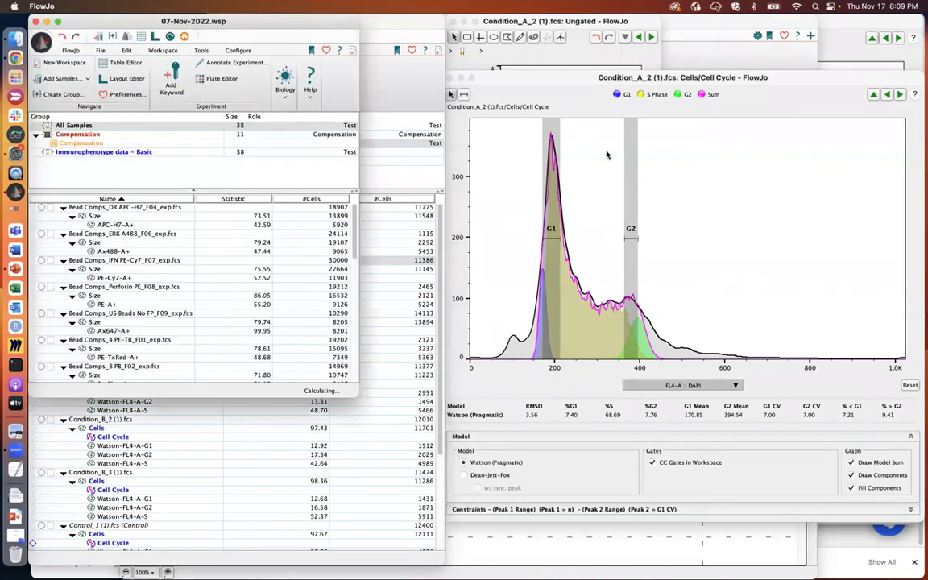
Open LD2_NS+NS_A02_exp.fcs from the Immunophenotype data - Basic group and place its plot over the workspace.
left_click(74, 151)
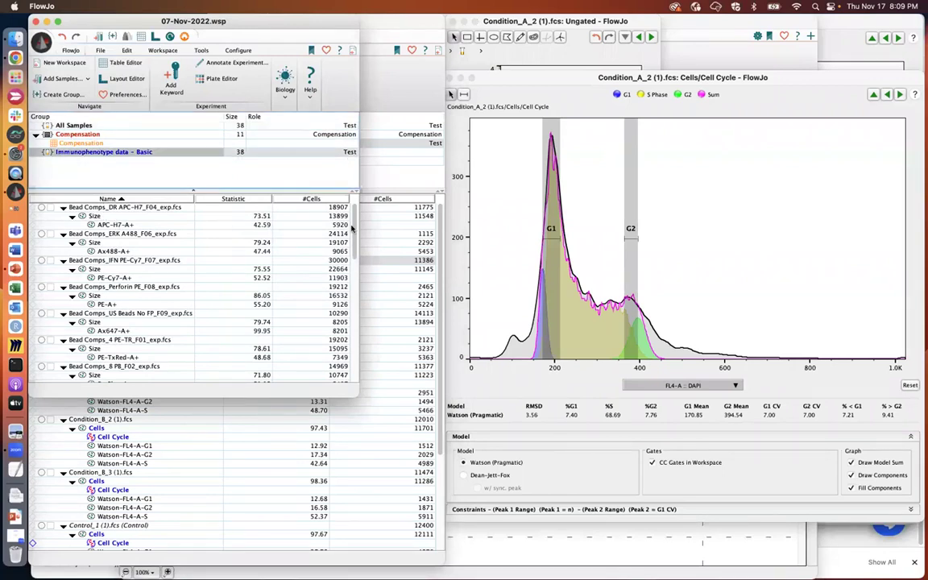
left_click_drag(352, 300, 349, 339)
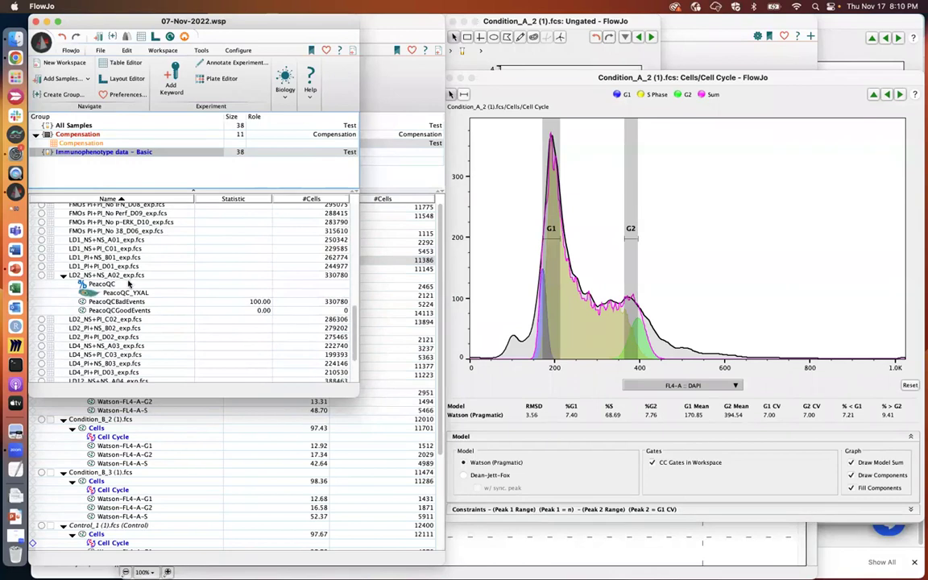
left_click(105, 277)
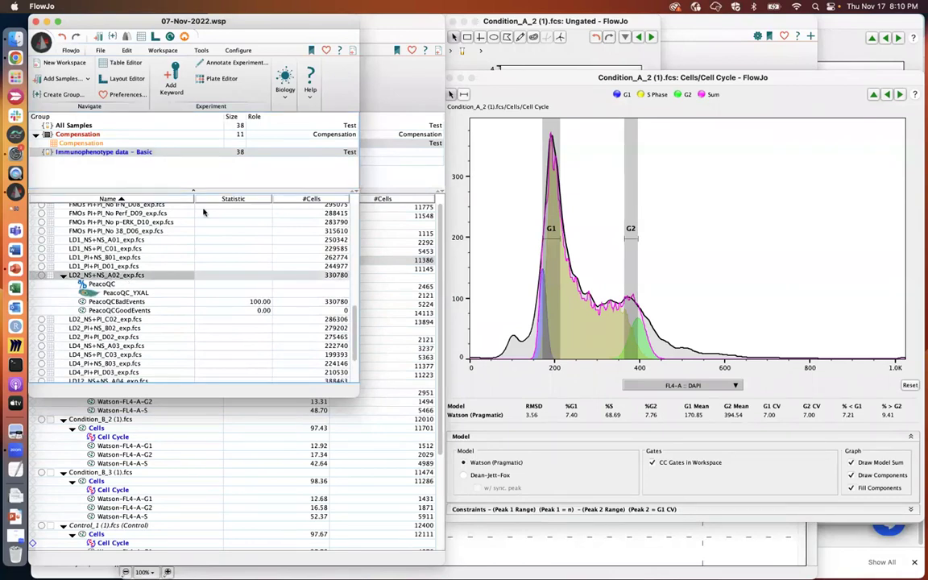
double_click(106, 276)
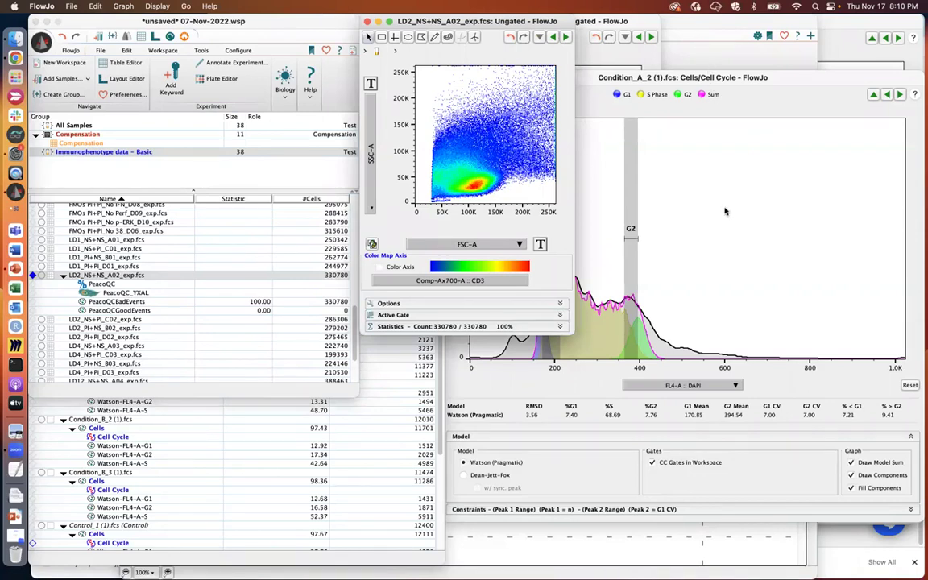
left_click_drag(452, 22, 229, 110)
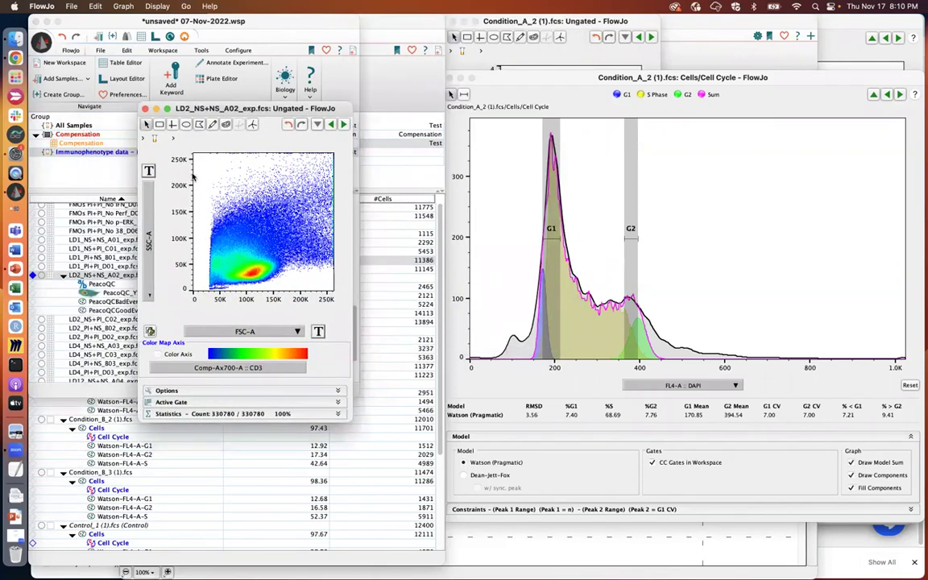
Draw an elliptical gate around the dense low-SSC cluster in the FSC-A versus SSC-A plot and name it Lymphocytes.
left_click_drag(207, 278, 258, 244)
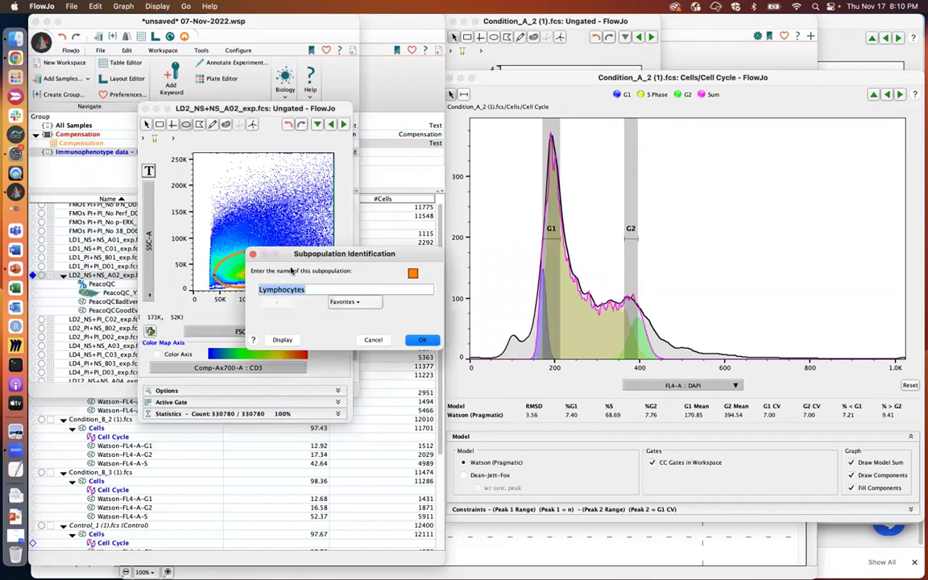
left_click_drag(322, 255, 272, 263)
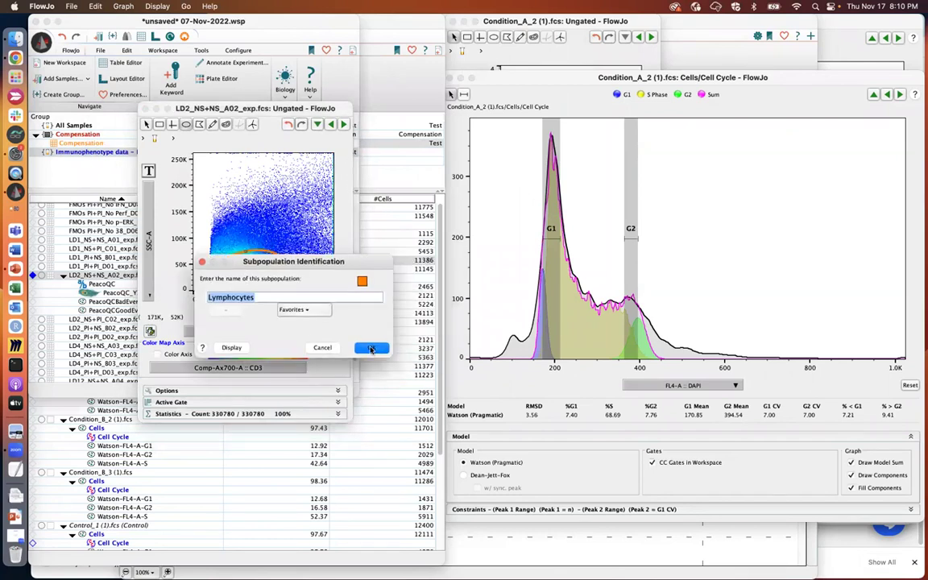
left_click(369, 347)
Open the Lymphocytes population and set its Y axis to FSC-H against FSC-A.
double_click(259, 263)
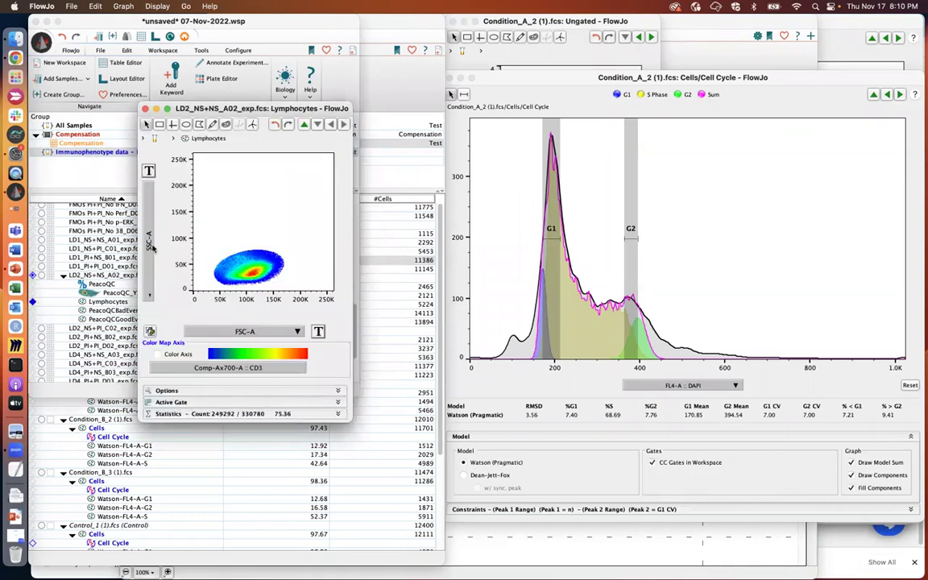
left_click(148, 243)
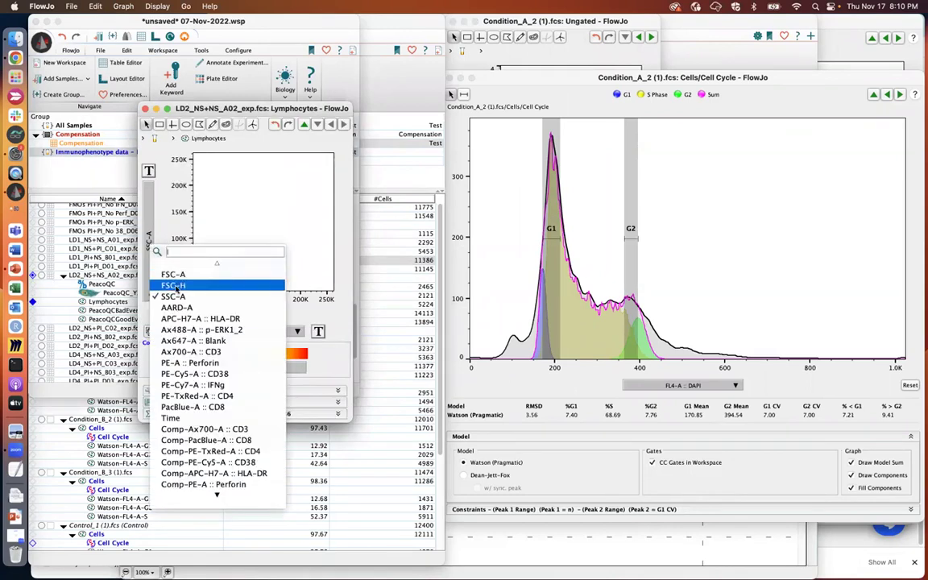
left_click(176, 286)
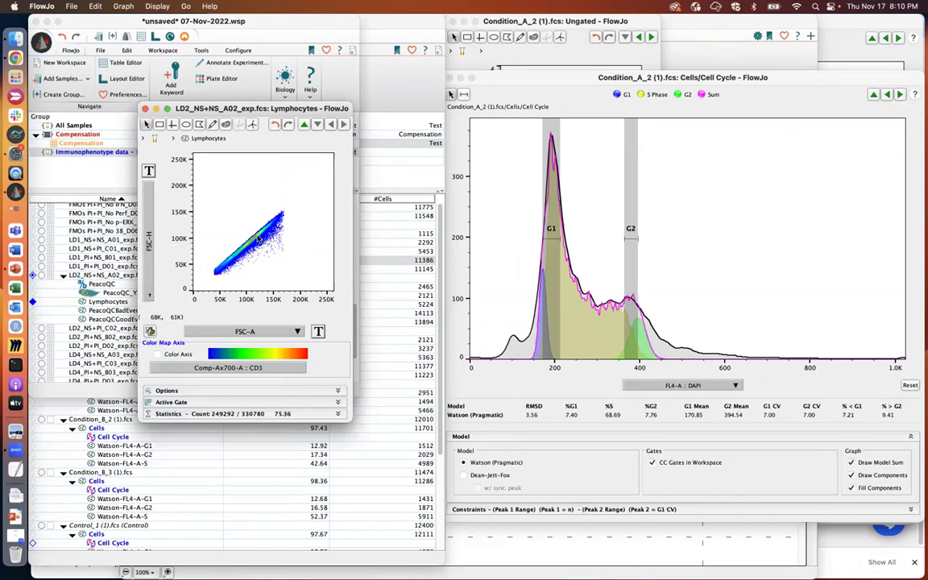
Draw a narrow polygon gate around the diagonal FSC-A versus FSC-H band and name it Single Cells.
left_click(199, 125)
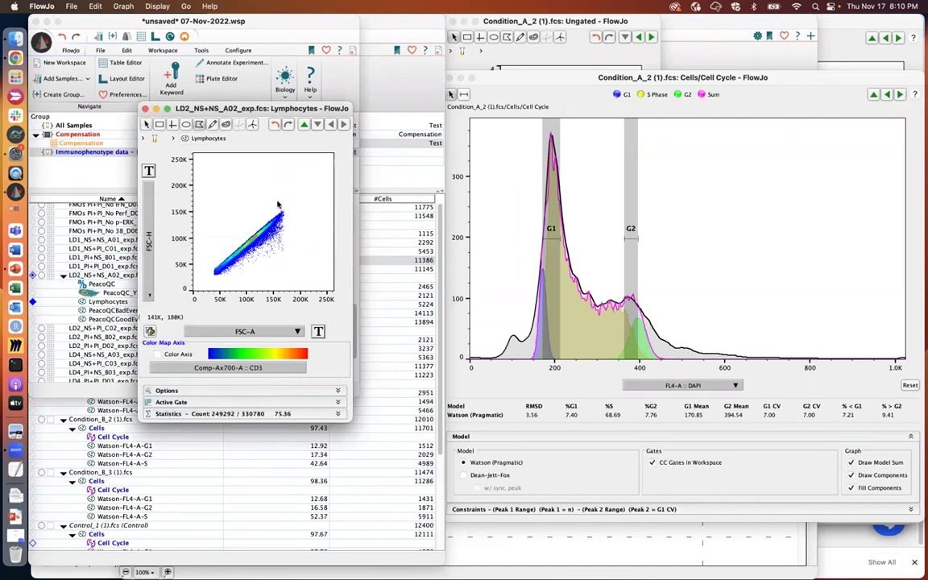
left_click(282, 204)
left_click(208, 271)
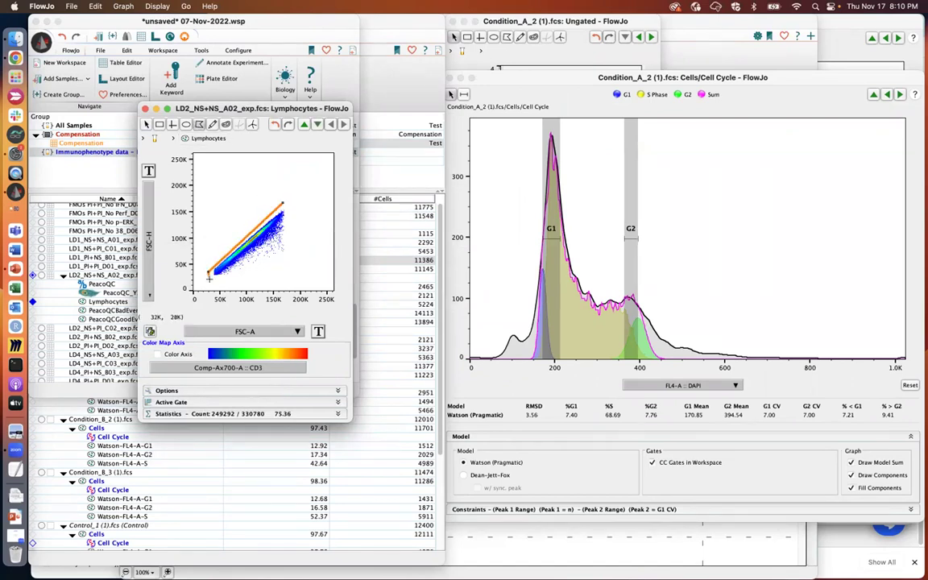
left_click(209, 279)
left_click(215, 280)
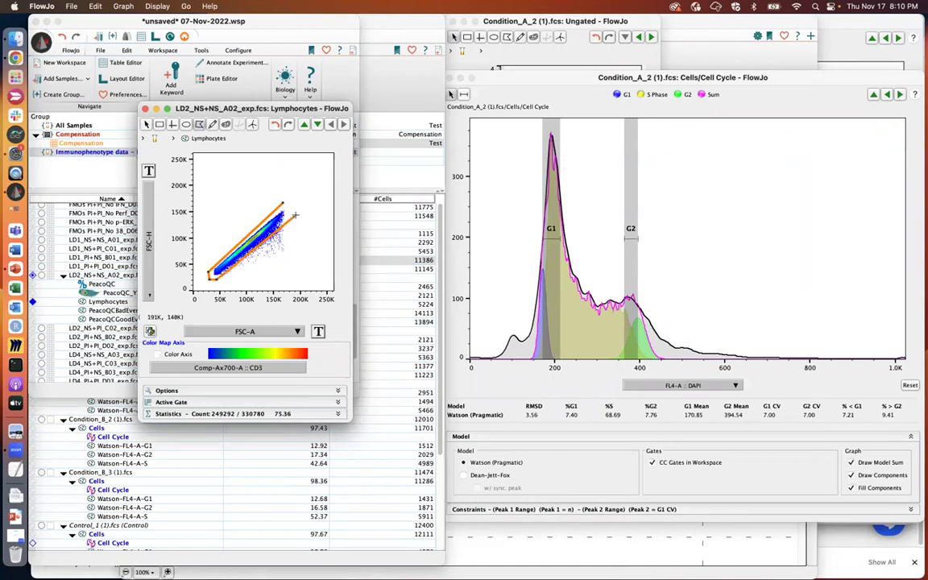
double_click(297, 215)
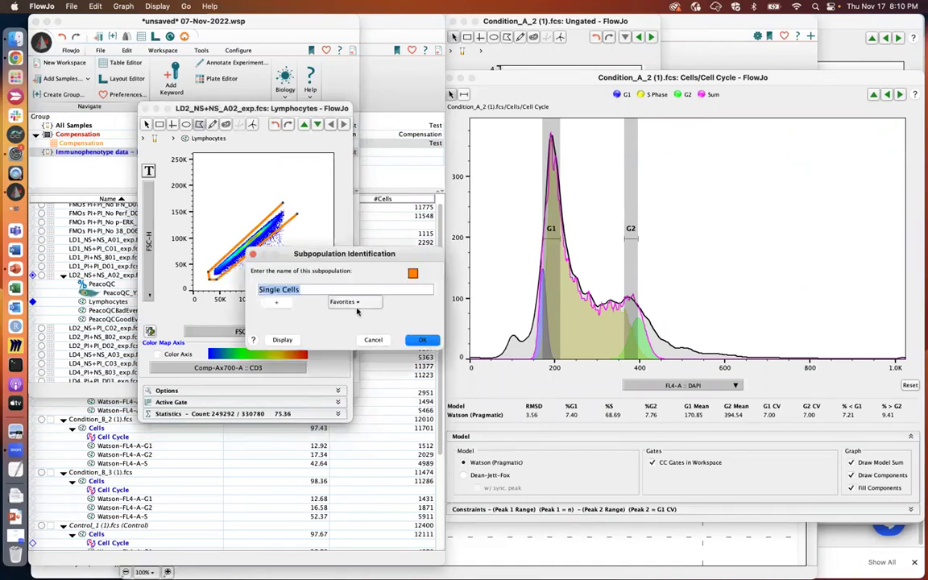
key("Return")
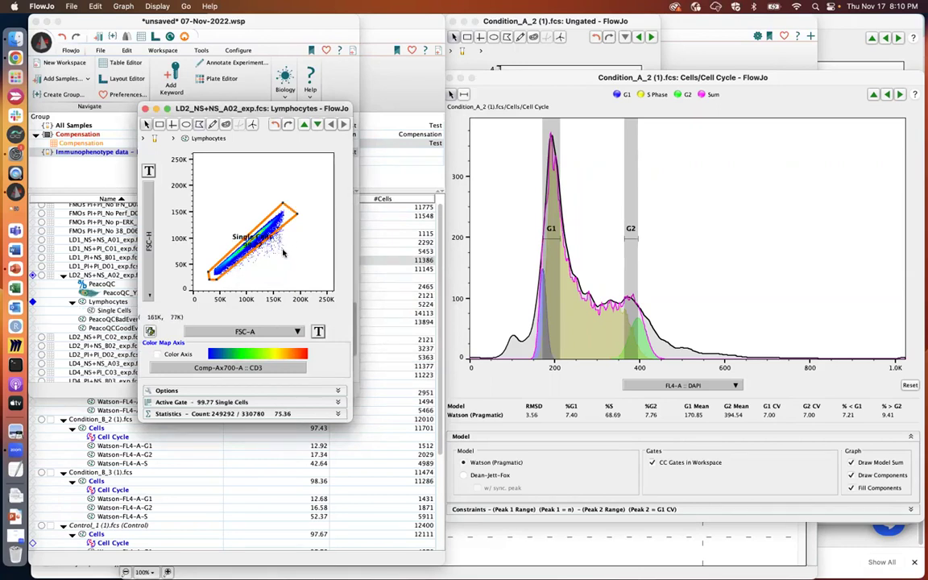
Tighten the Single Cells gate's far right corner slightly and close both LD2_NS+NS_A02 plot windows.
left_click_drag(296, 212, 296, 214)
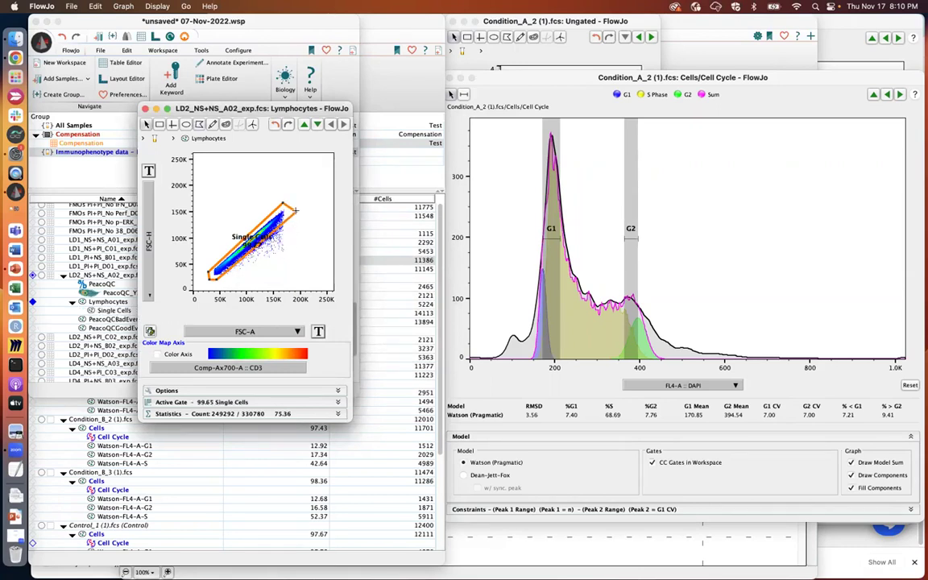
left_click(143, 109)
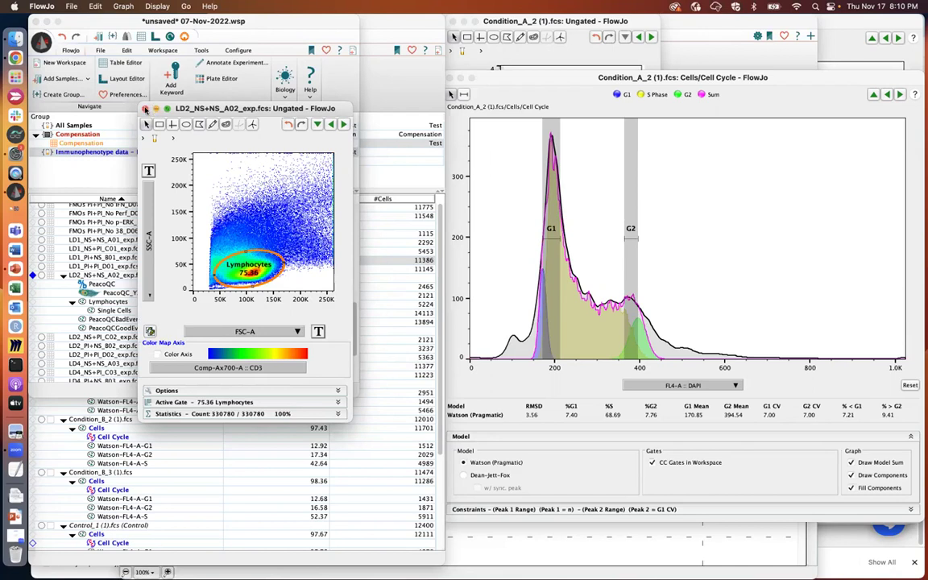
left_click(145, 109)
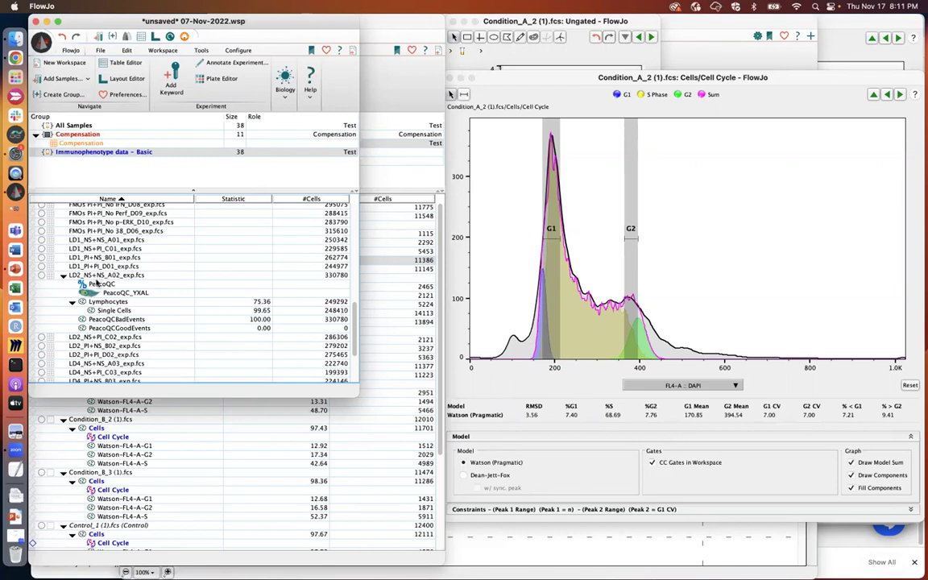
Open the ungated plot of LD2_NS+NS_A02_exp.fcs and move the Lymphocytes gate label off the cell cluster to the plot's upper left corner.
left_click(81, 275)
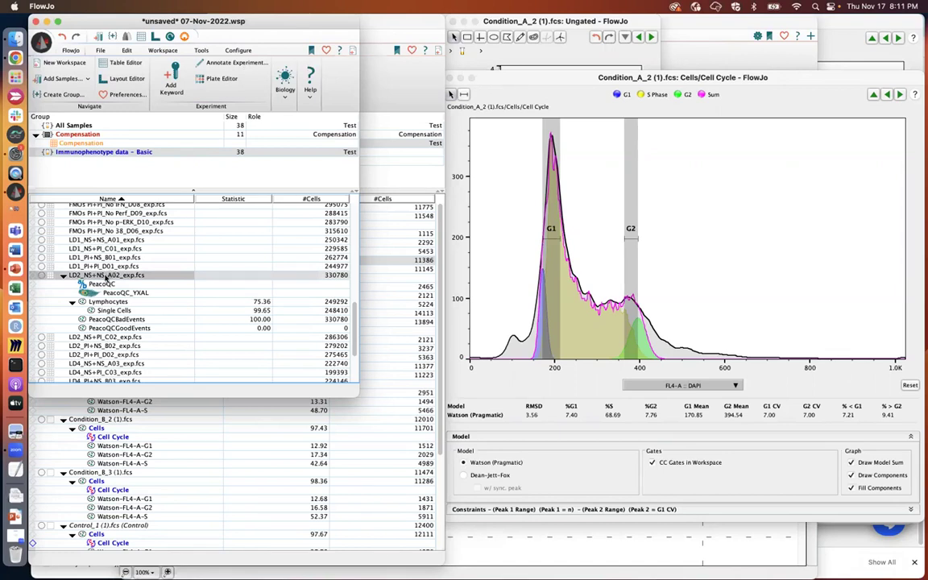
double_click(106, 278)
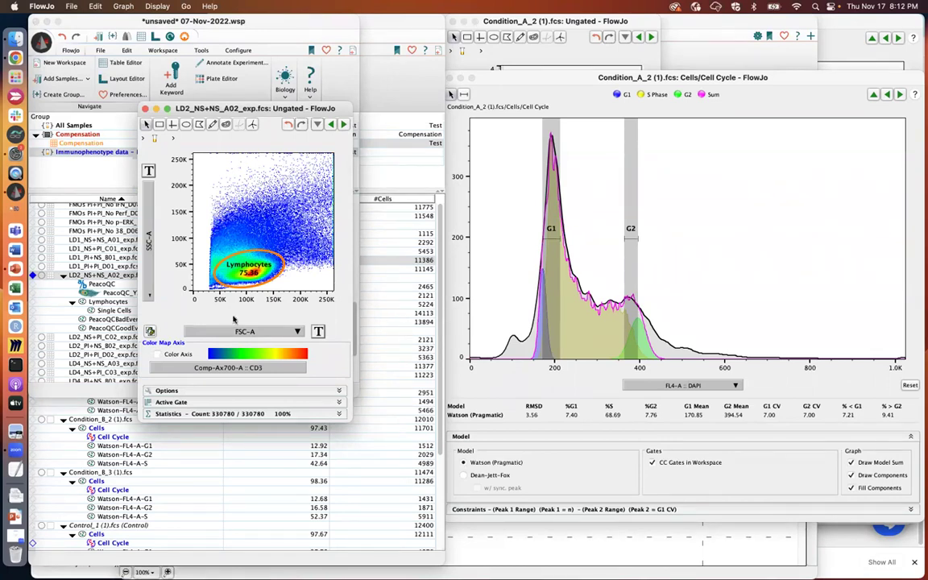
left_click(225, 247)
left_click_drag(237, 265, 208, 163)
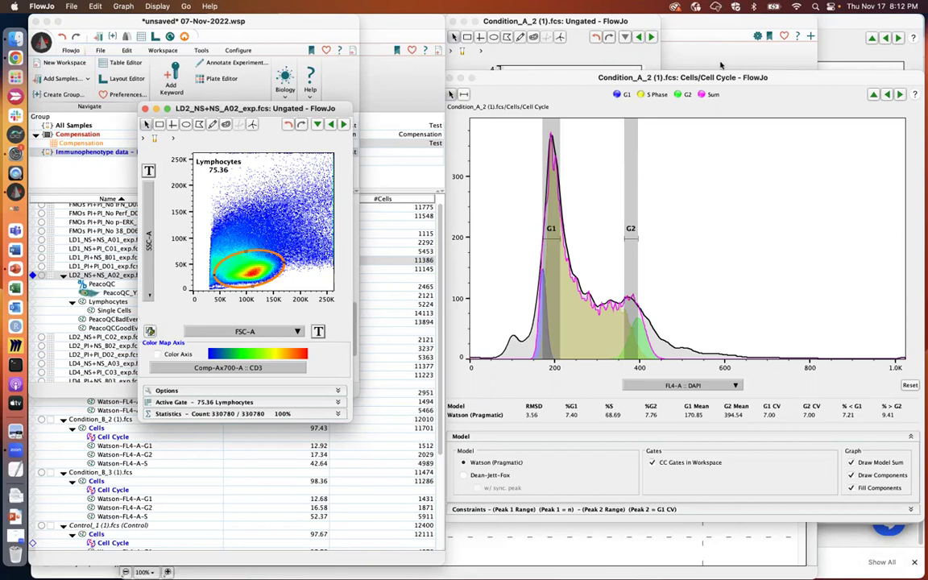
Move the LD2_NS+NS_A02 plot window farther away from the Condition_A_2 Cell Cycle window and make the Cell Cycle window active.
left_click(774, 78)
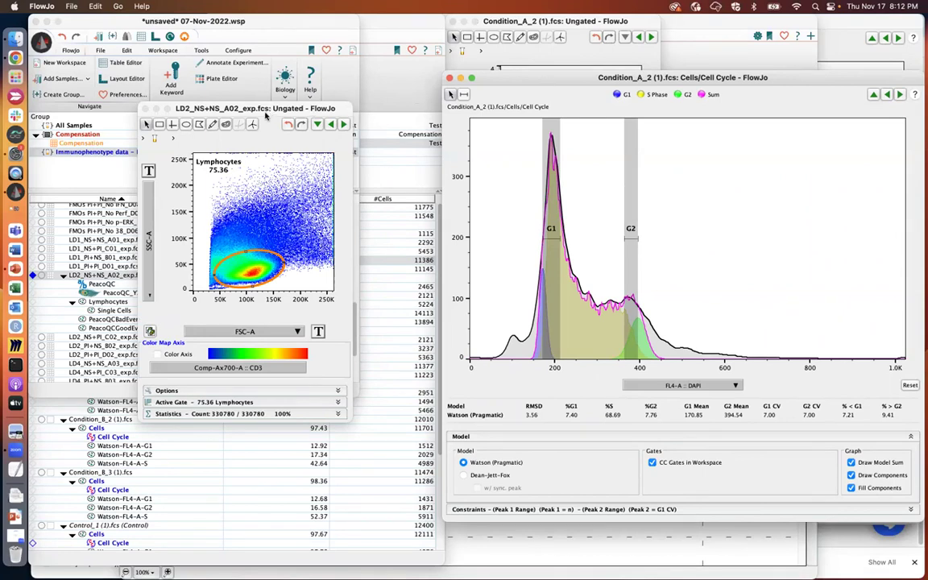
left_click_drag(267, 115, 201, 98)
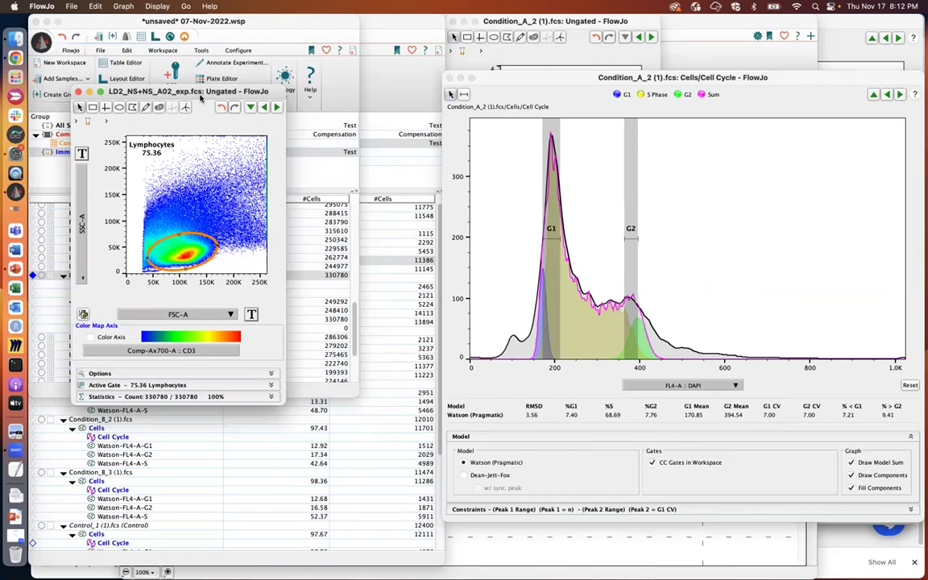
left_click(727, 77)
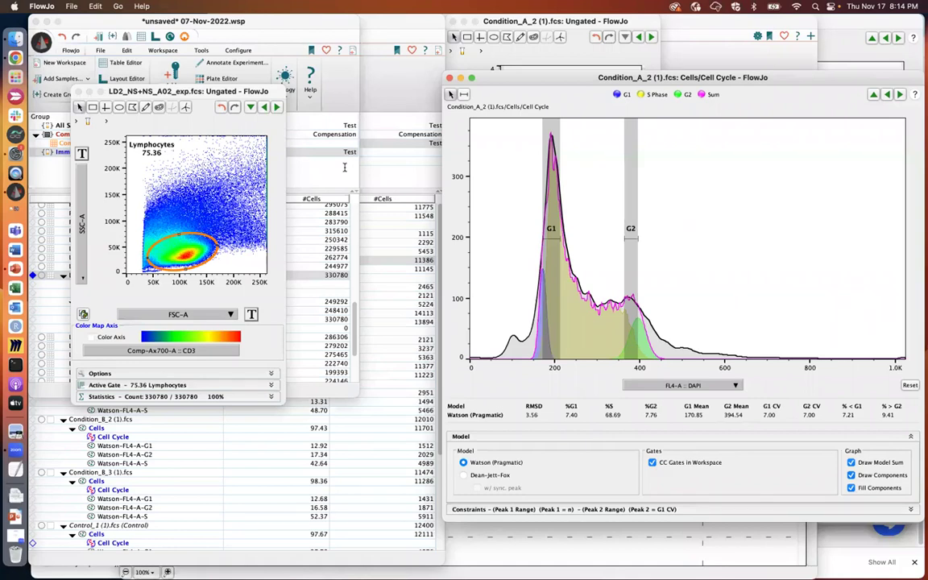
Switch to Chrome and open the FlowJo Exchange page on flowjo.com in a new browser tab.
left_click(16, 61)
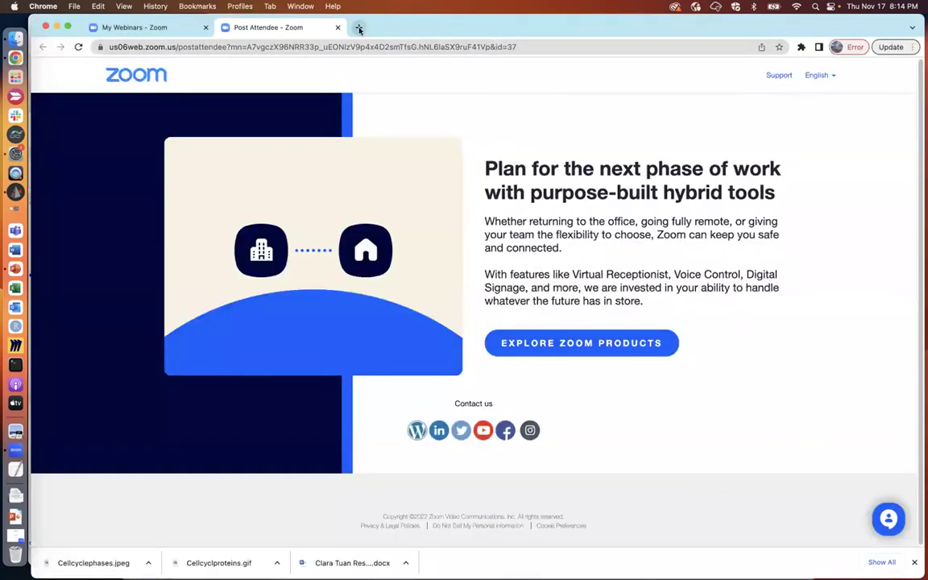
left_click(357, 27)
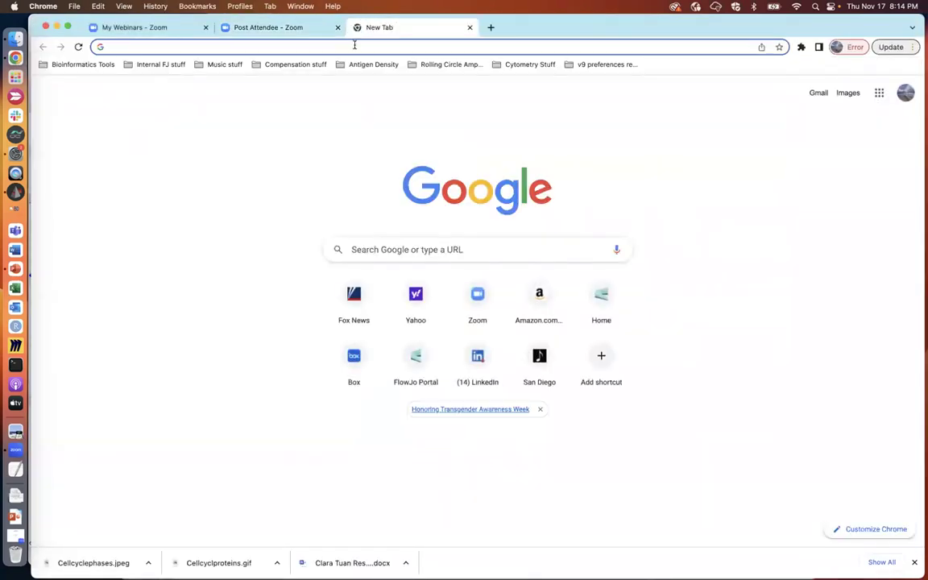
type("flowjo.c")
key("Down")
key("Return")
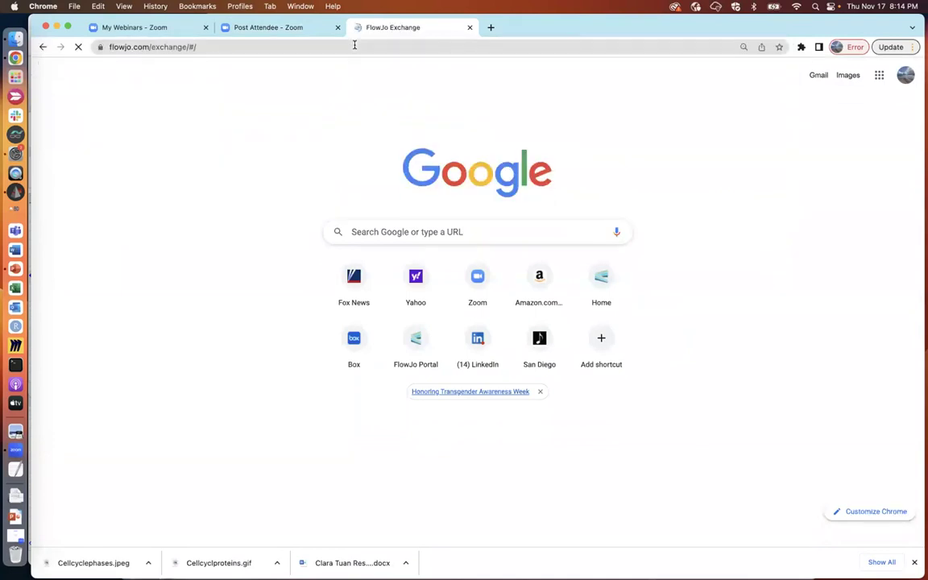
Remove the exchange path from the address and load the flowjo.com home page.
left_click(286, 48)
left_click(286, 47)
key("BackSpace")
key("BackSpace")
key("BackSpace")
key("BackSpace")
key("BackSpace")
key("BackSpace")
key("BackSpace")
key("BackSpace")
key("BackSpace")
key("BackSpace")
key("BackSpace")
key("BackSpace")
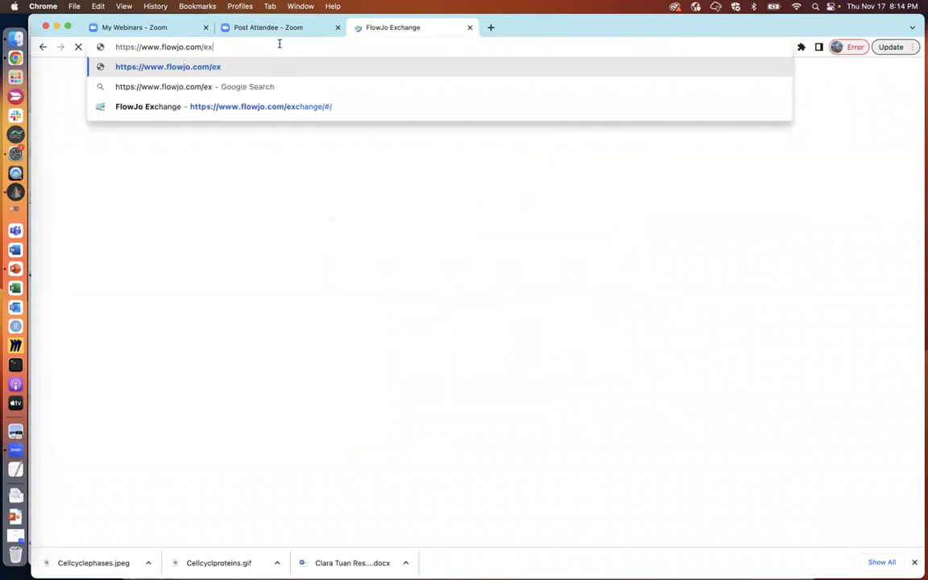
key("Return")
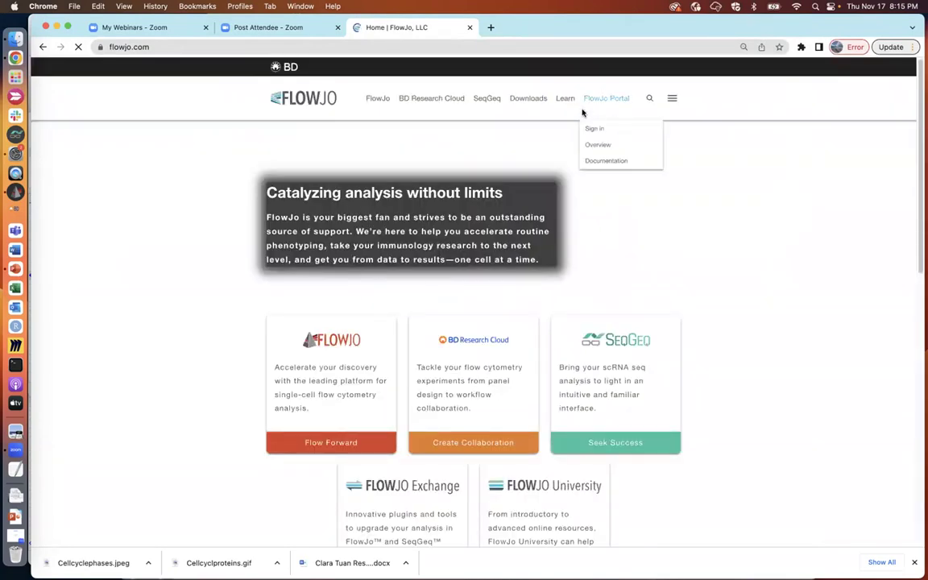
Open the FlowJo site's Webinars page and go to its list of recorded webinars.
mouse_move(562, 98)
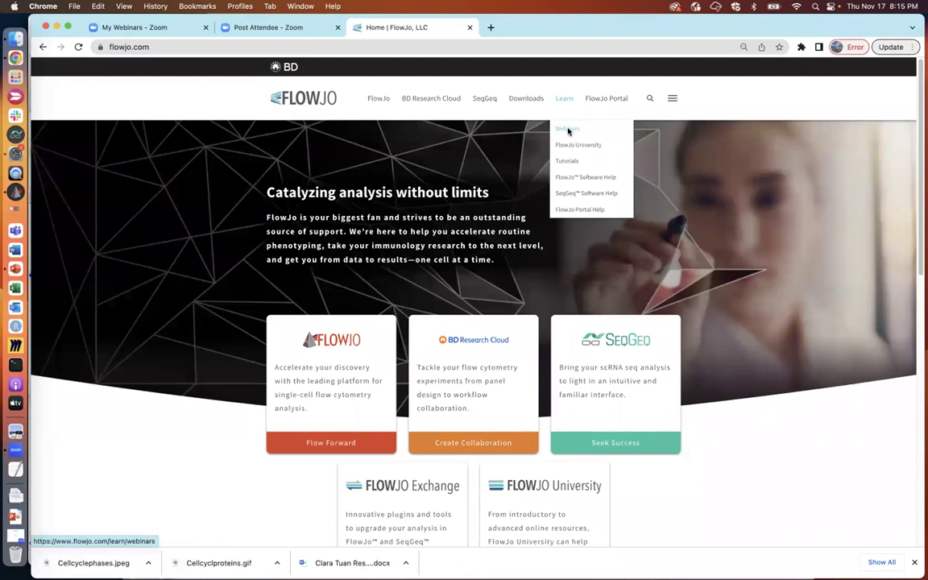
left_click(568, 130)
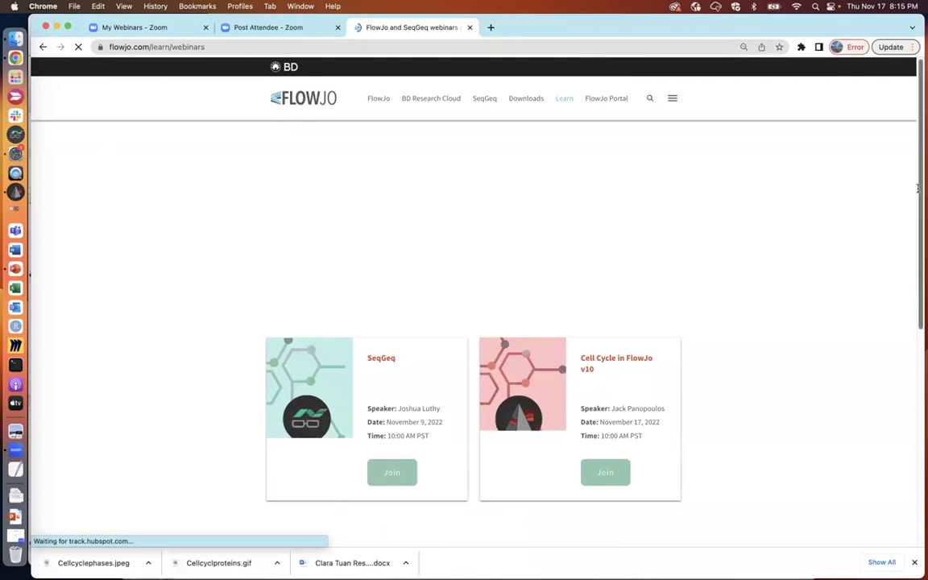
scroll(885, 265, "down", 4)
scroll(473, 363, "down", 2)
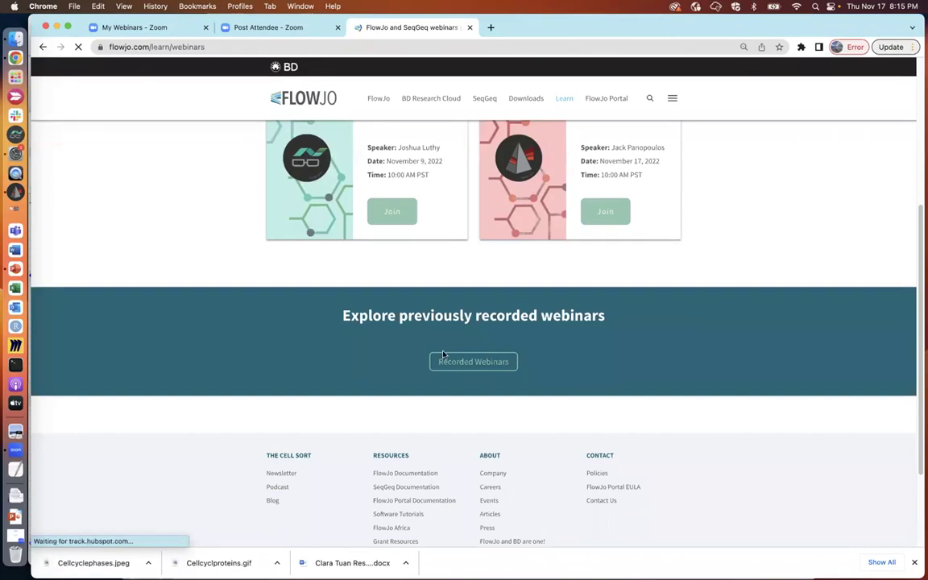
left_click(468, 362)
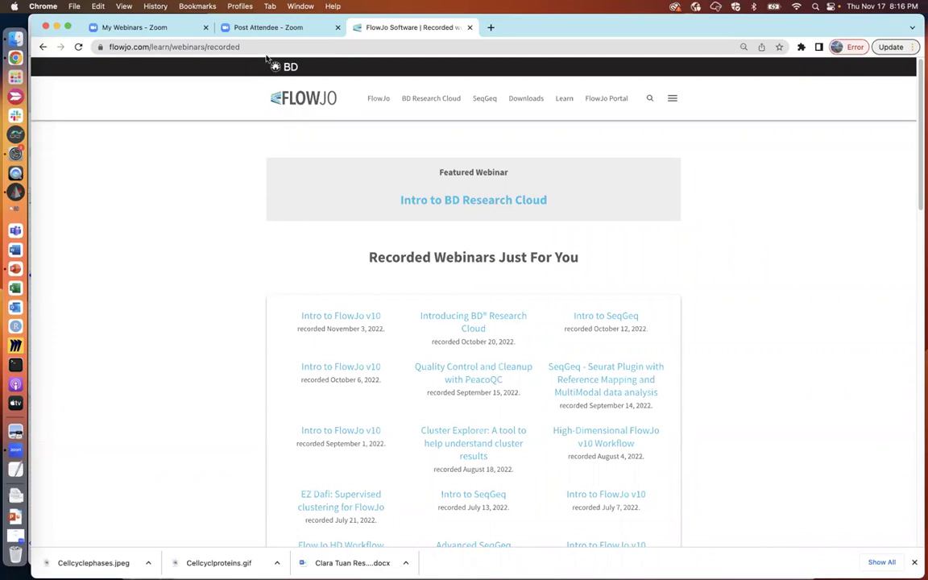
left_click(17, 448)
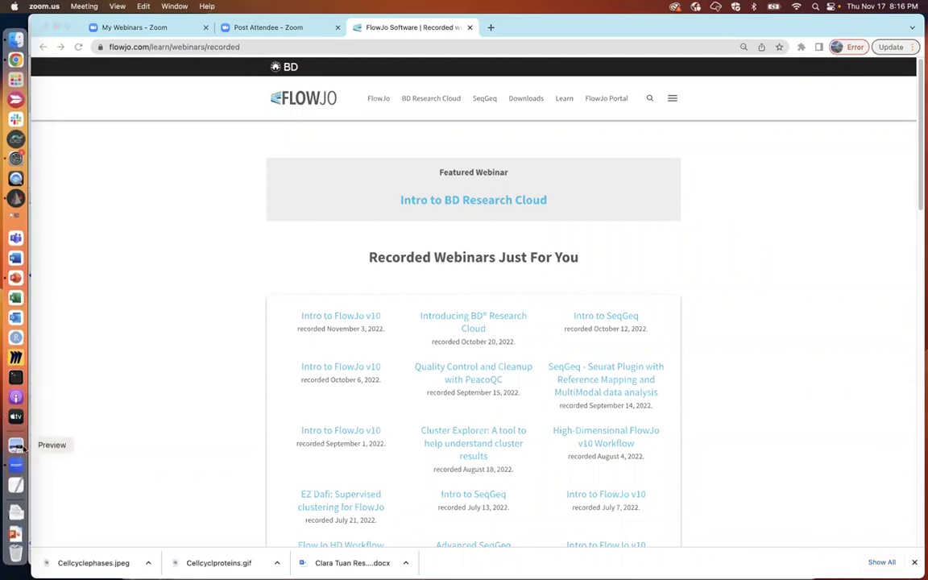
left_click(16, 465)
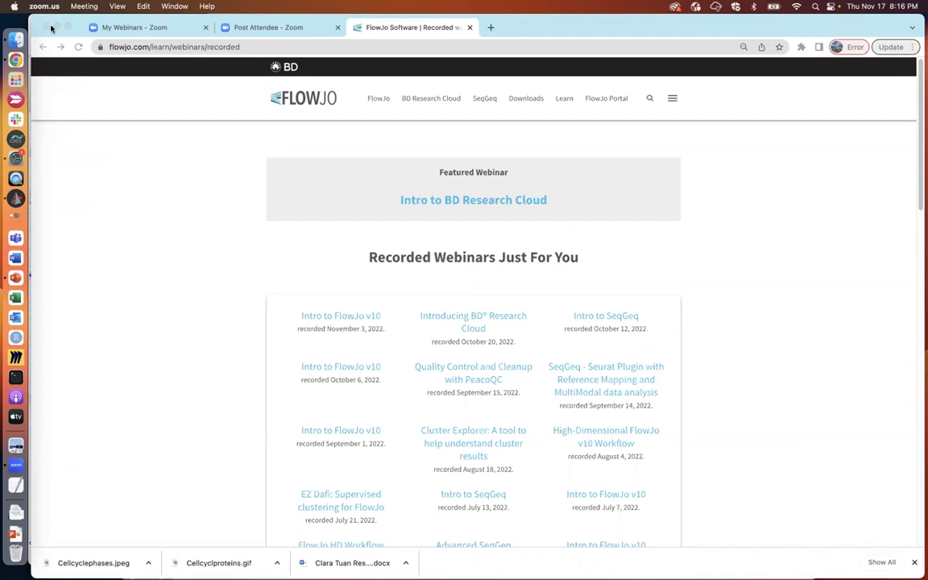
left_click(16, 465)
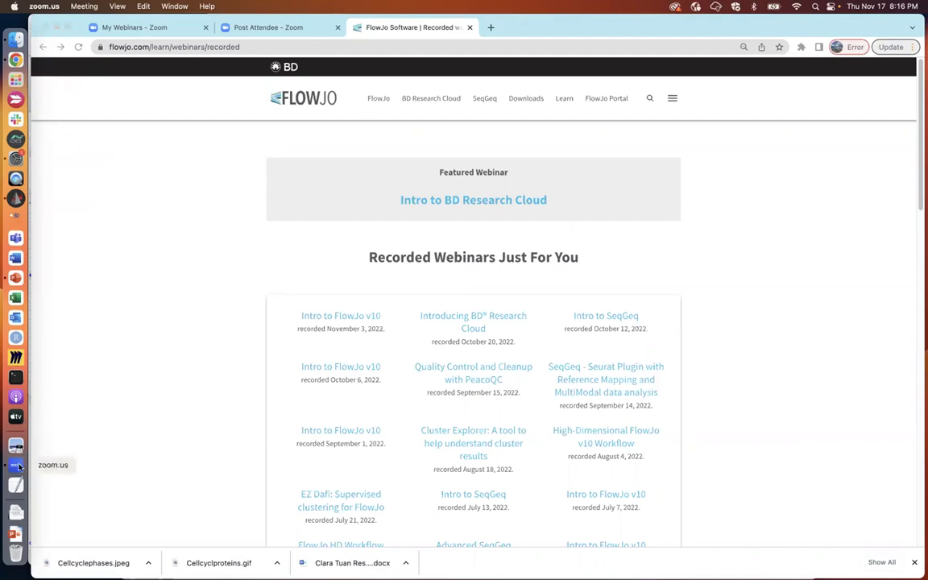
Switch to FlowJo and close the ungated LD2_NS+NS_A02 plot window.
left_click(16, 197)
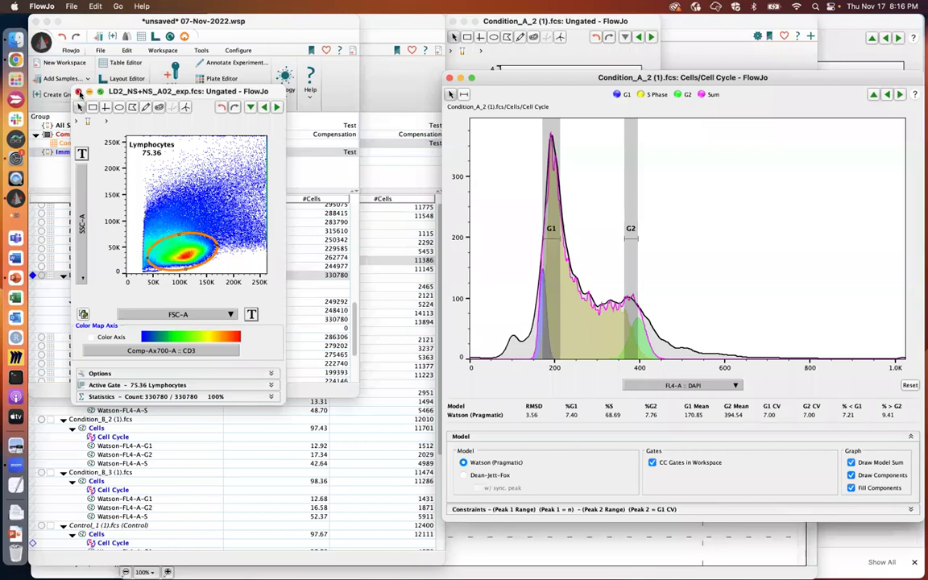
left_click(78, 92)
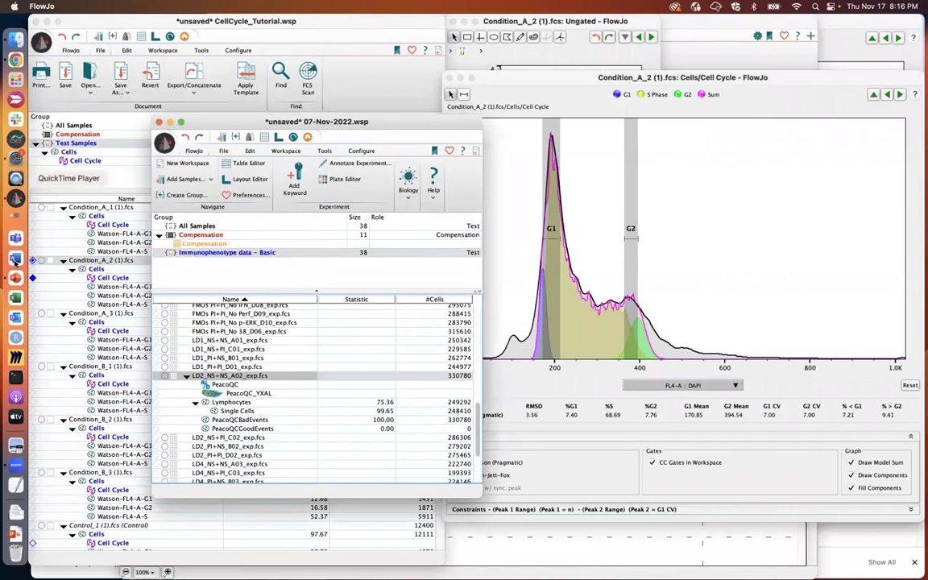
left_click(16, 465)
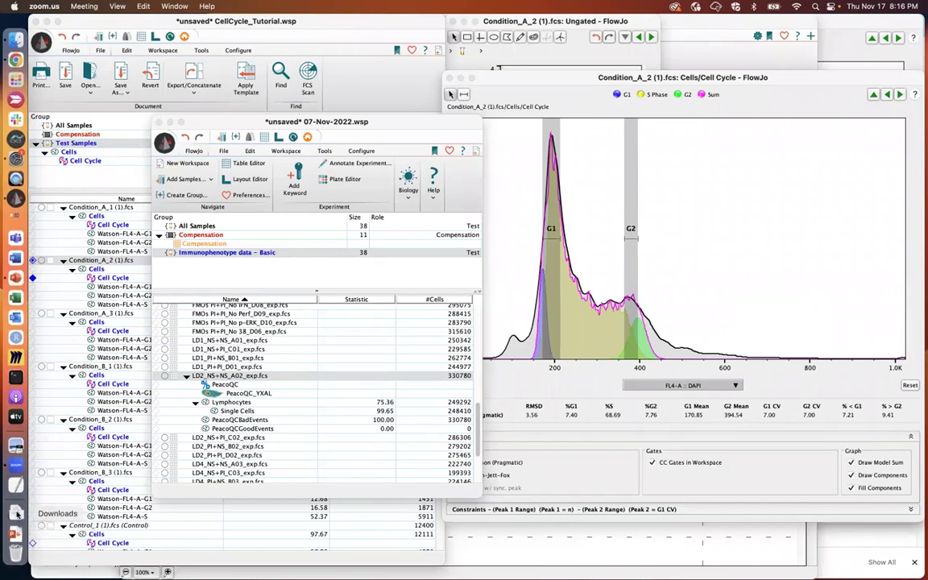
left_click(17, 513)
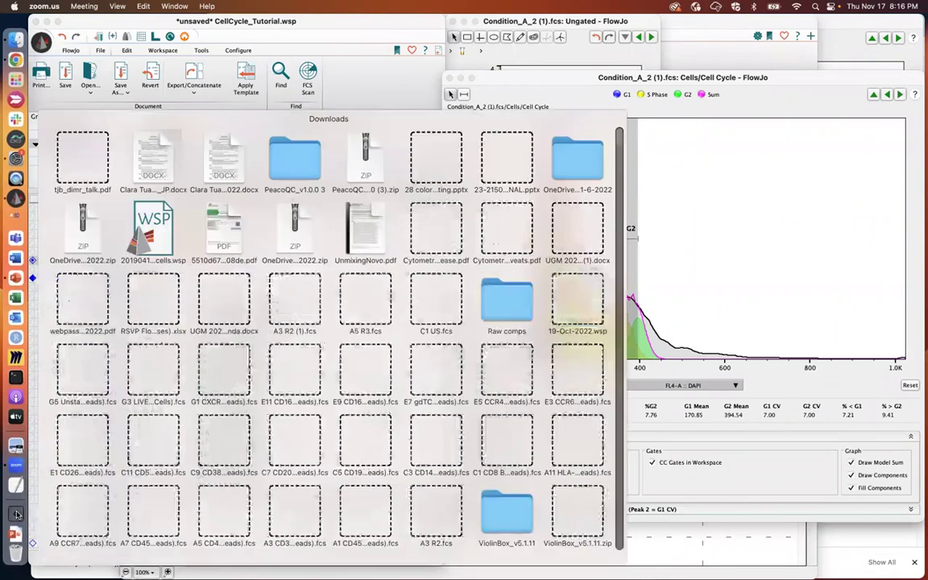
left_click(17, 513)
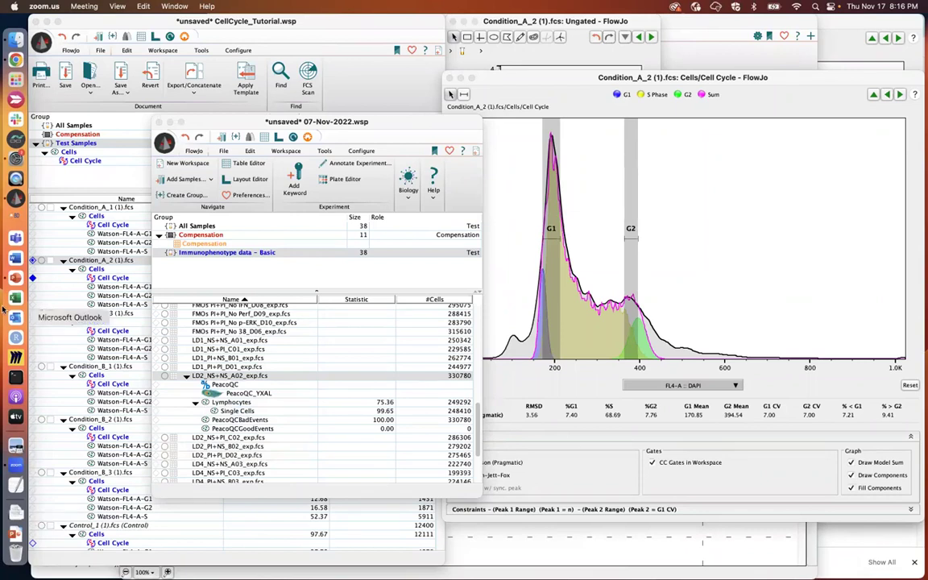
left_click_drag(156, 22, 179, 23)
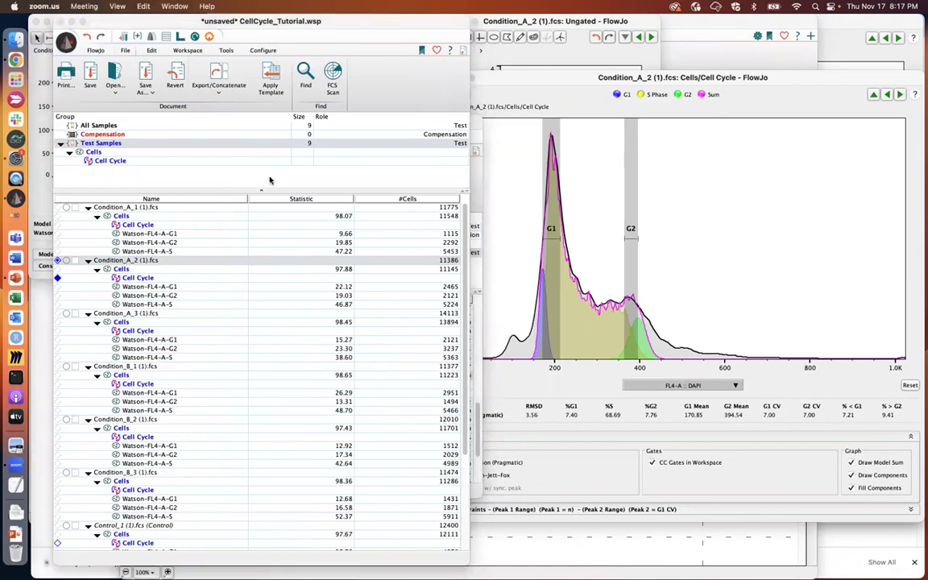
Switch to Chrome and start today's Cell Cycle in FlowJo v10 webinar from the upcoming Zoom webinars, launching it in zoom.us.
left_click(15, 58)
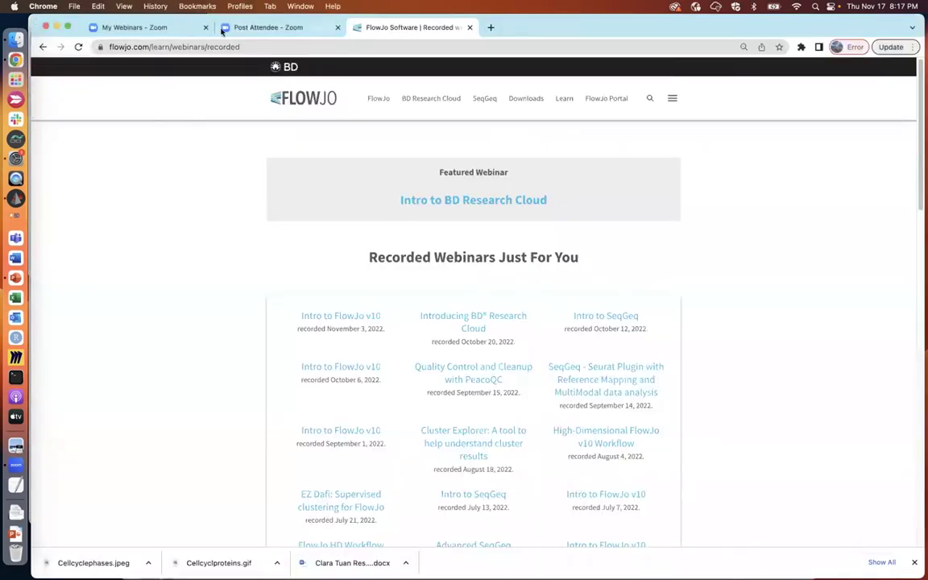
left_click(160, 27)
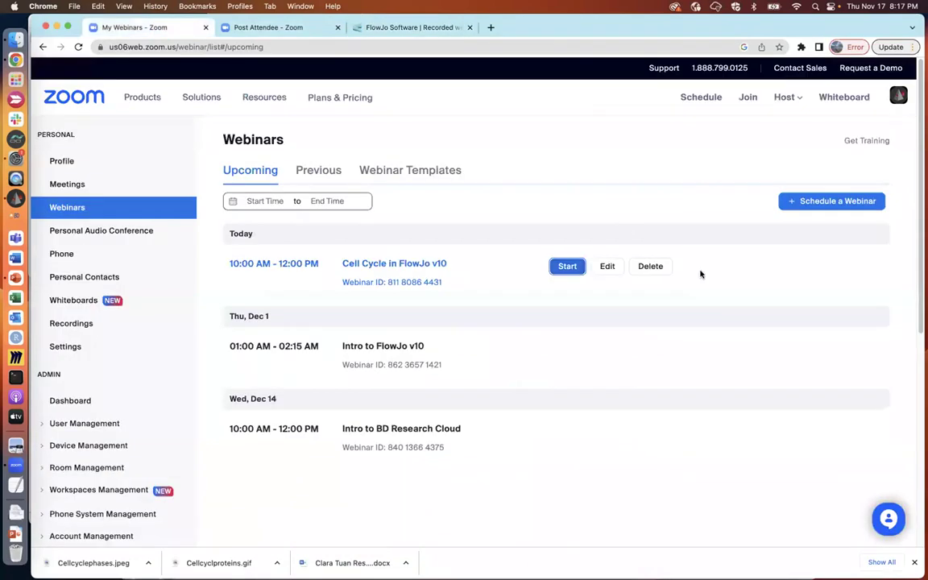
left_click(568, 266)
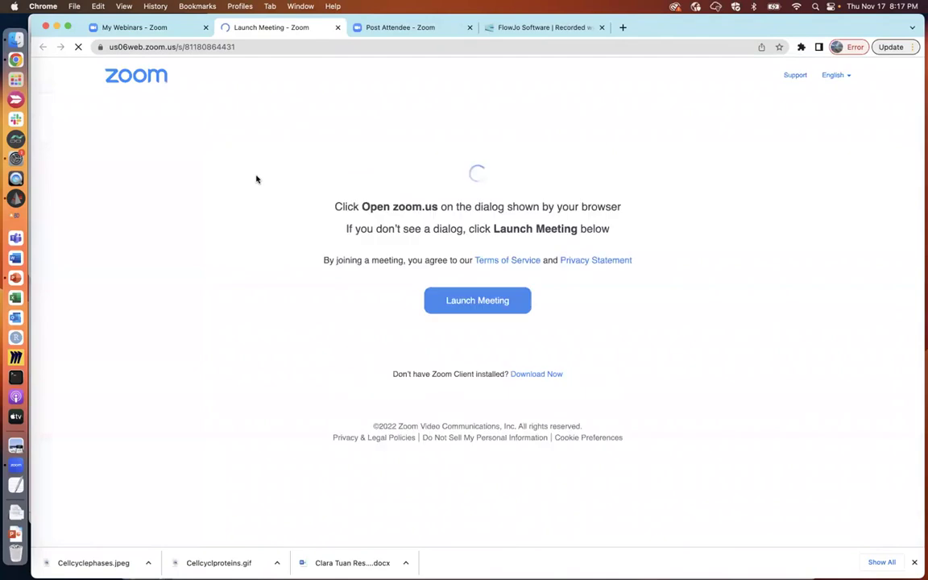
left_click(586, 141)
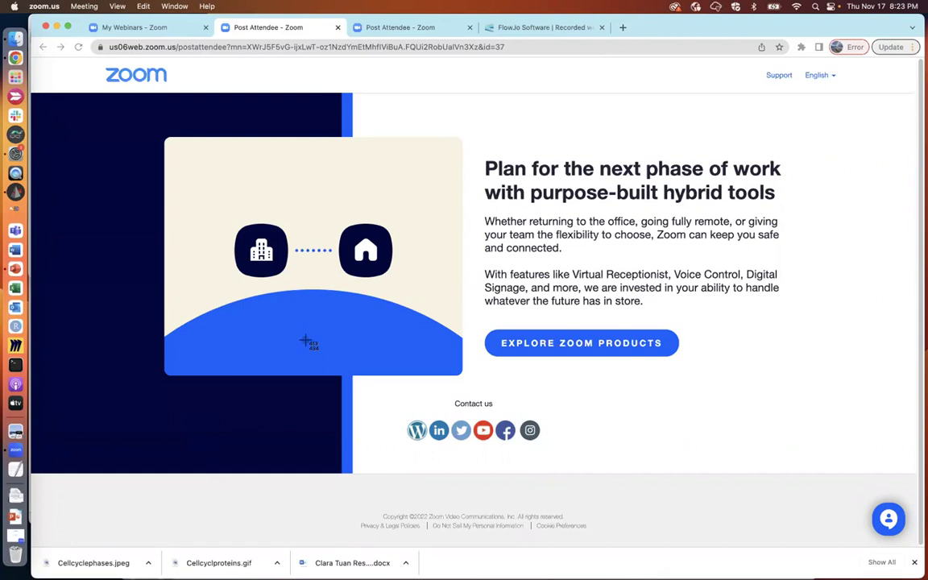
left_click(437, 277)
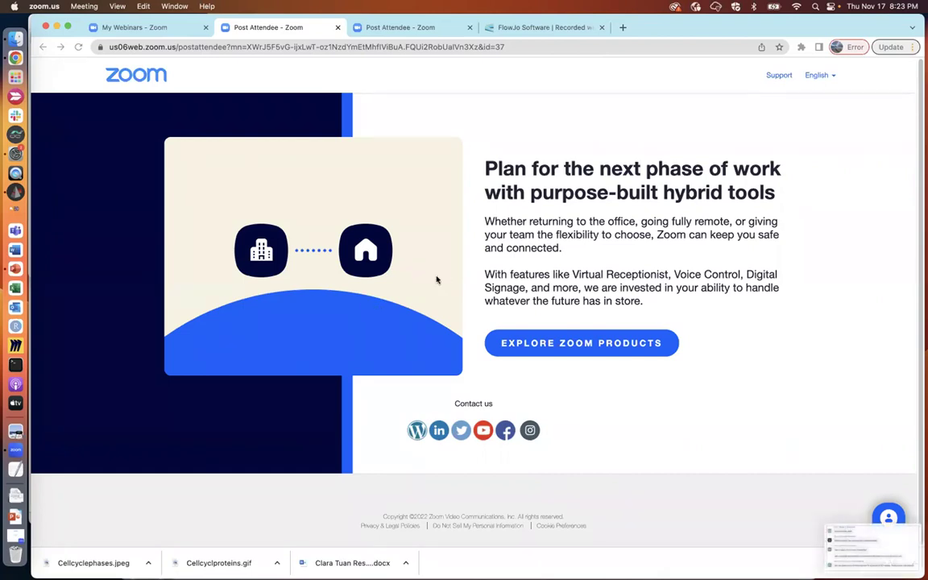